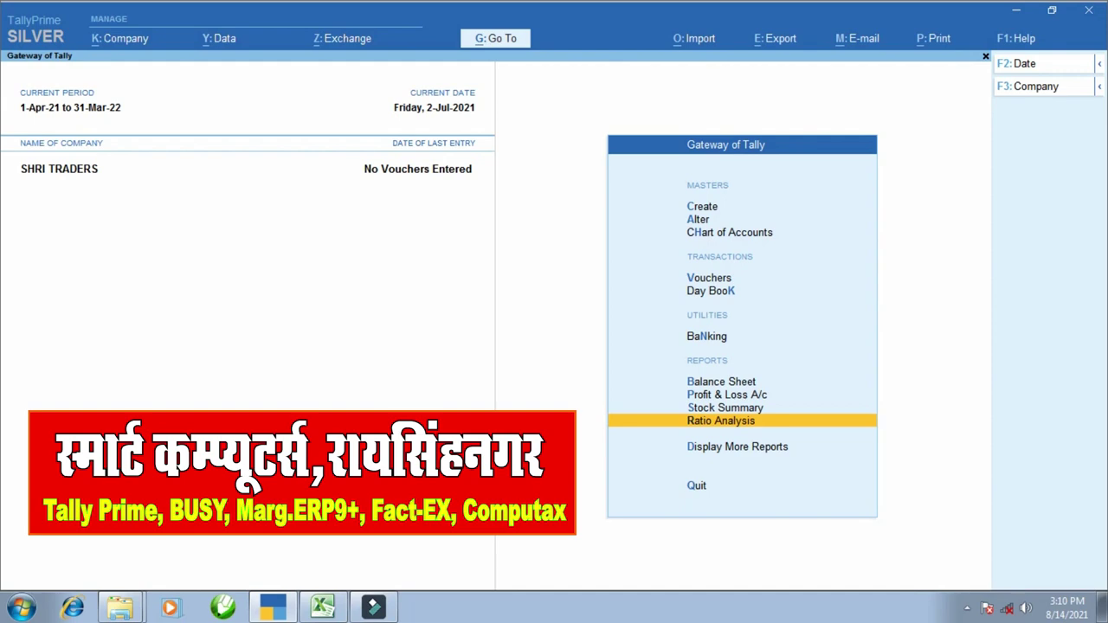
- Switch from TallyPrime's Gateway of Tally to the Excel workbook with the joint account tables
click(323, 605)
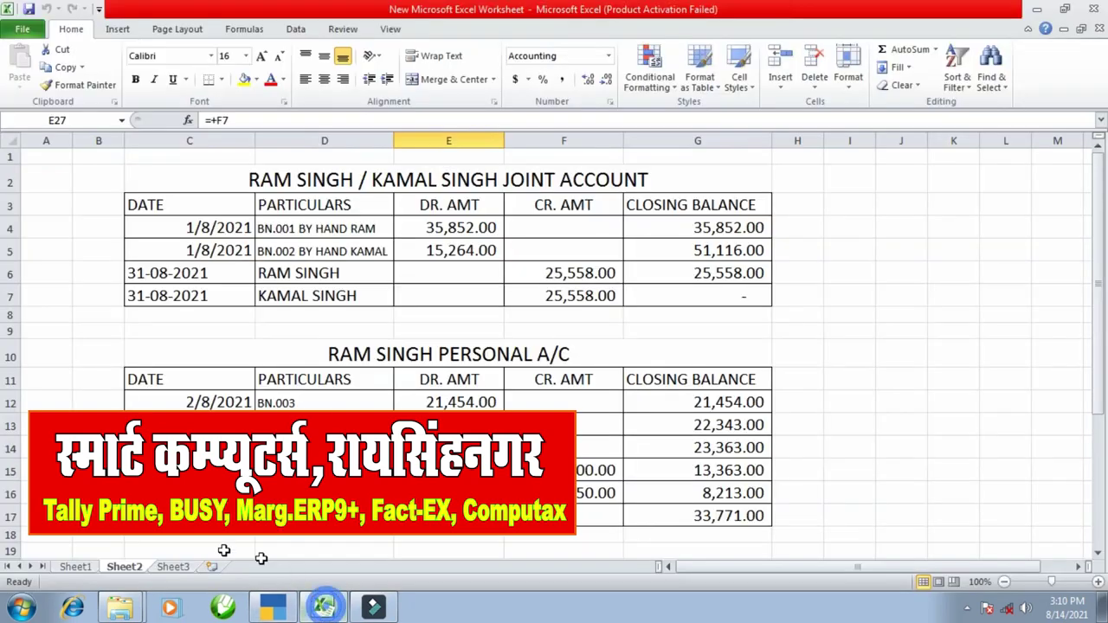
- On Sheet1, highlight the joint account title and the two partners' personal A/C headings
click(86, 568)
click(287, 417)
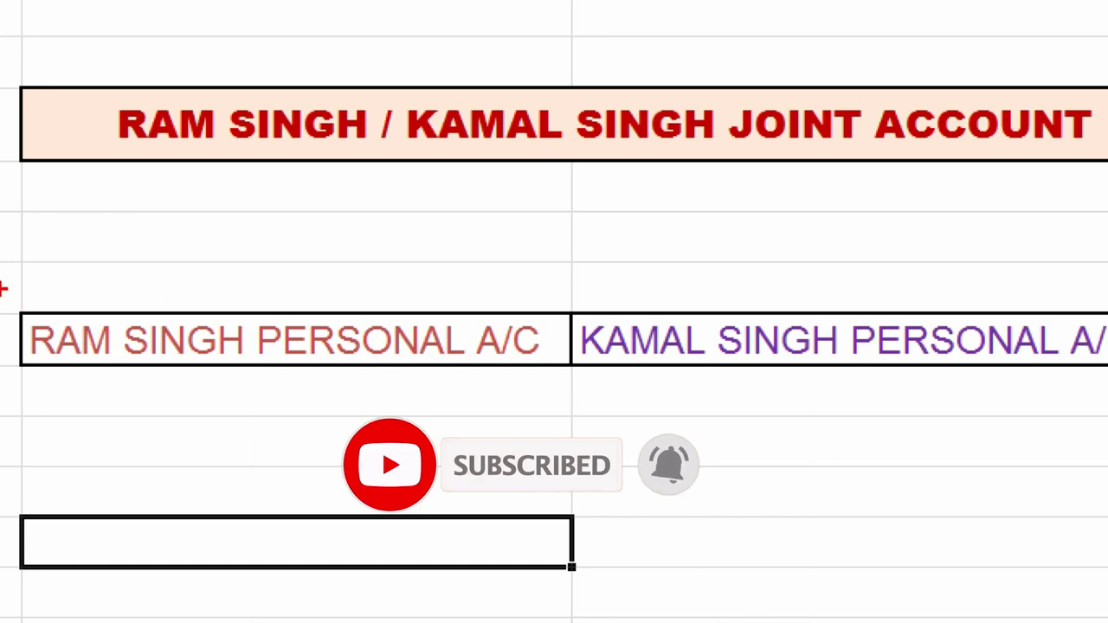
drag(6, 288, 141, 372)
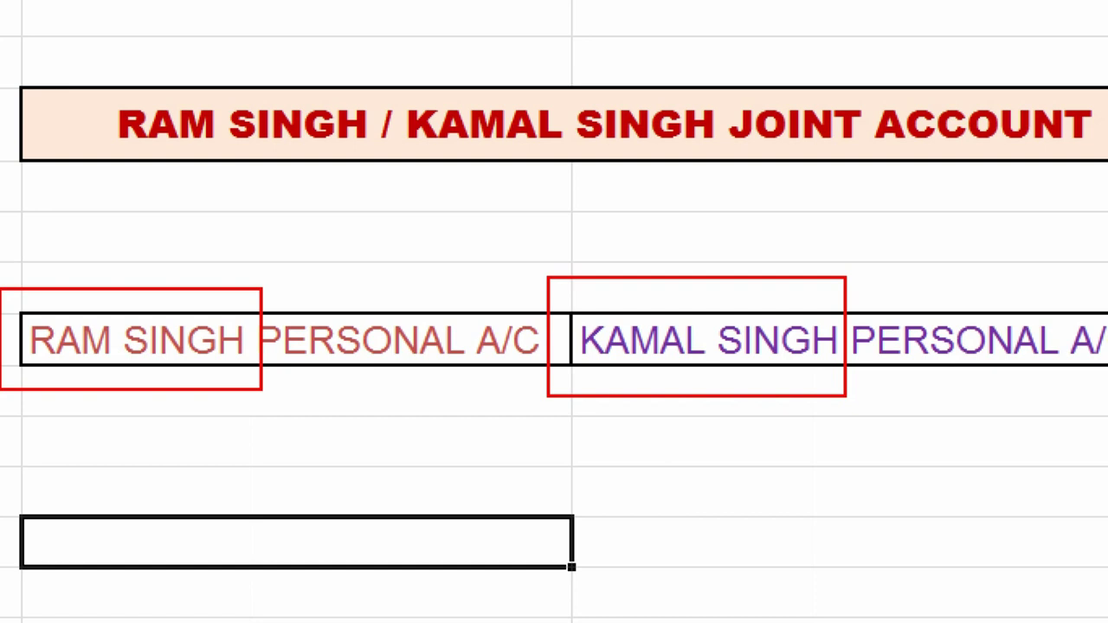
drag(76, 67, 1103, 192)
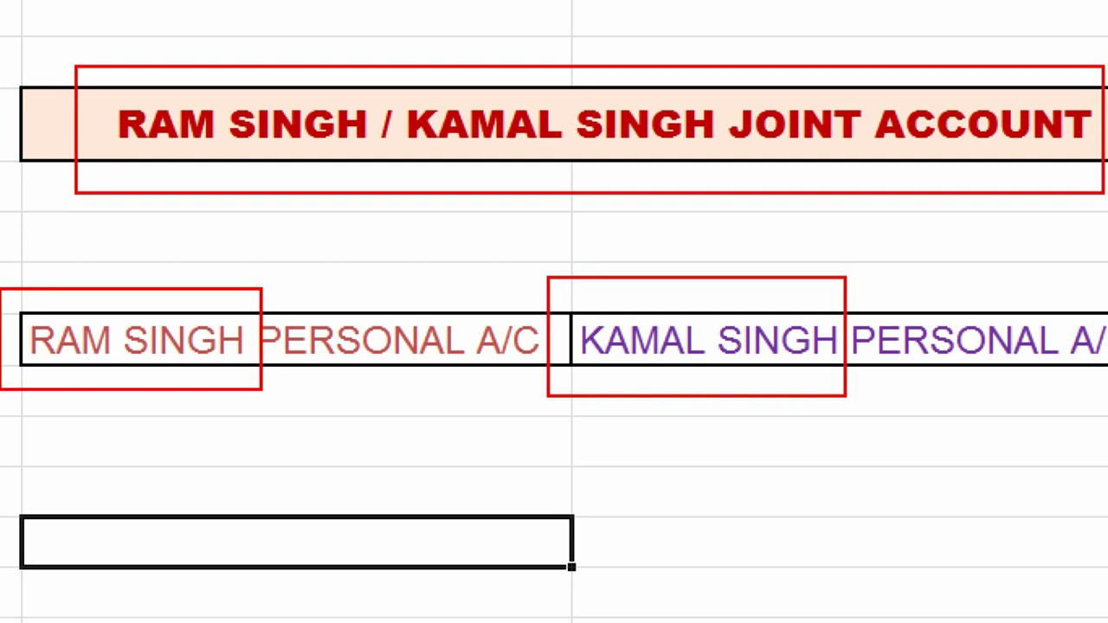
key(Escape)
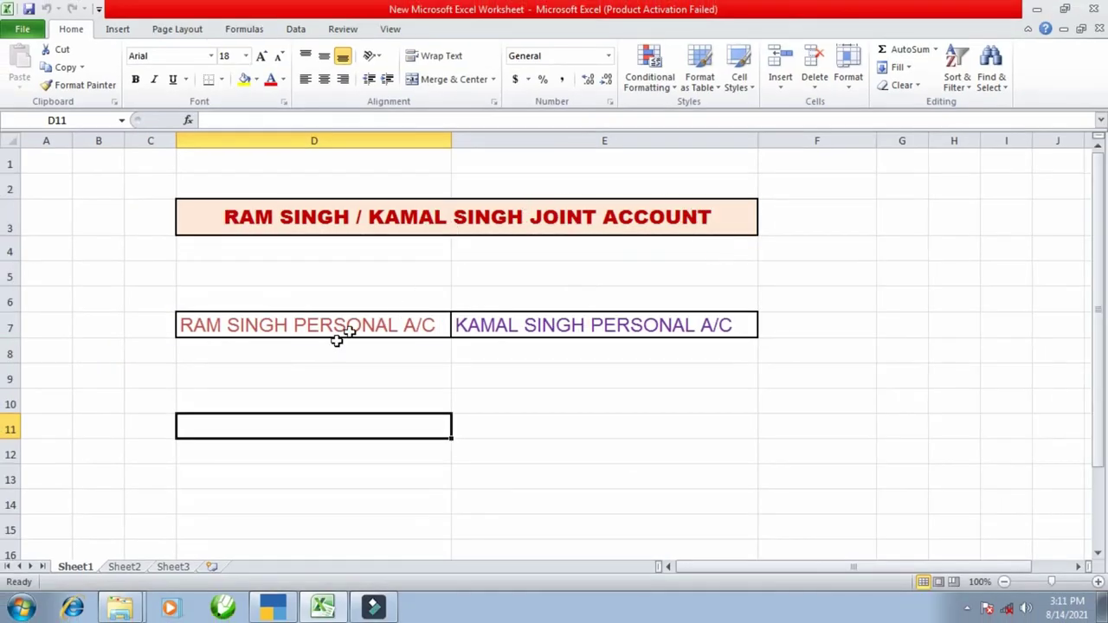
- Look over Sheet2's joint and personal account tables, highlighting their debit and credit figures
click(123, 565)
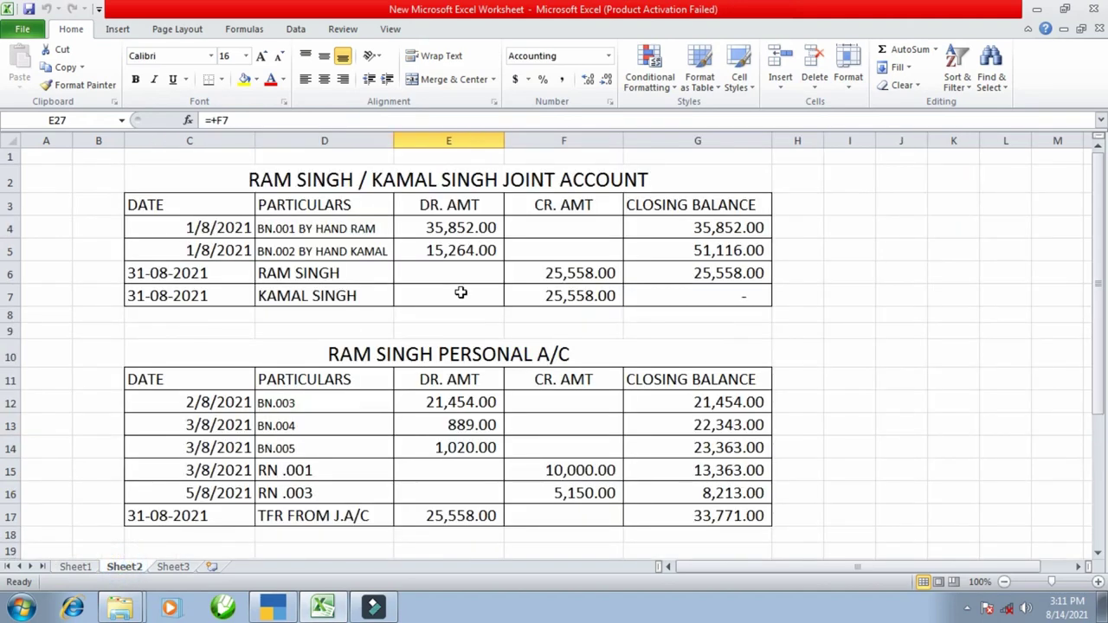
scroll(459, 292, down, 2)
scroll(460, 292, up, 2)
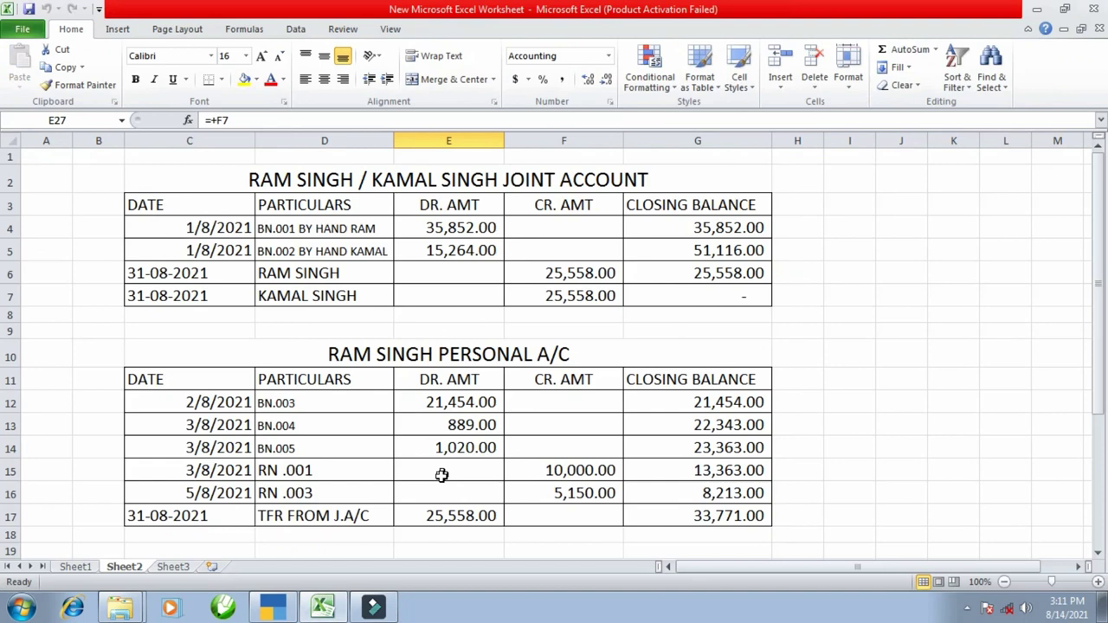
scroll(442, 475, down, 3)
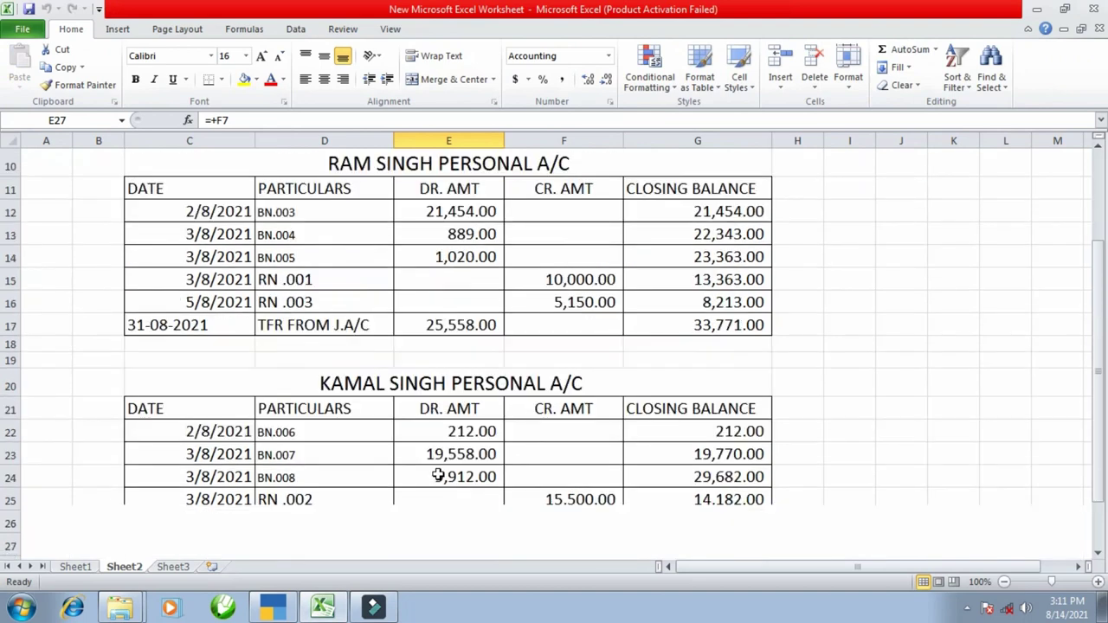
scroll(459, 389, up, 3)
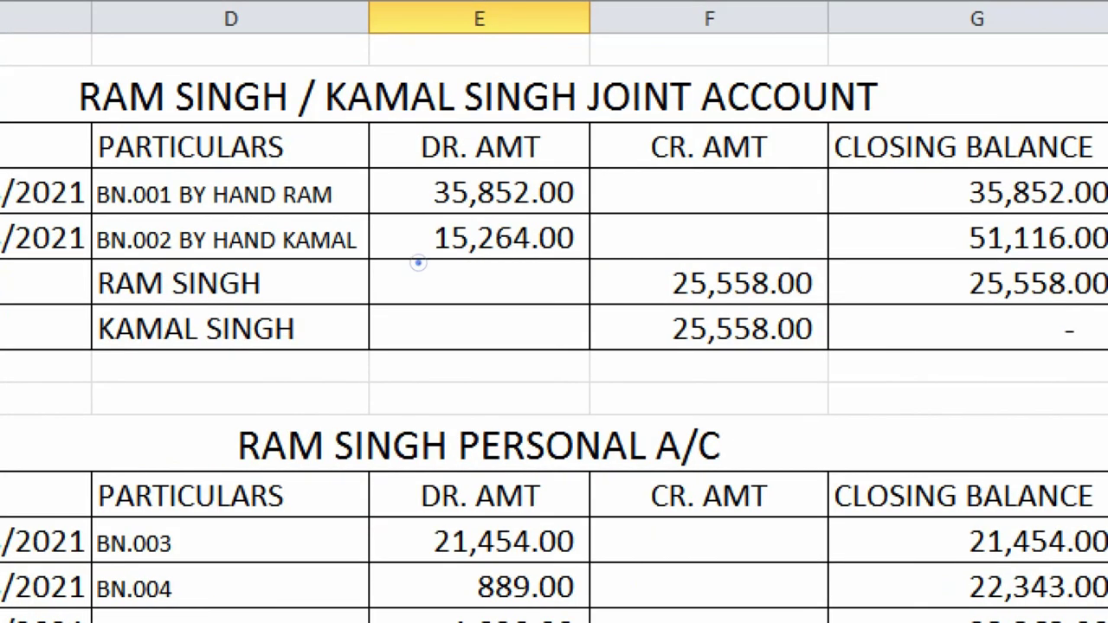
mouse_move(378, 123)
mouse_down()
mouse_move(507, 268)
mouse_move(584, 320)
mouse_up()
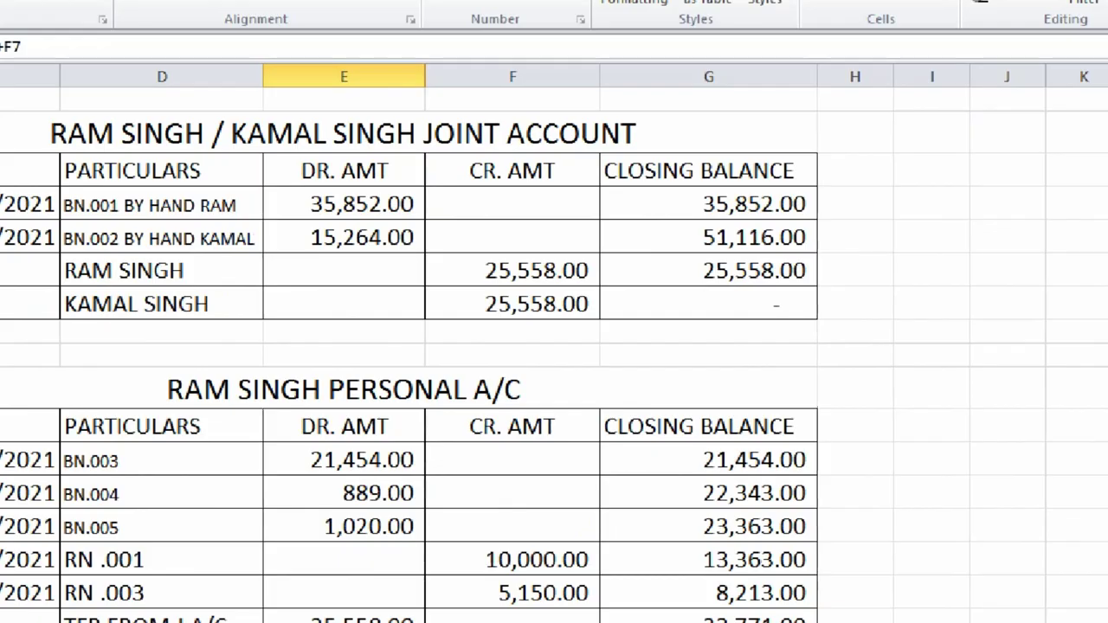
click(674, 277)
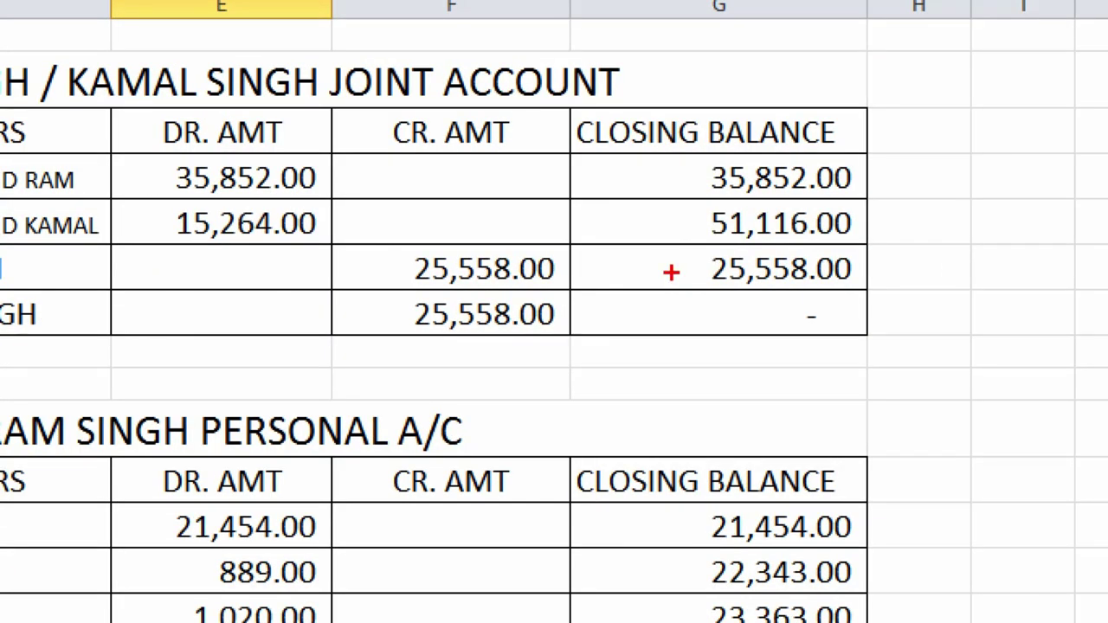
mouse_move(605, 244)
mouse_down()
mouse_move(653, 318)
mouse_move(876, 339)
mouse_up()
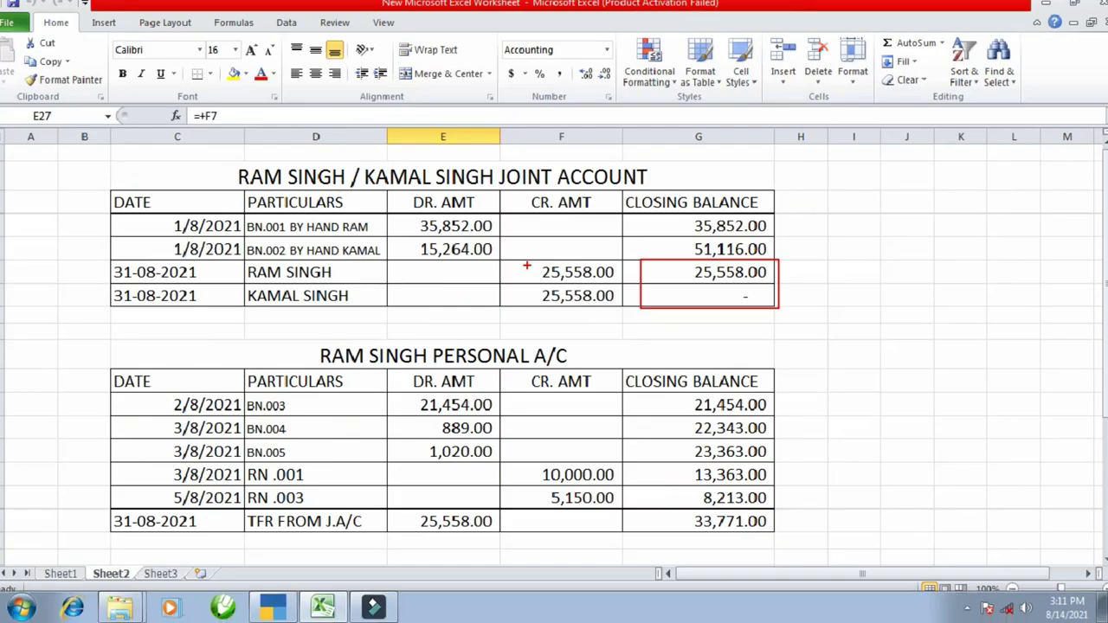
scroll(526, 268, down, 3)
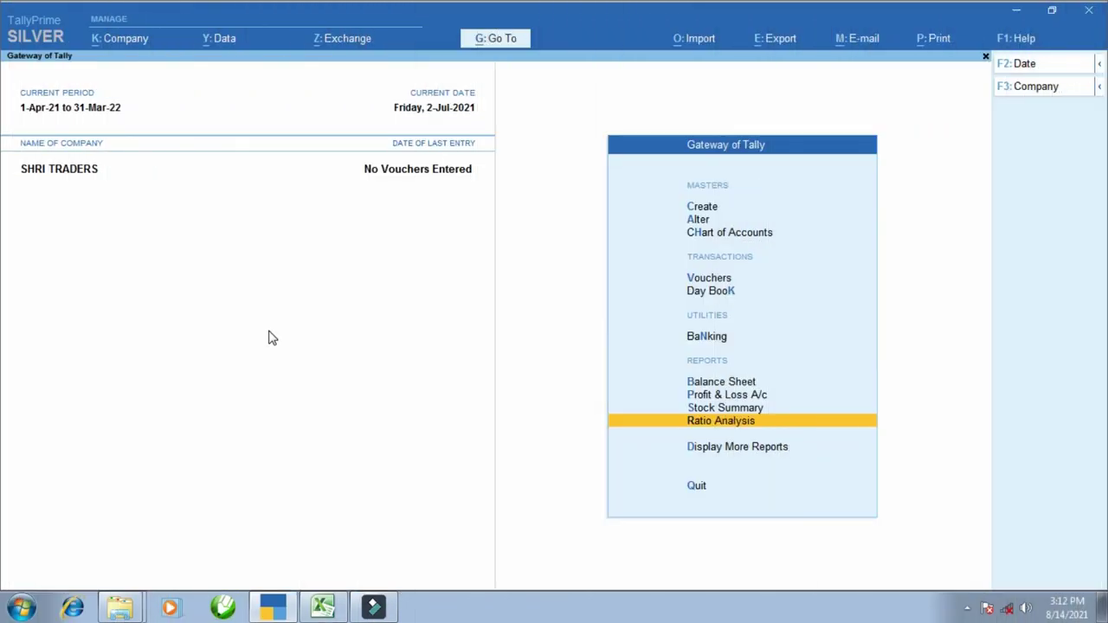
- Reopen Excel's Sheet1 and highlight the two partners' personal A/C headings
click(322, 607)
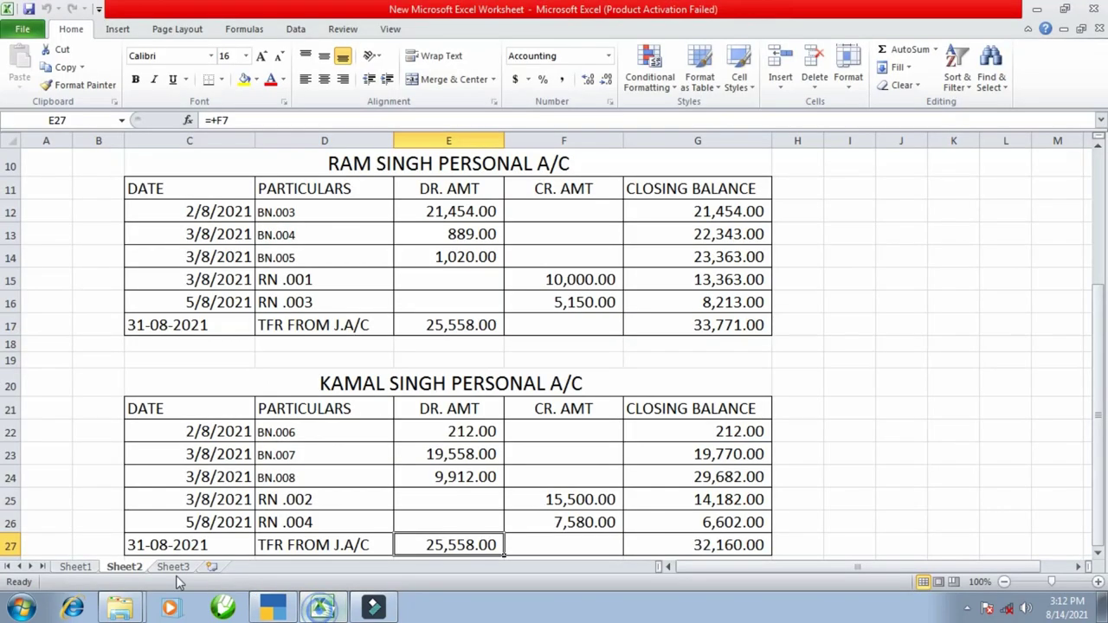
click(75, 566)
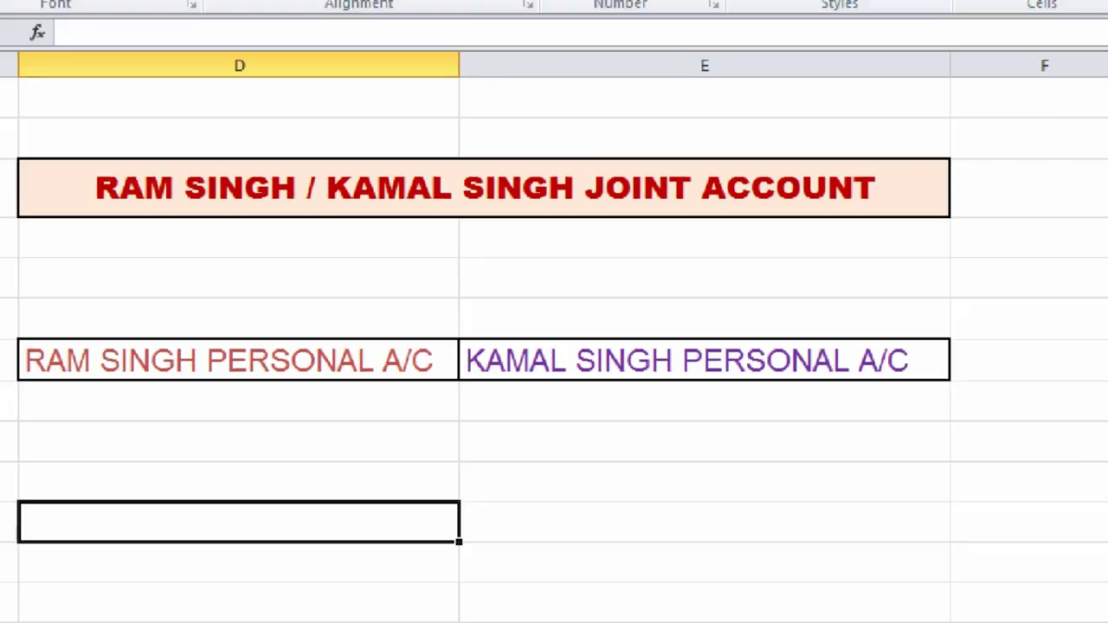
drag(0, 308, 205, 393)
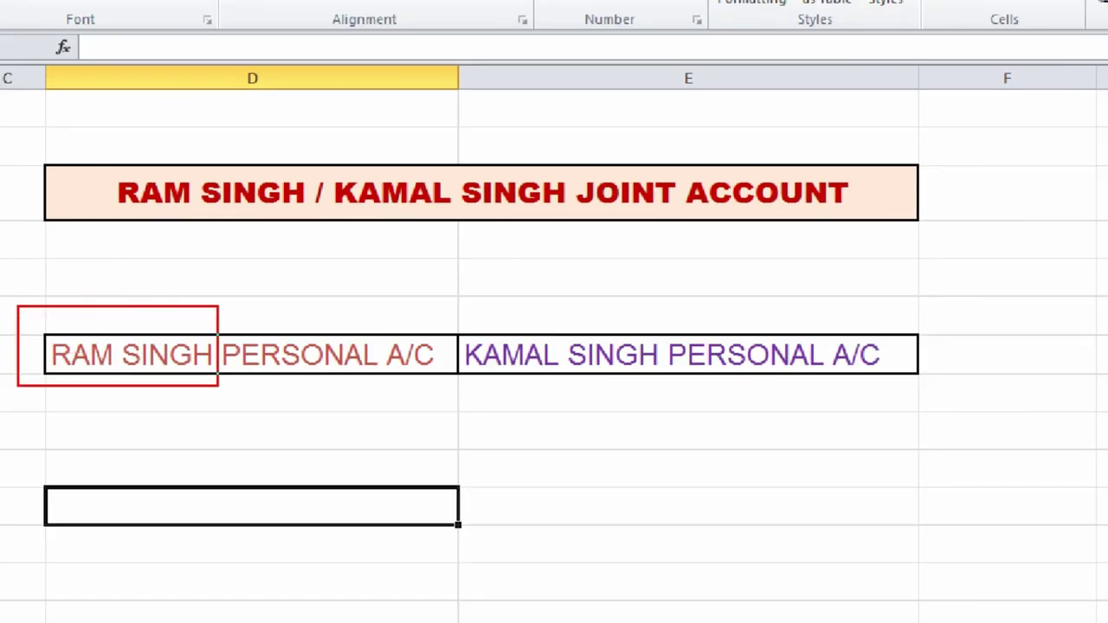
mouse_move(457, 321)
mouse_down()
mouse_move(494, 371)
mouse_move(655, 402)
mouse_up()
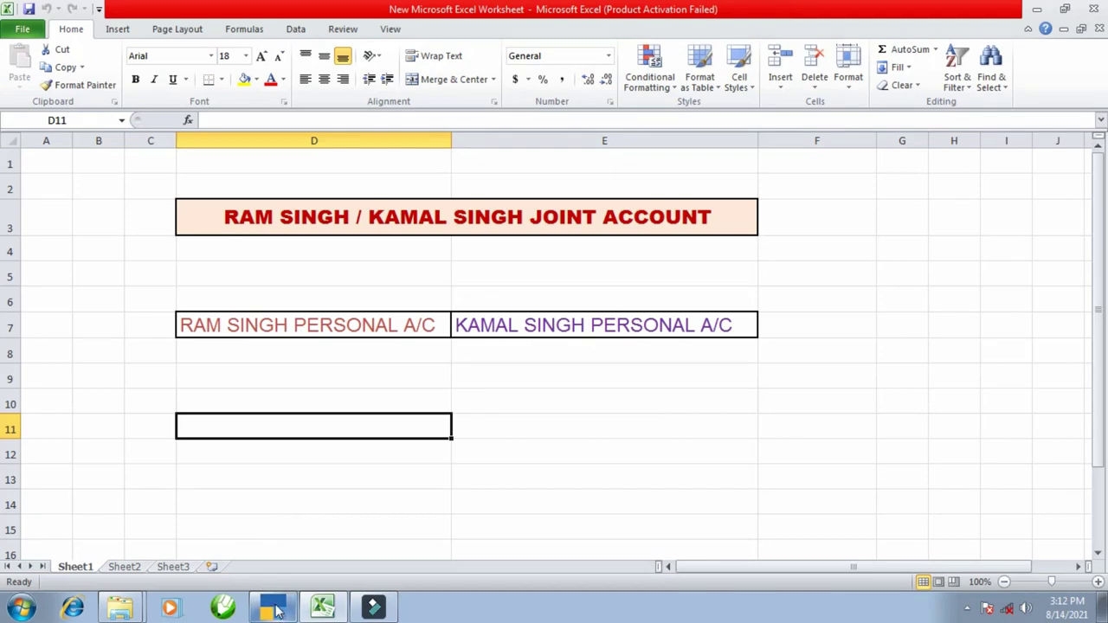
click(274, 605)
key(Up)
key(Up)
key(Up)
key(Up)
key(Up)
key(Up)
key(Up)
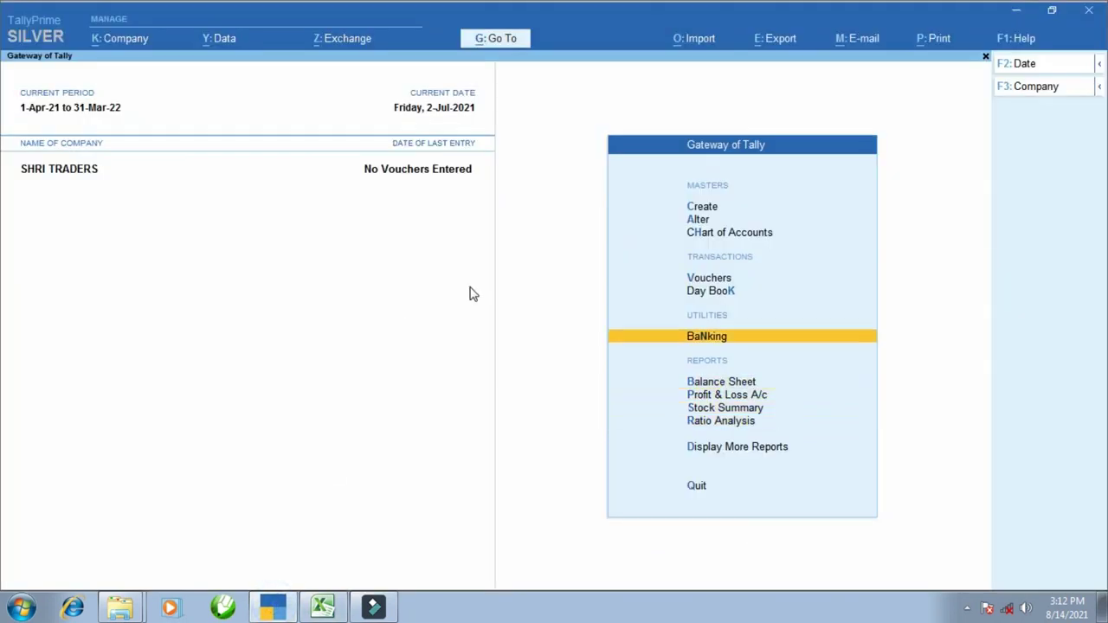
key(Up)
key(Up)
key(Return)
key(Down)
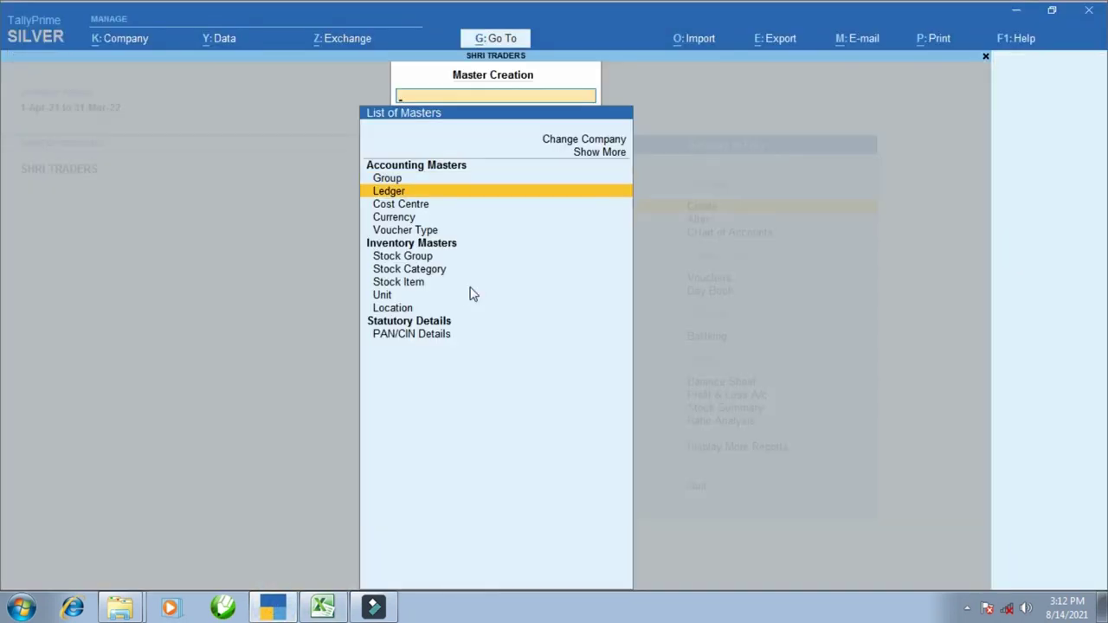
key(Return)
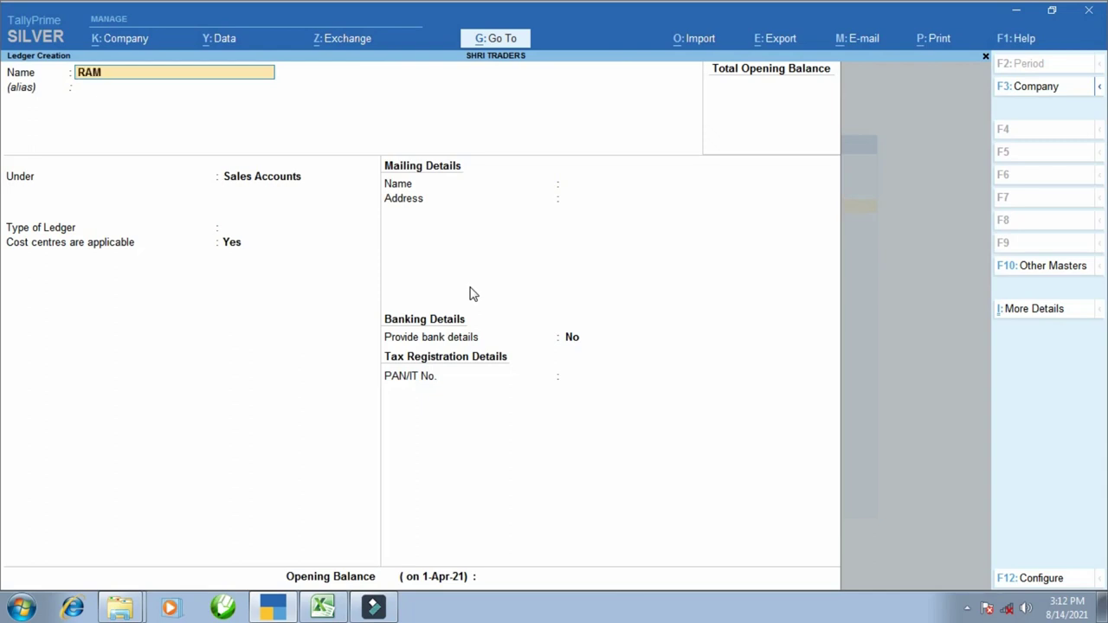
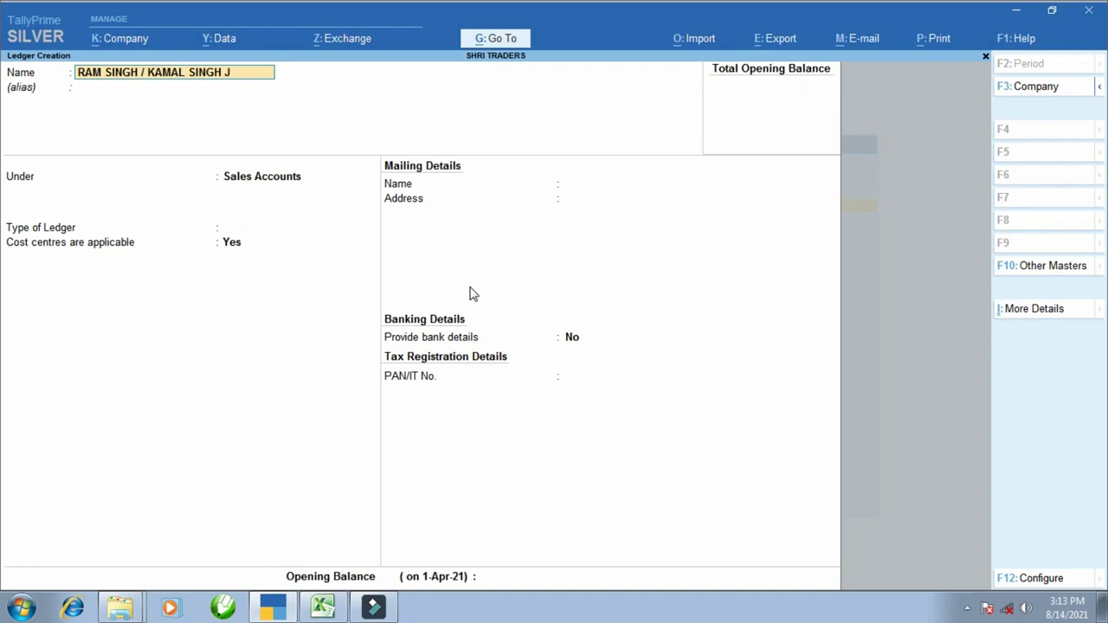
text(OINT A/C)
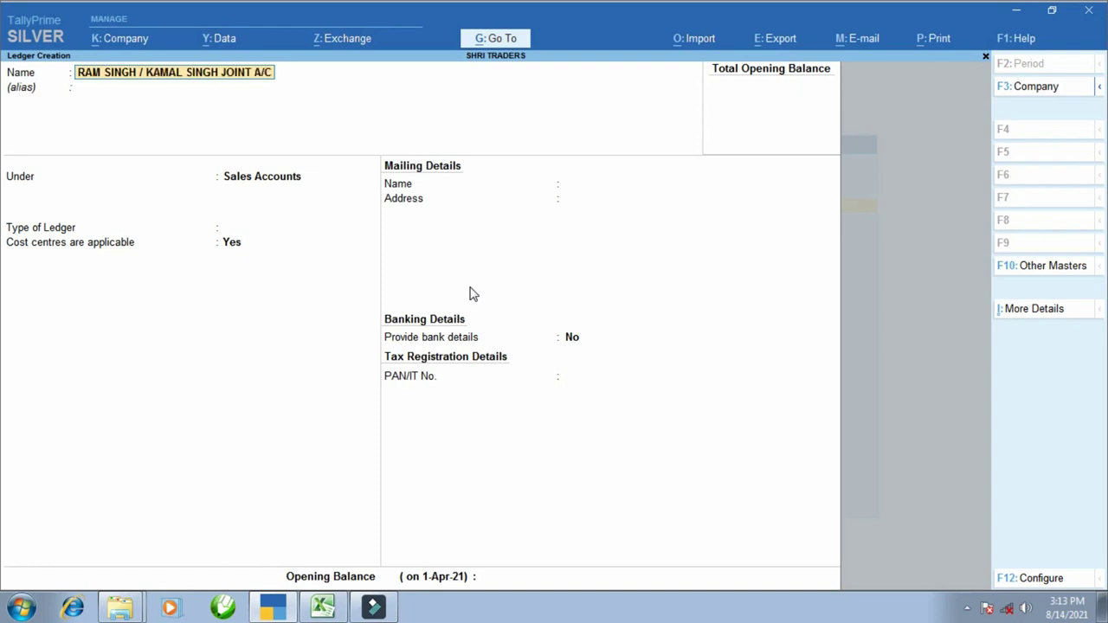
key(Return)
key(Return)
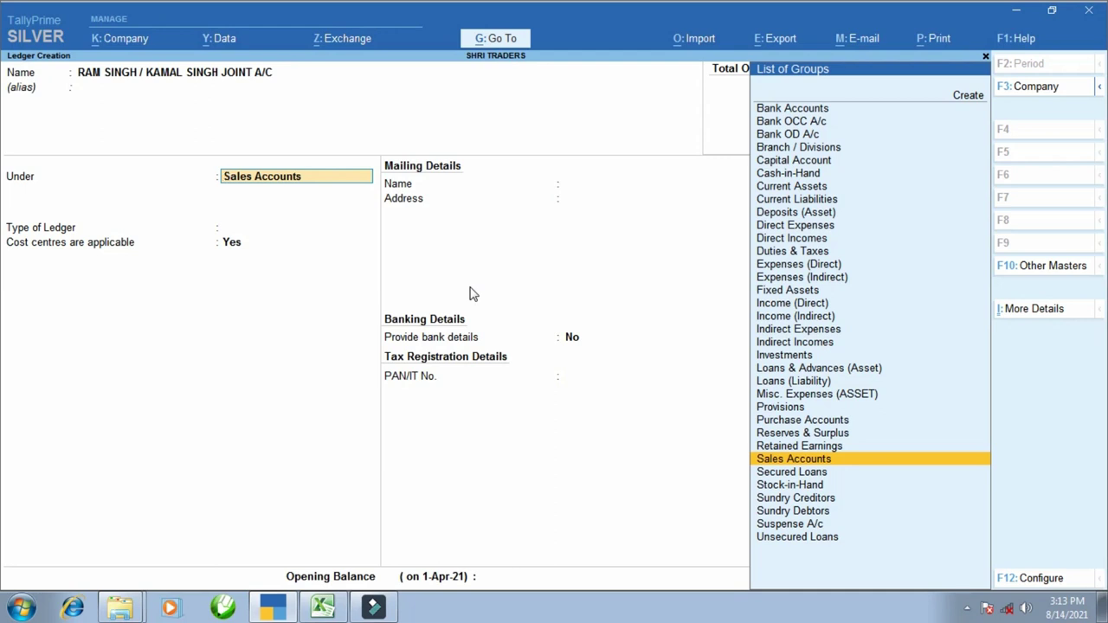
text(SUND)
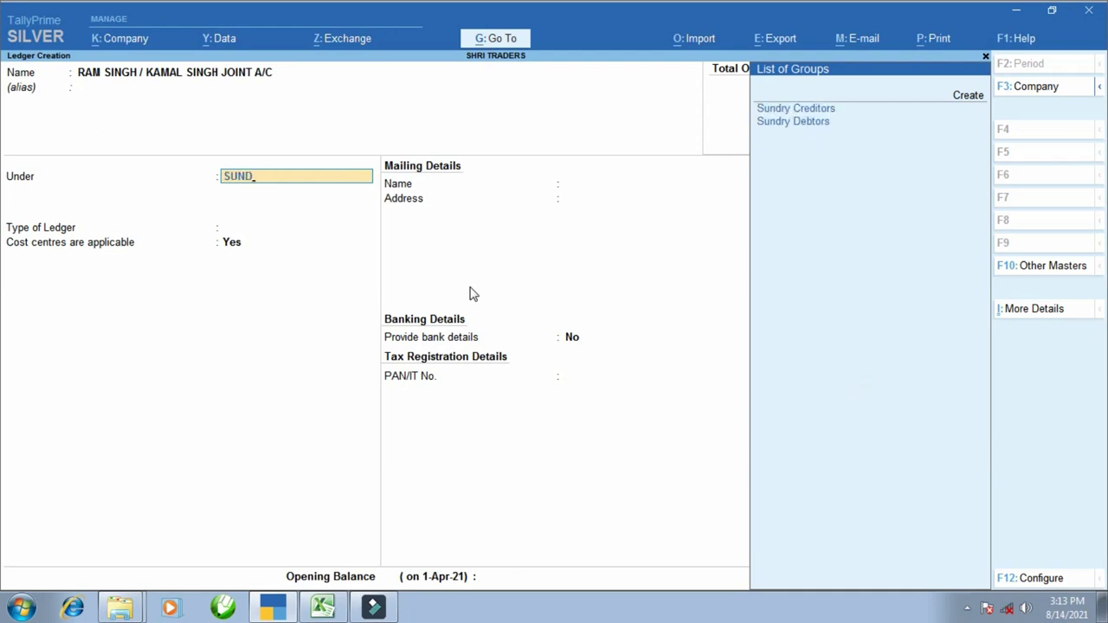
key(Down)
key(Return)
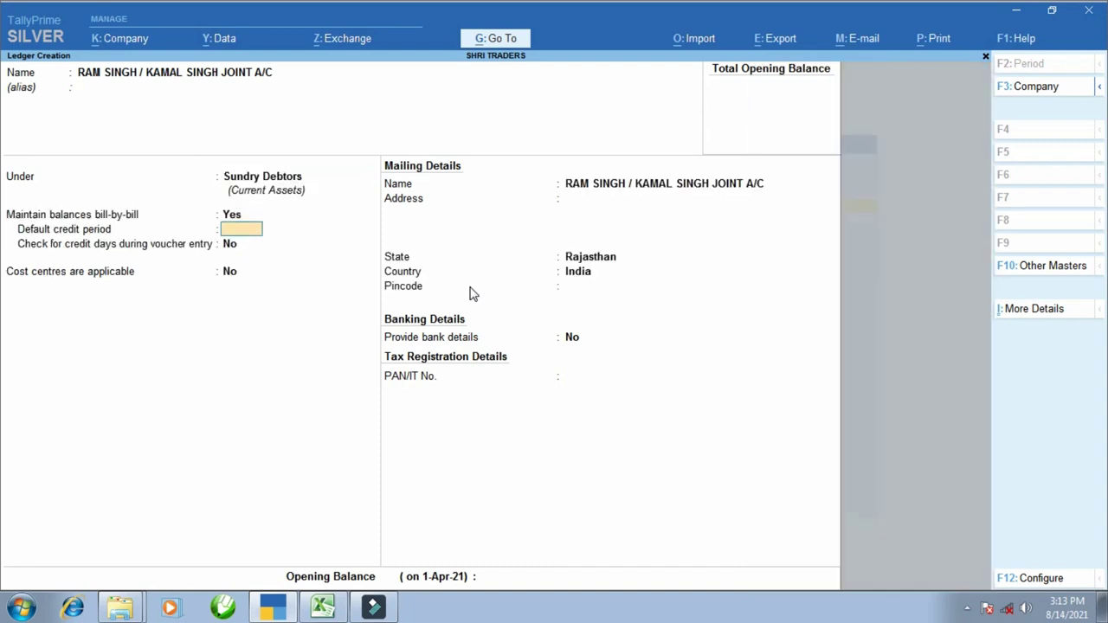
key(Return)
key(Return)
key(ctrl+a)
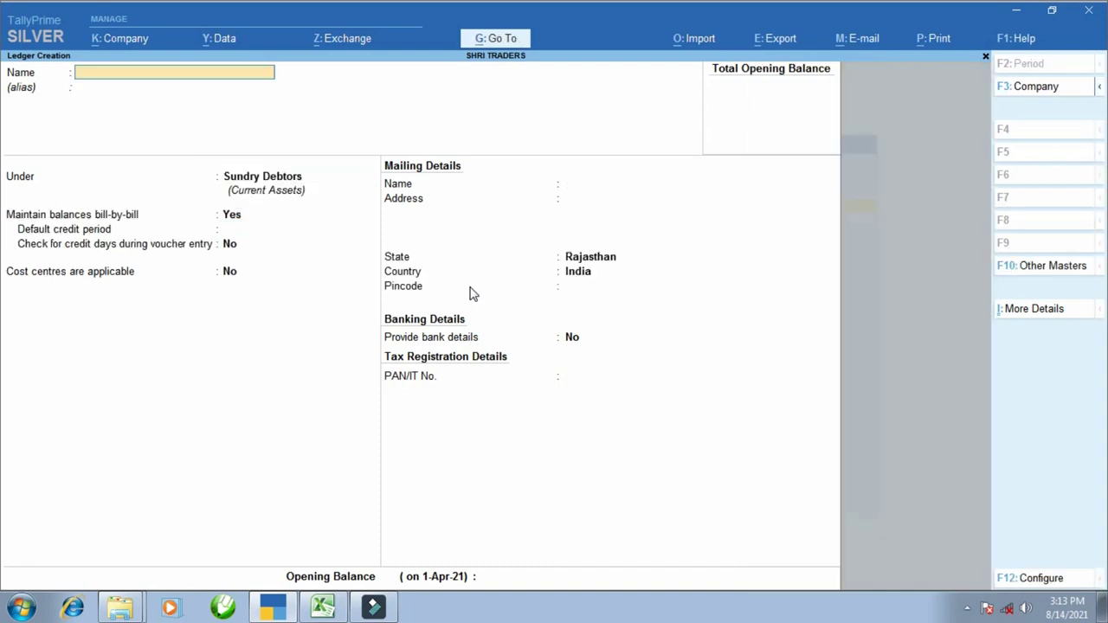
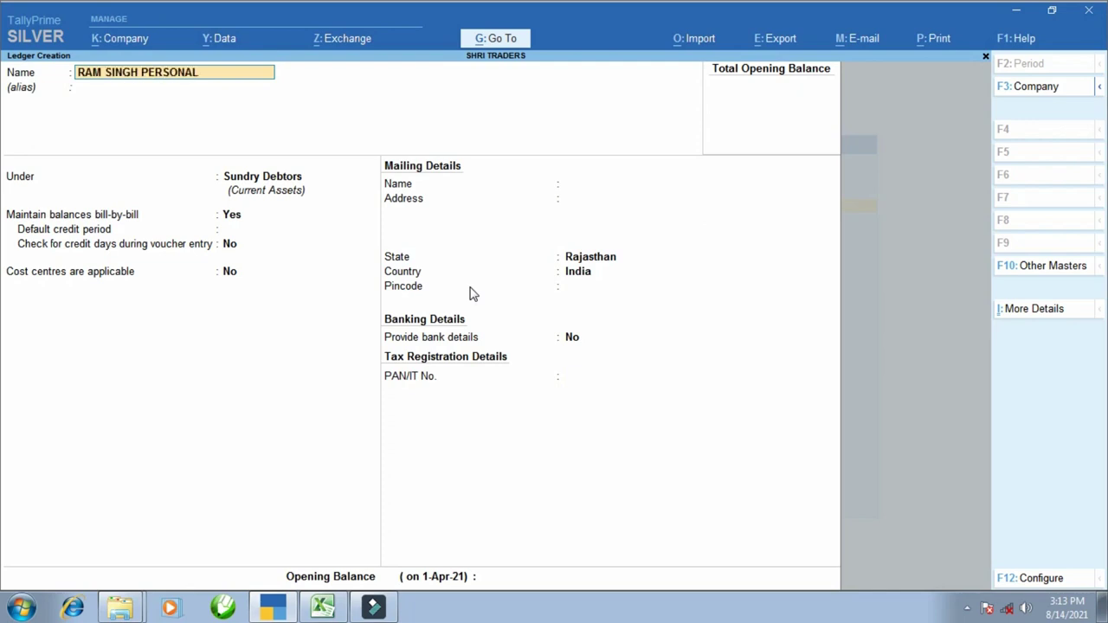
key(Return)
key(Return)
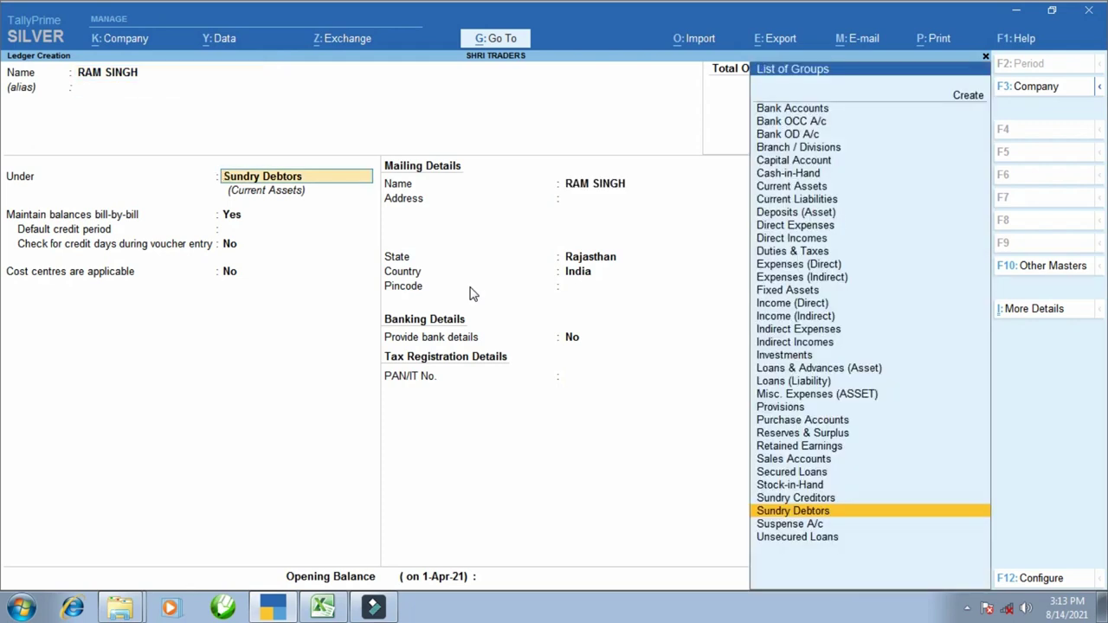
key(Return)
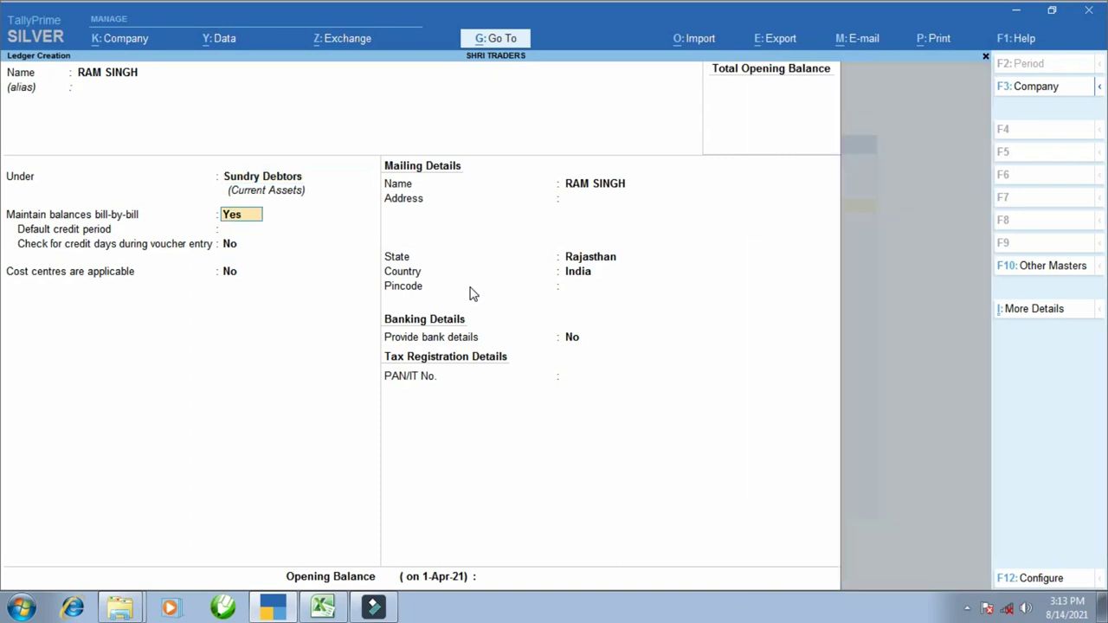
key(Return)
key(ctrl+a)
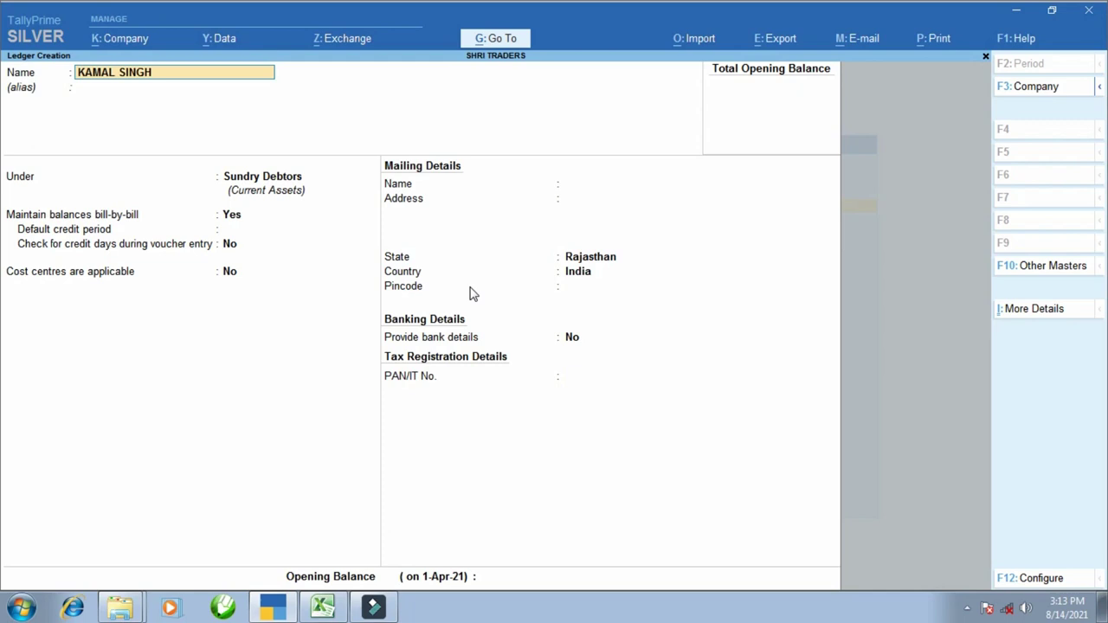
key(Return)
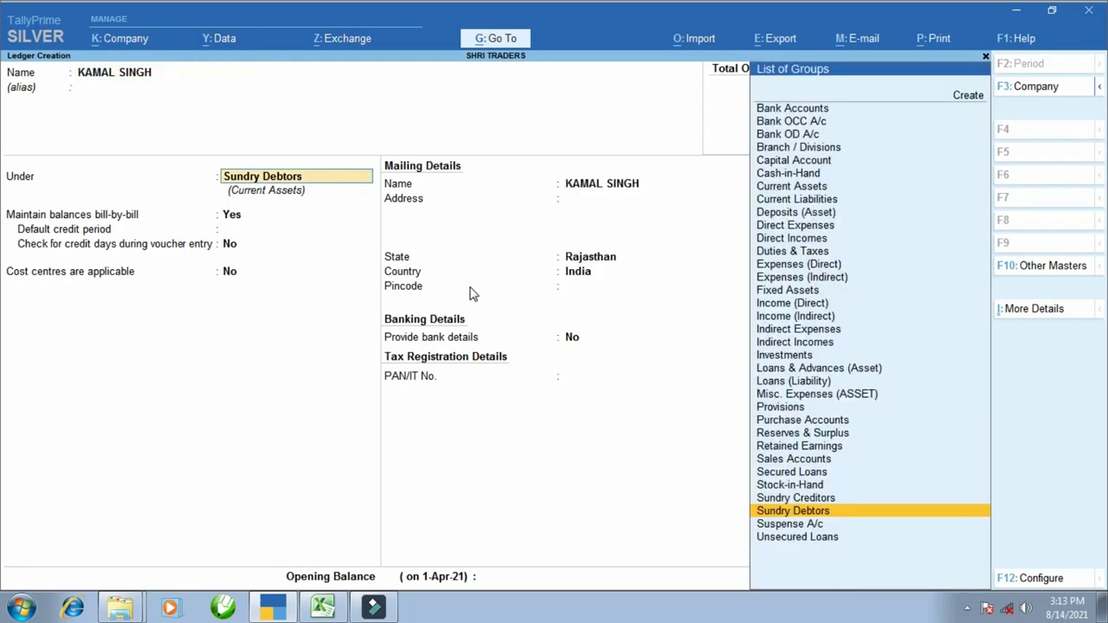
key(Return)
key(ctrl)
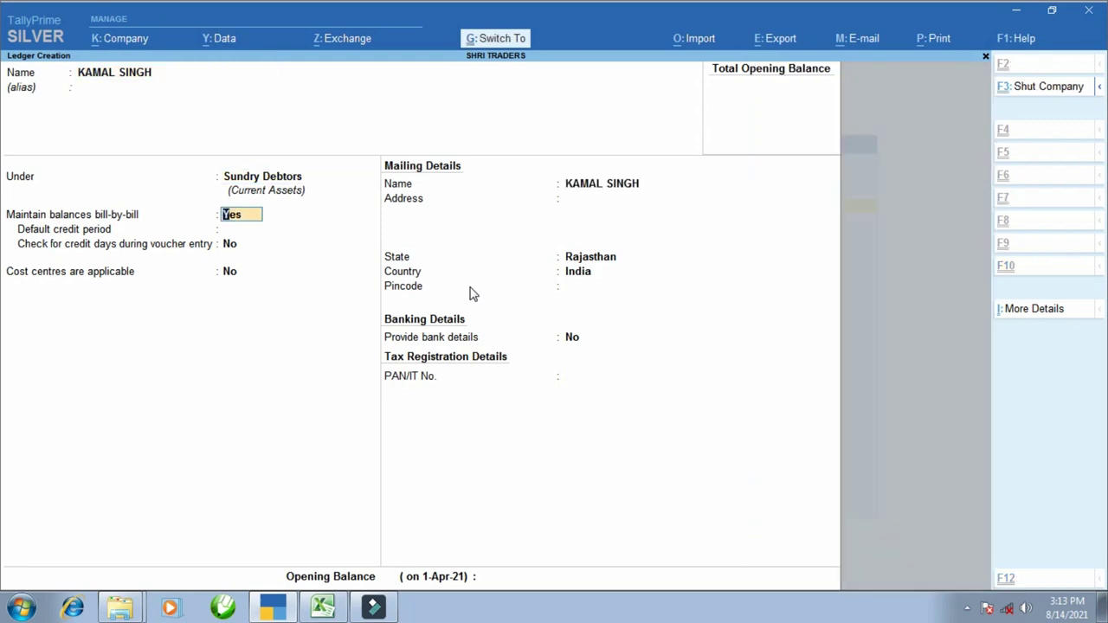
key(ctrl+a)
key(Escape)
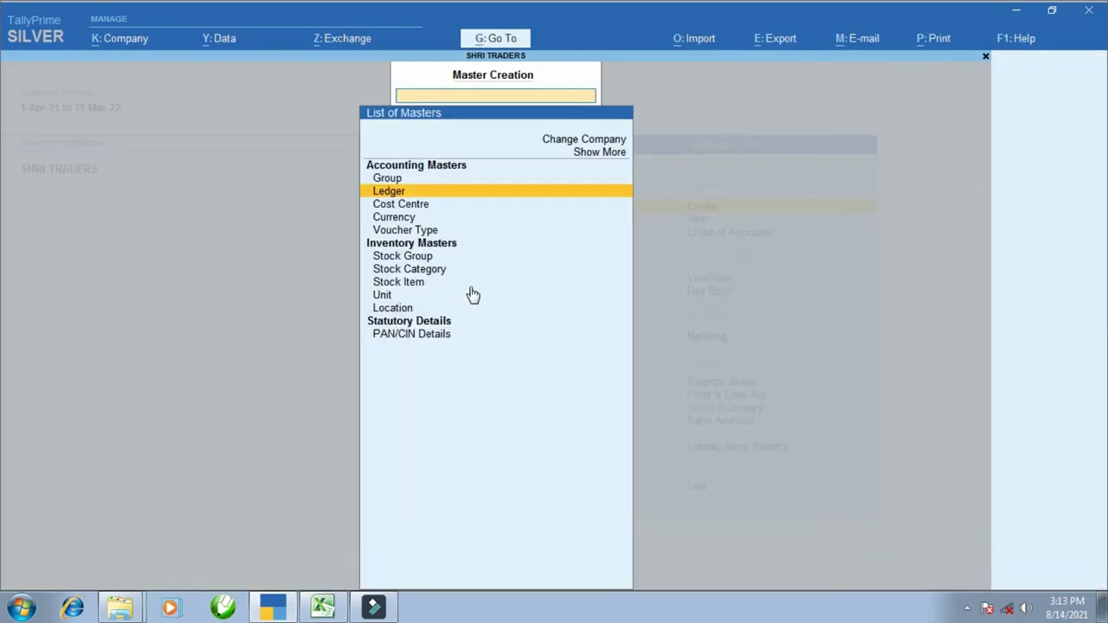
- Check the joint account figures on Sheet2, including the 15,264.00 debit in E5
click(307, 616)
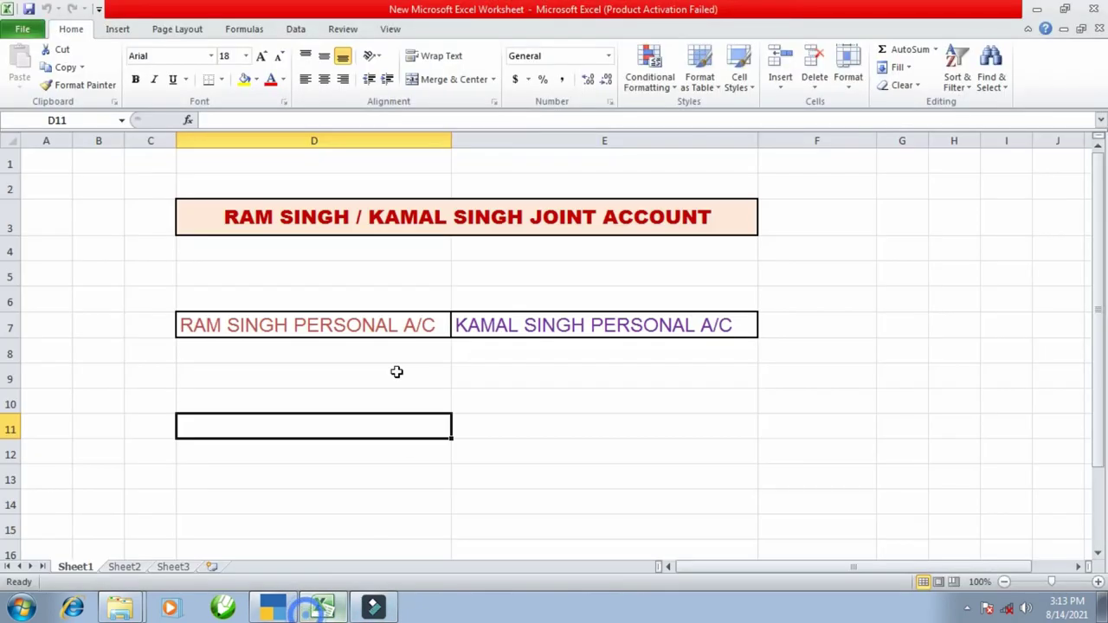
click(124, 567)
scroll(367, 309, up, 3)
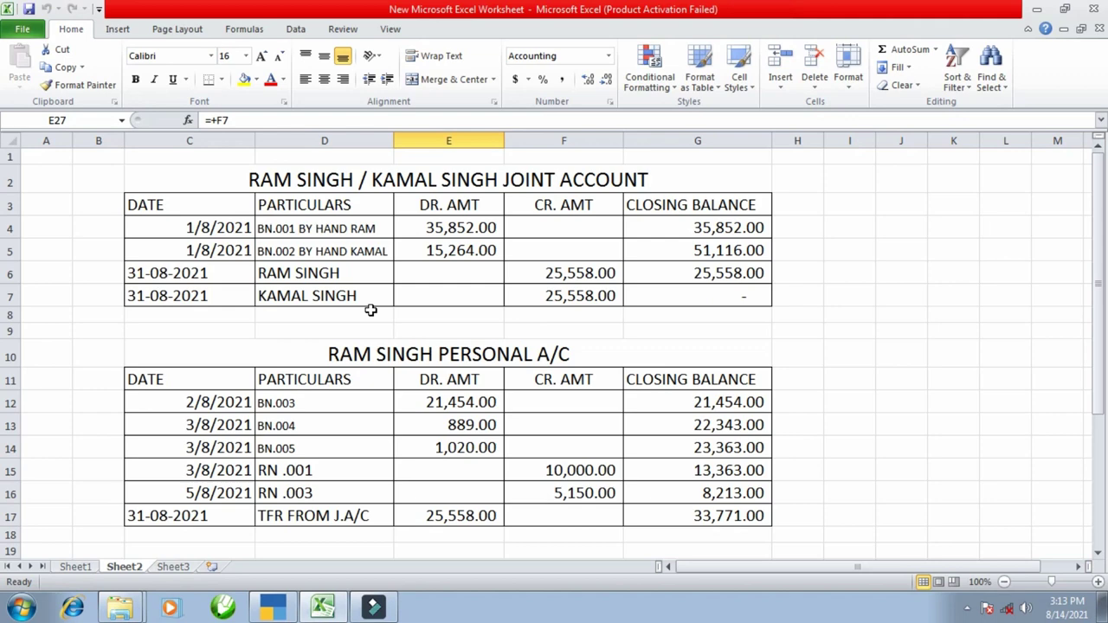
click(455, 245)
scroll(459, 246, down, 3)
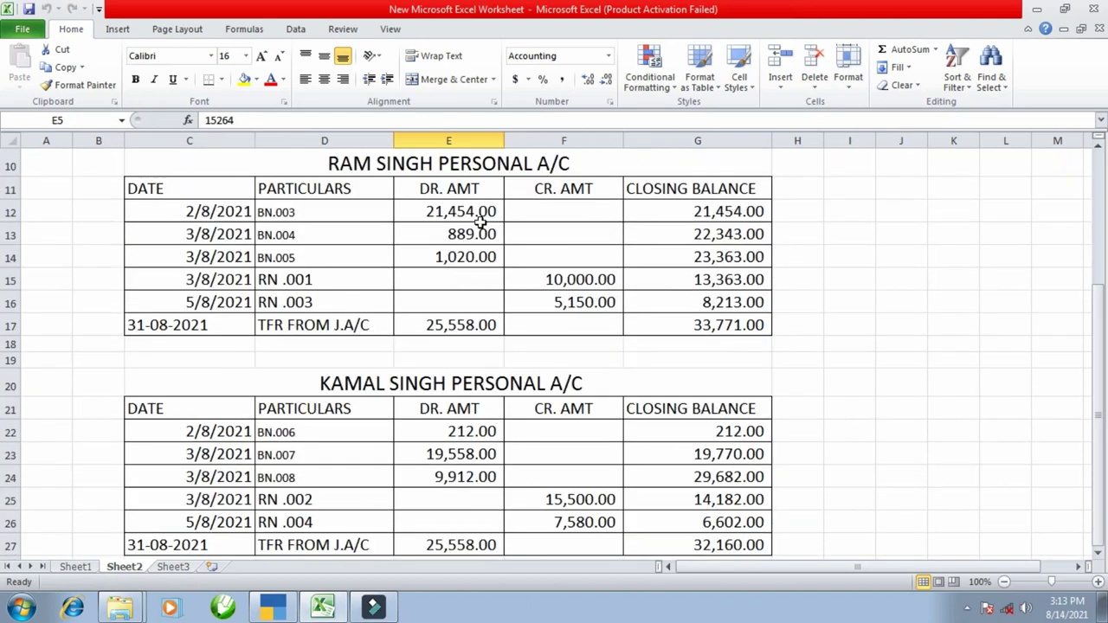
scroll(480, 223, up, 3)
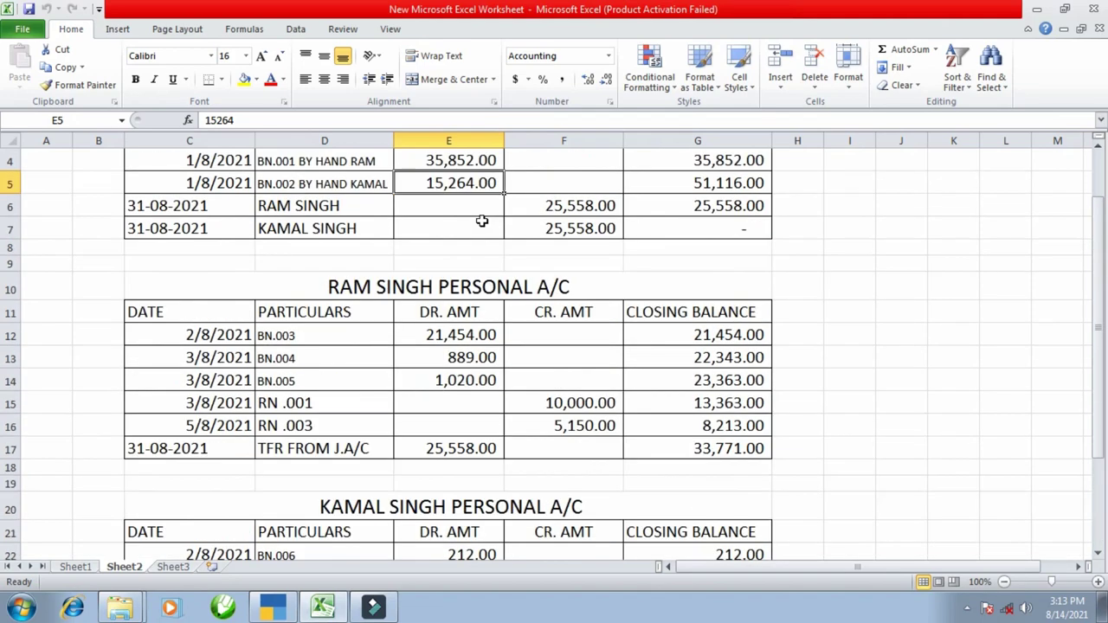
click(276, 606)
- Close the masters list and highlight BN.001, its 35,852.00 debit and the joint account title
key(Escape)
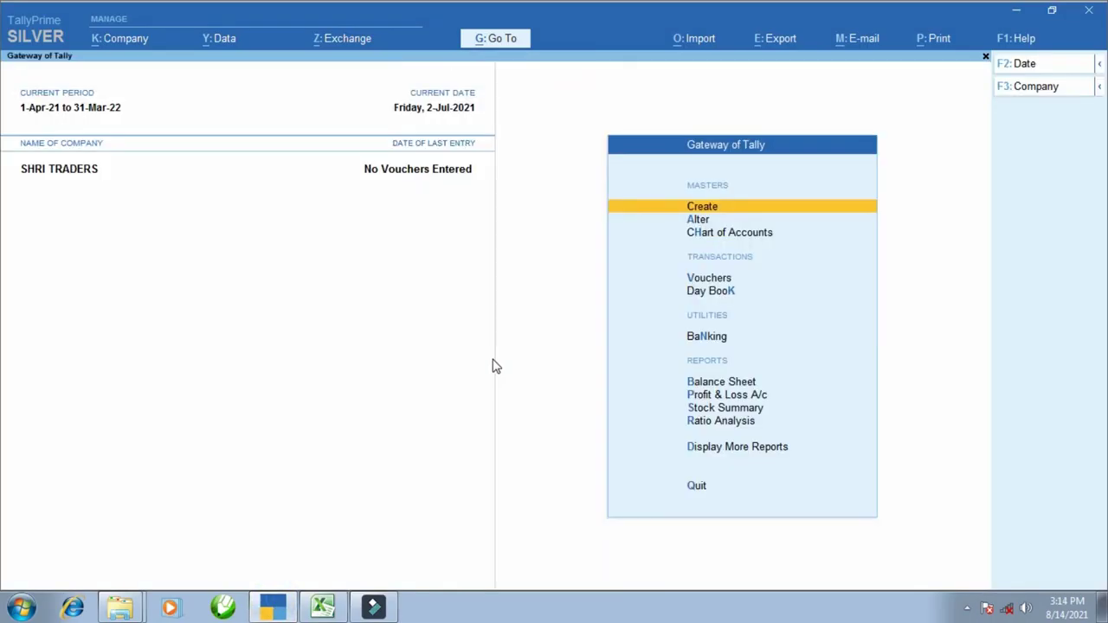
click(323, 608)
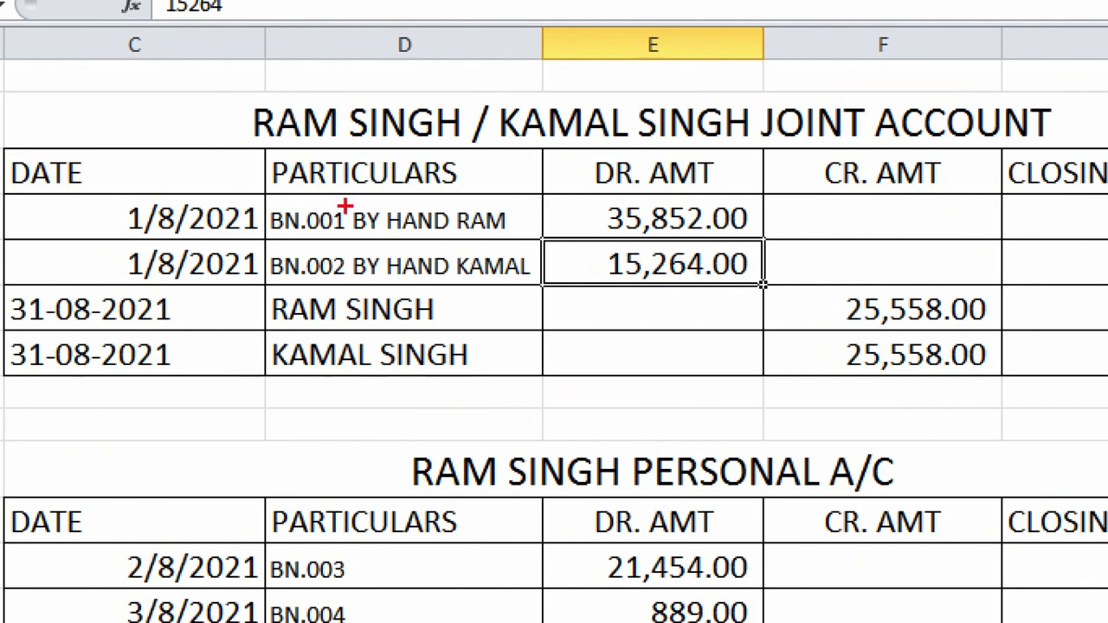
mouse_move(259, 200)
mouse_down()
mouse_move(302, 243)
mouse_move(353, 244)
mouse_up()
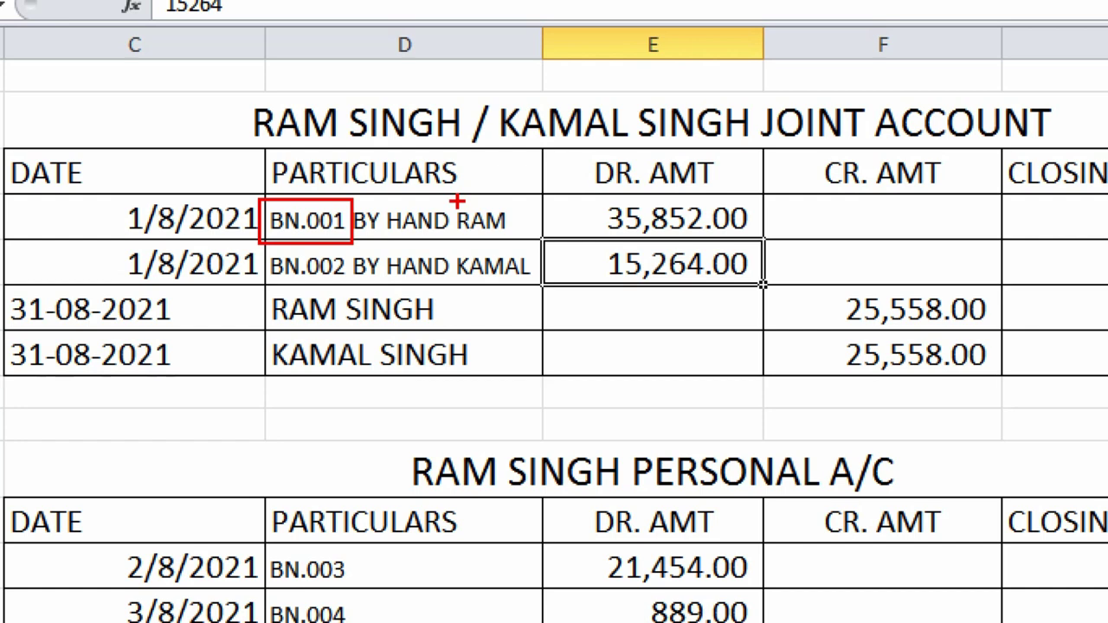
mouse_move(563, 195)
mouse_down()
mouse_move(717, 242)
mouse_move(763, 244)
mouse_up()
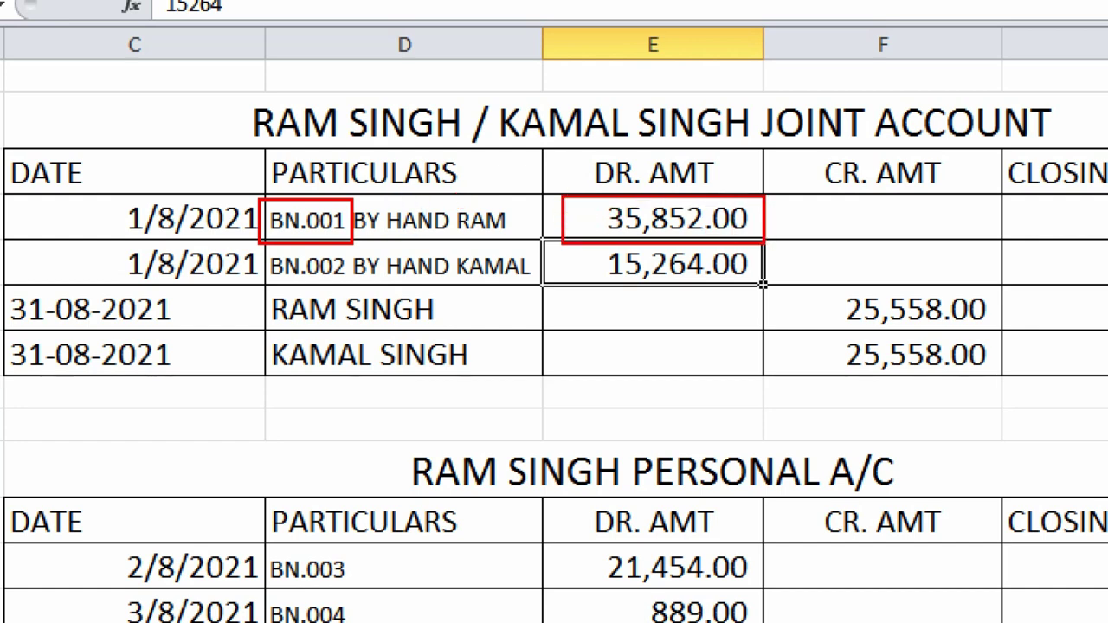
mouse_move(216, 94)
mouse_down()
mouse_move(292, 129)
mouse_move(1026, 137)
mouse_move(1066, 148)
mouse_up()
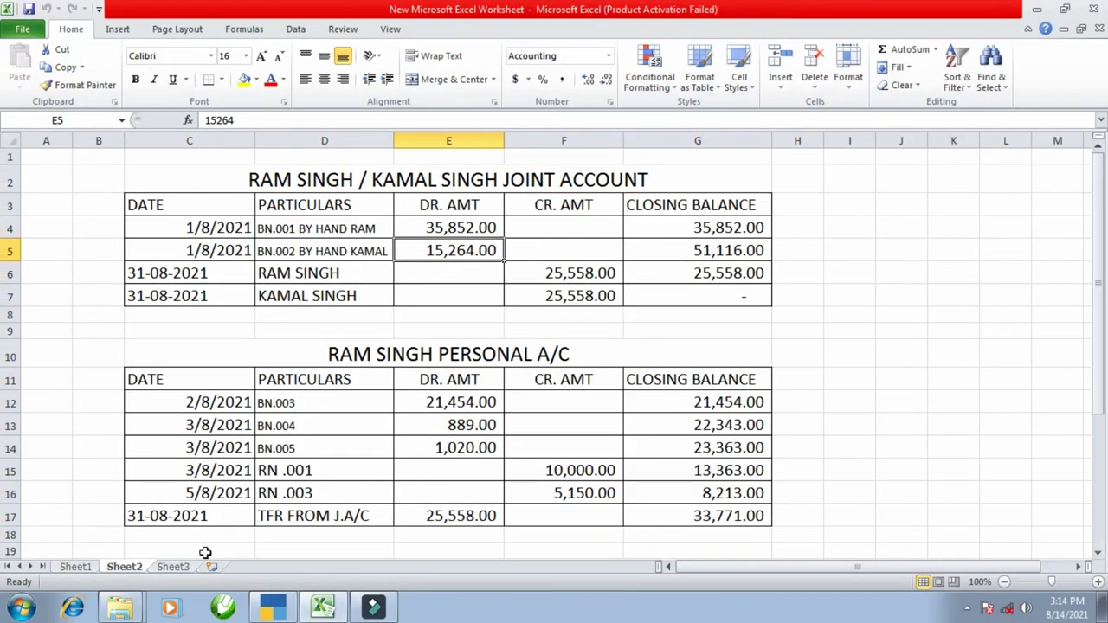
click(276, 607)
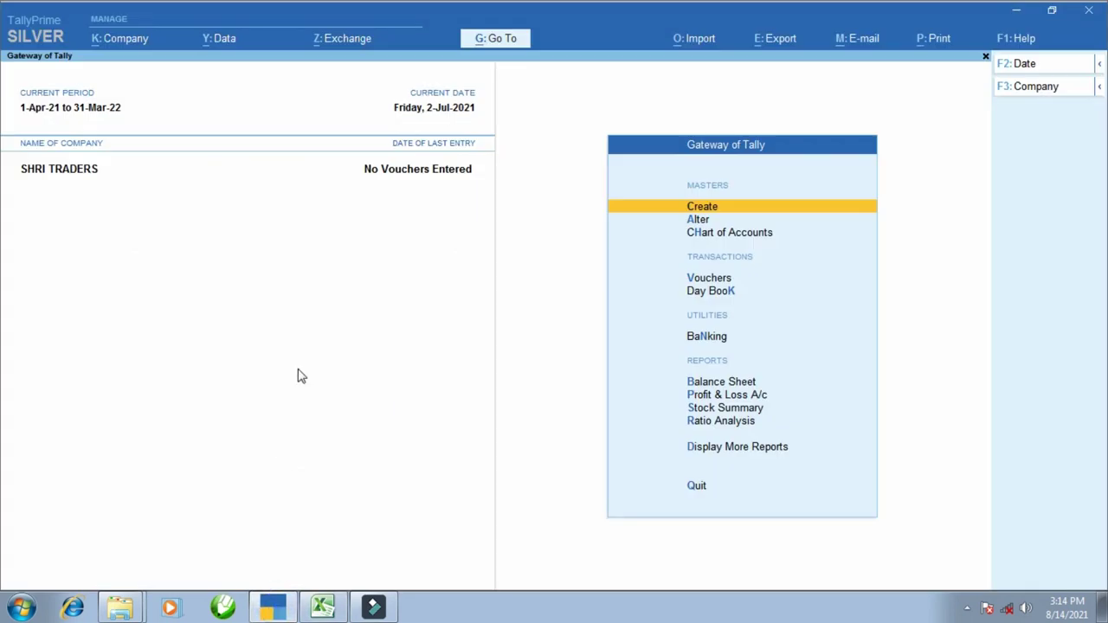
key(Down)
key(Down)
key(Down)
key(Return)
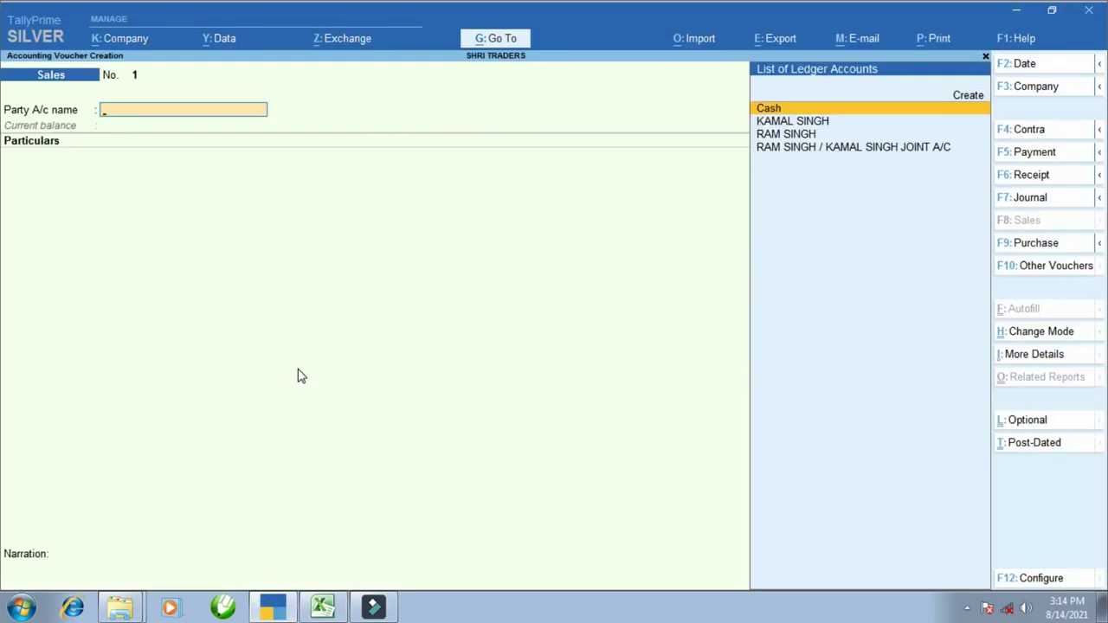
key(Down)
key(Down)
key(Down)
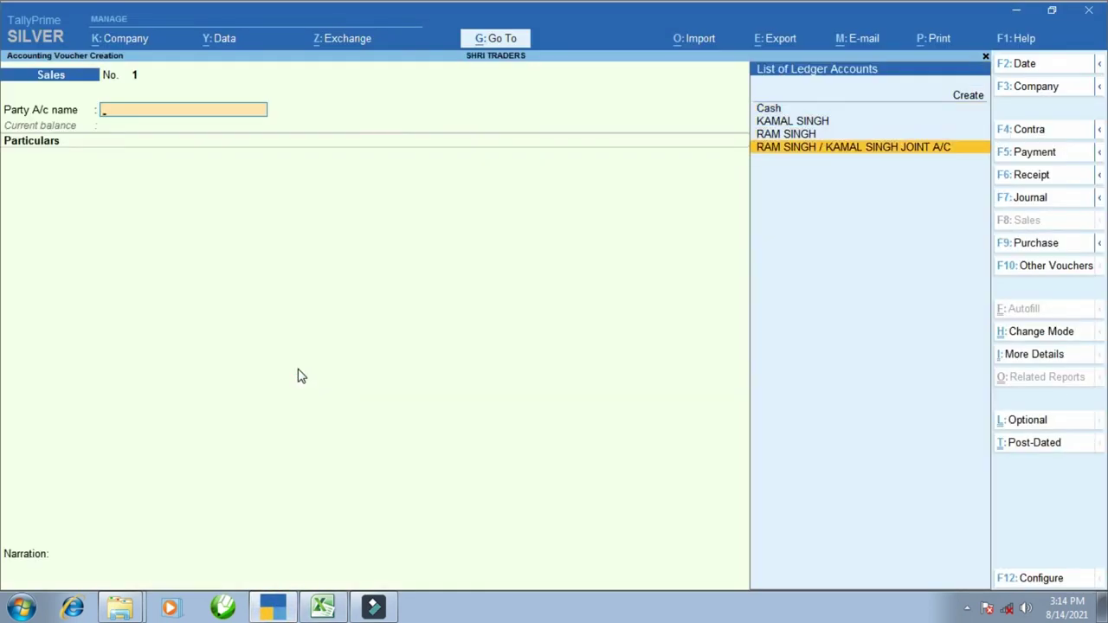
key(Return)
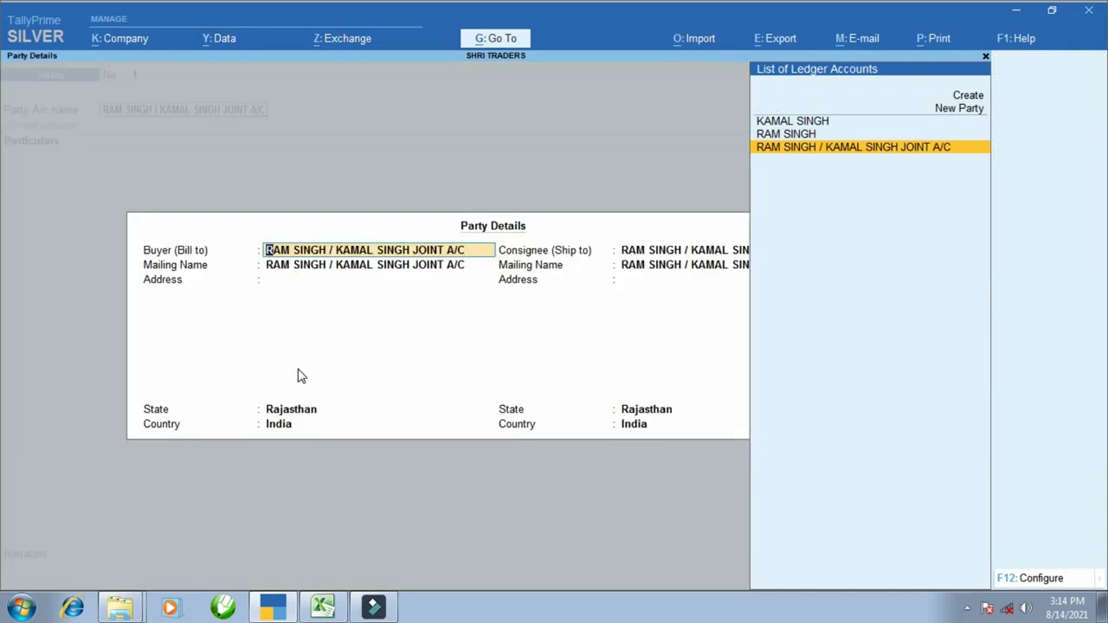
key(ctrl+a)
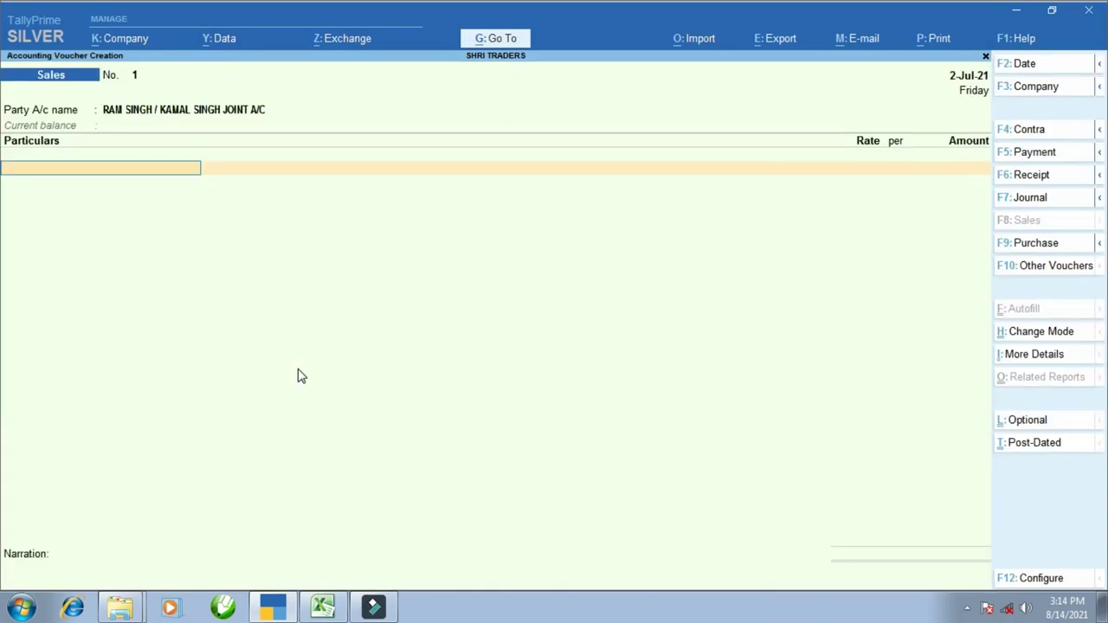
text(l)
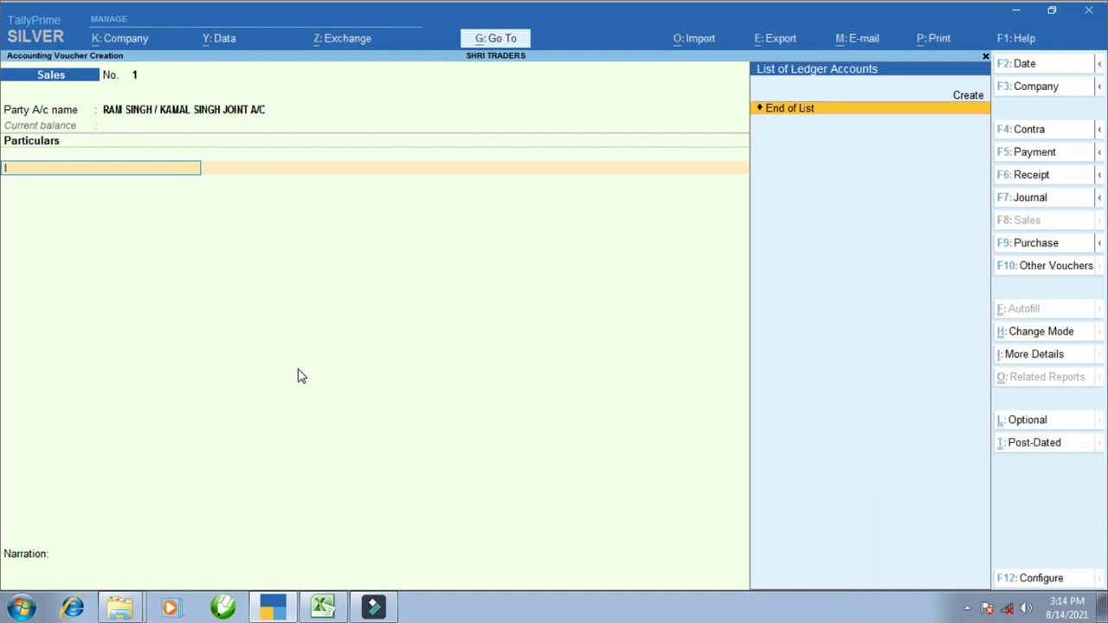
click(1049, 337)
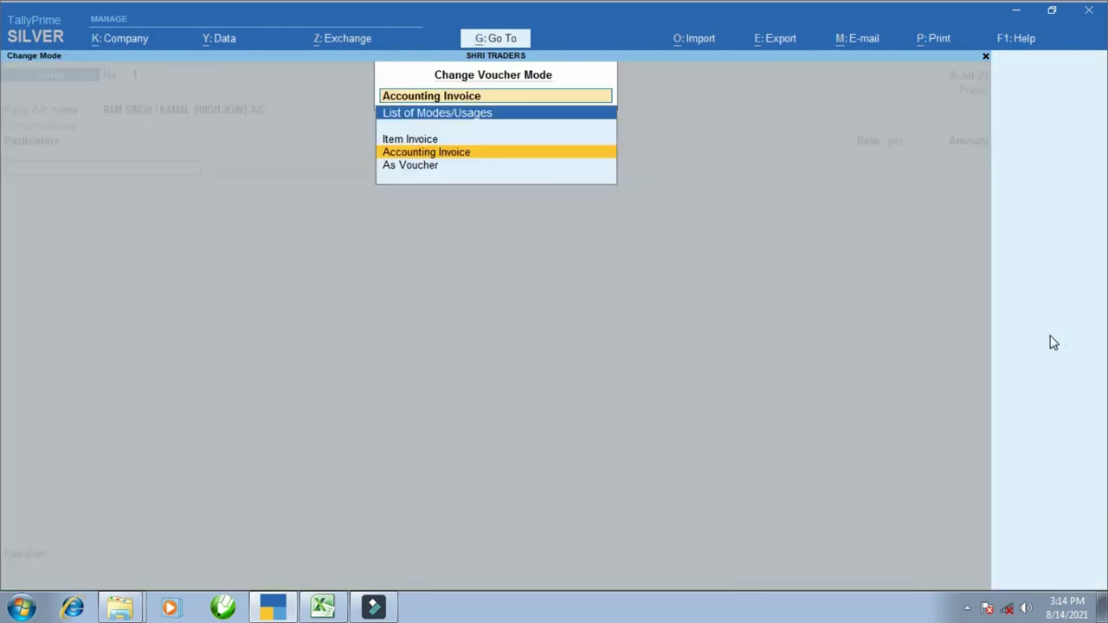
key(Up)
key(Return)
key(Return)
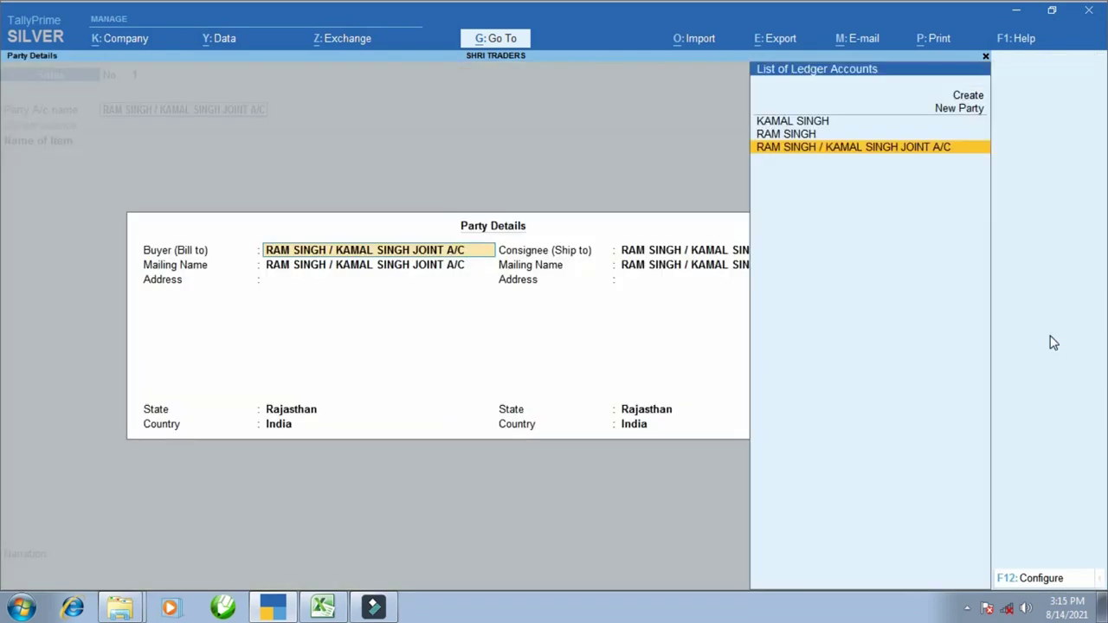
key(ctrl+a)
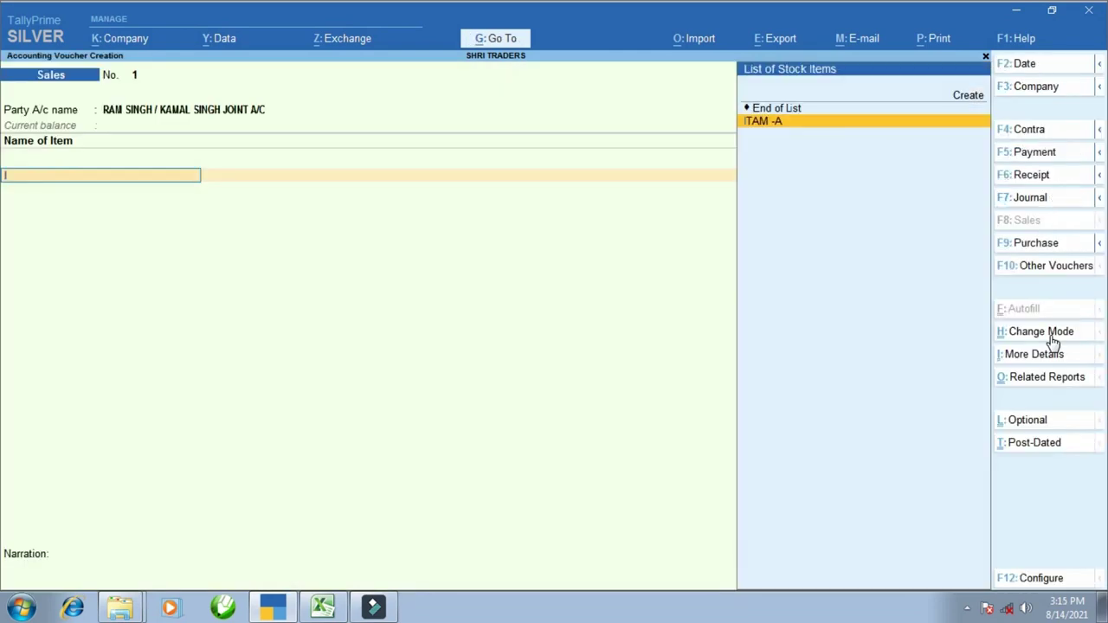
- Add 5 PCS of ITAM -A to the sales invoice
key(Return)
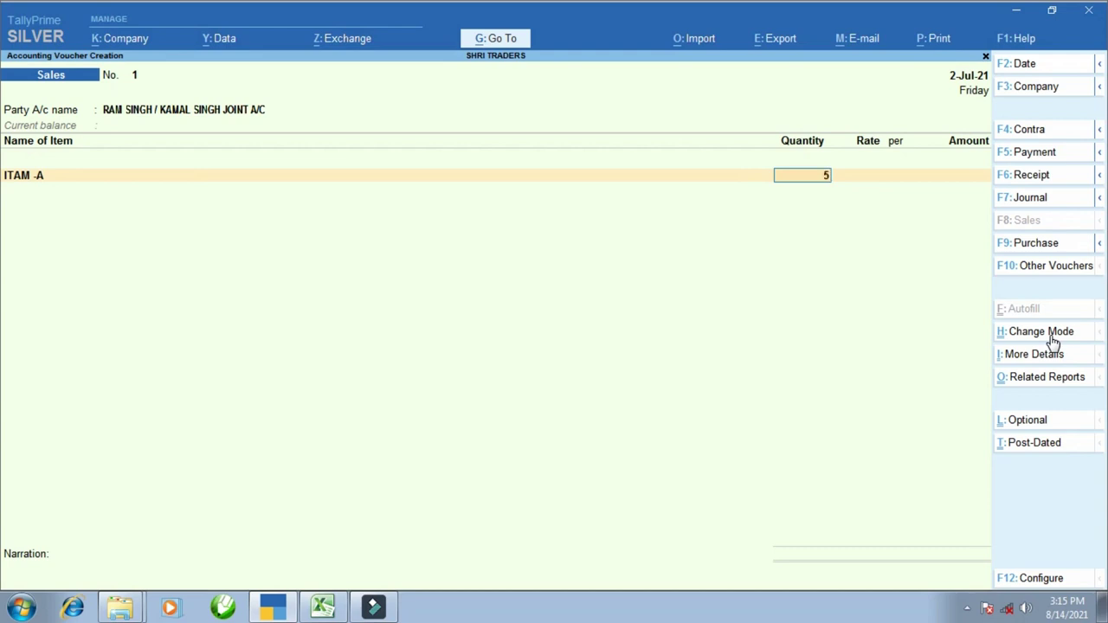
text(5)
key(Return)
key(Return)
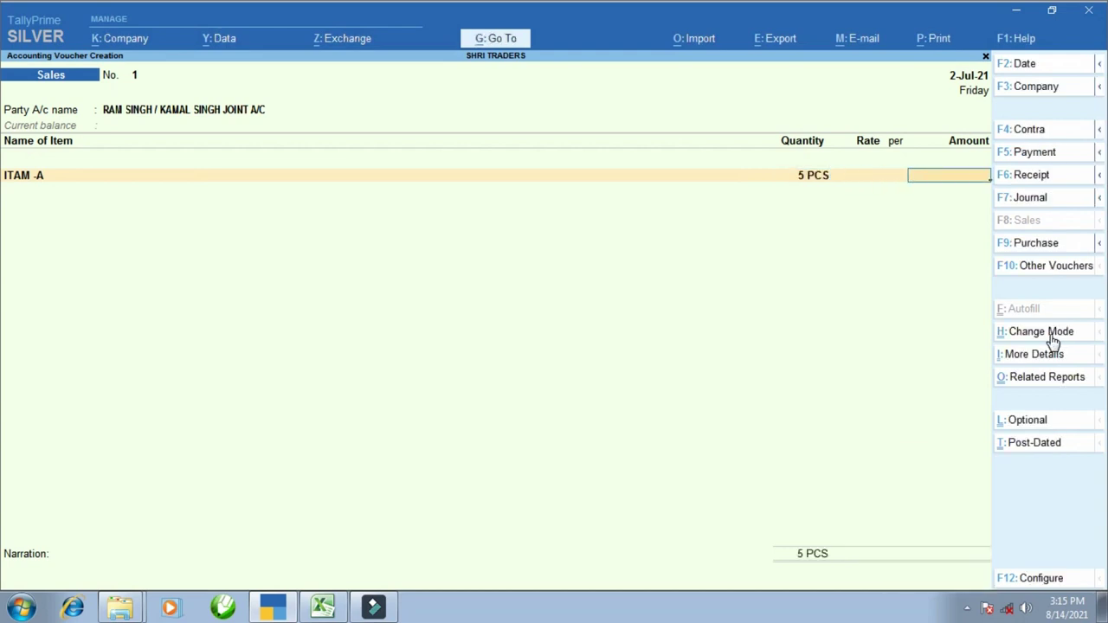
key(alt+Tab)
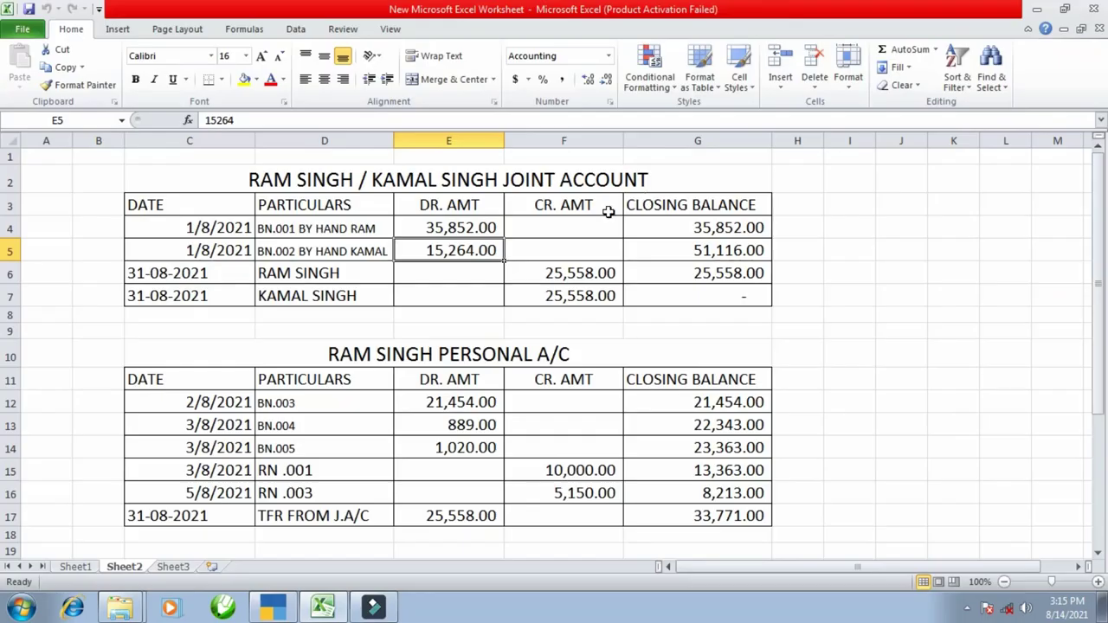
- Enter 35,852 from Excel cell E4 as the ITAM -A amount
key(alt+Tab)
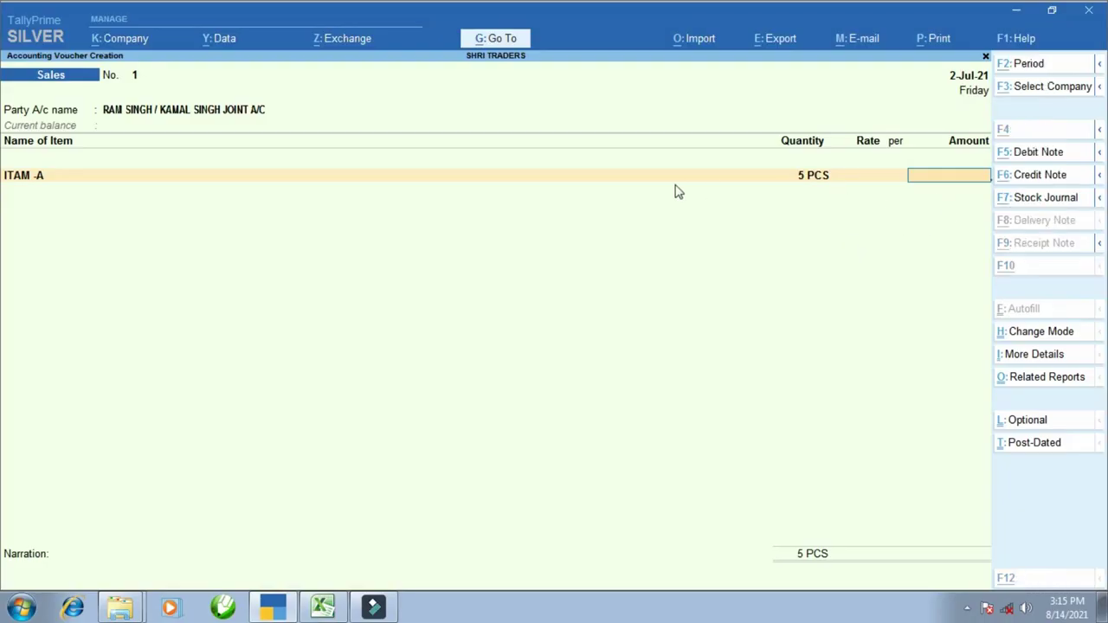
key(alt+Tab)
click(474, 228)
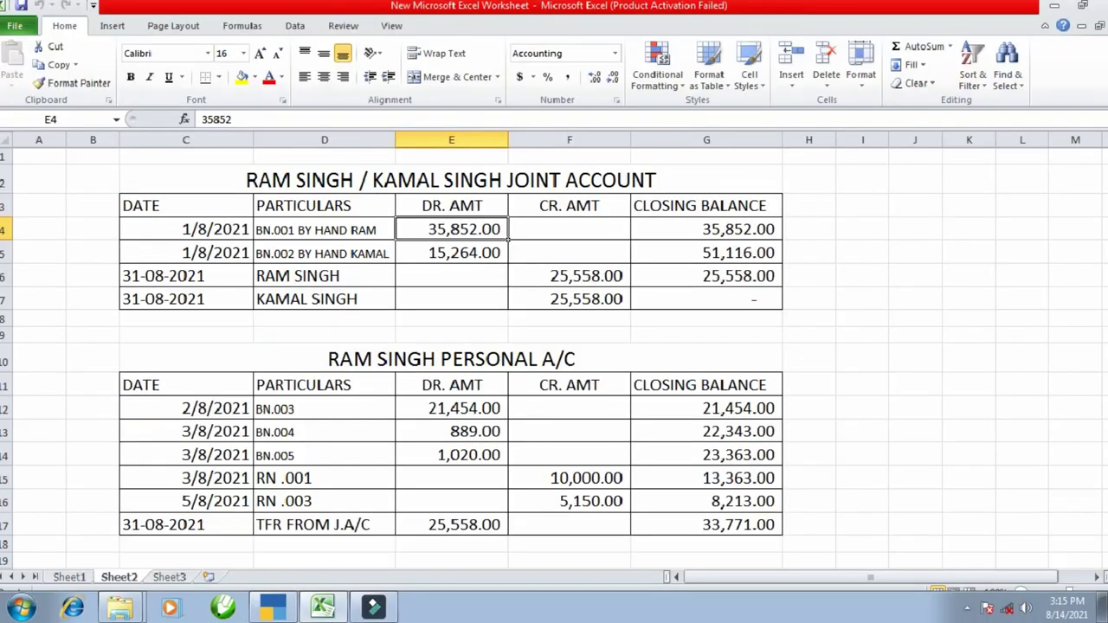
key(alt+Tab)
text(35,8)
text(52)
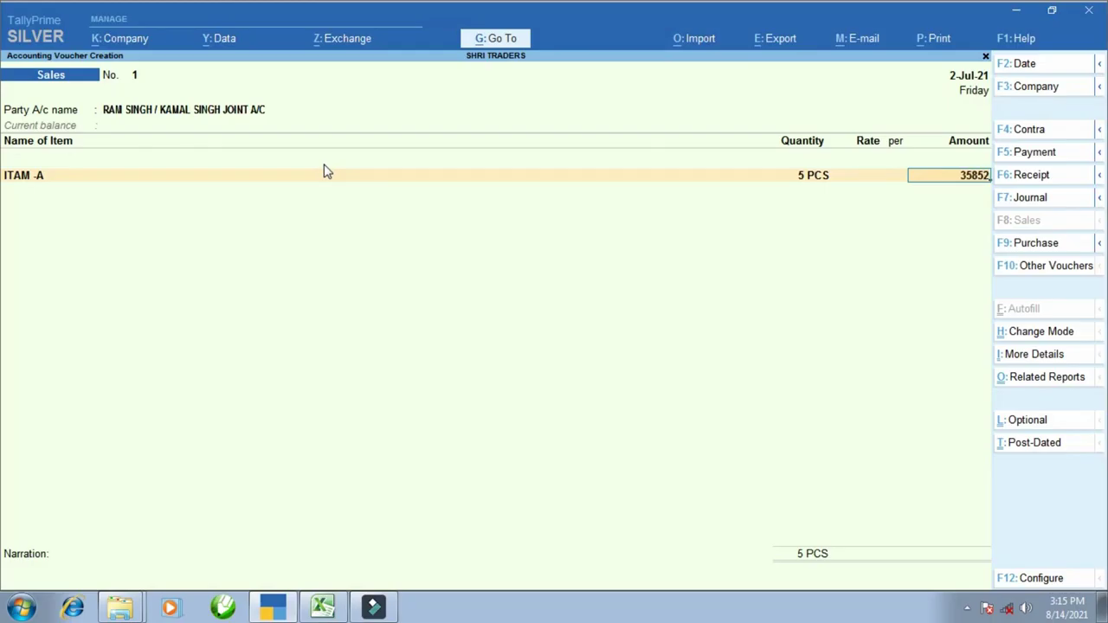
key(Return)
key(Return)
key(Return)
- Allocate the amount to SALE with cost centres set to No, and save voucher No. 1
key(alt+c)
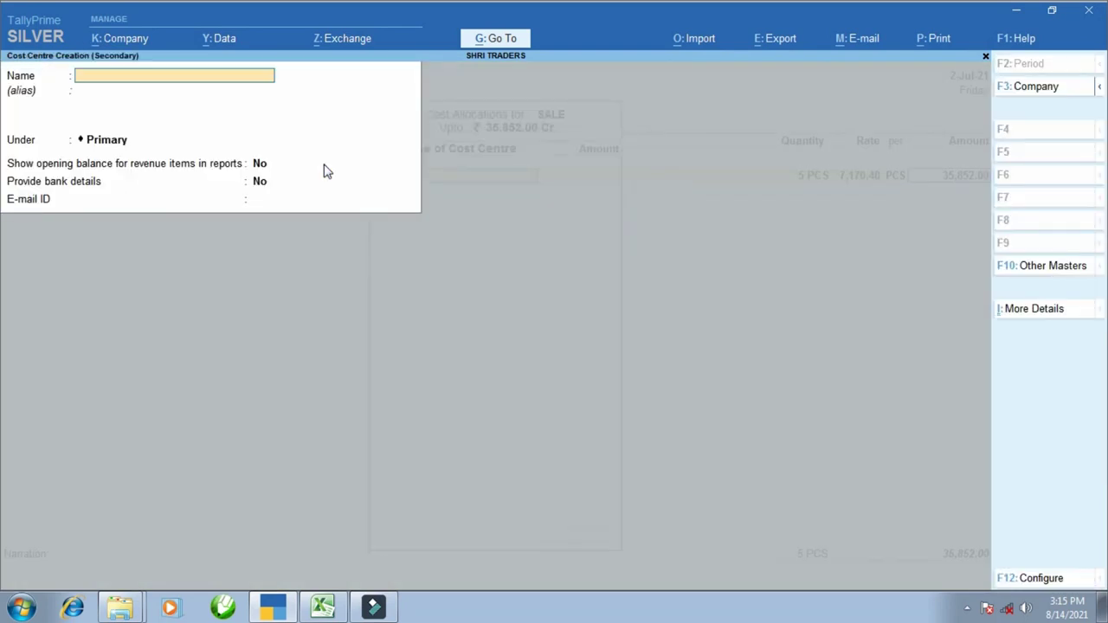
key(Escape)
key(Escape)
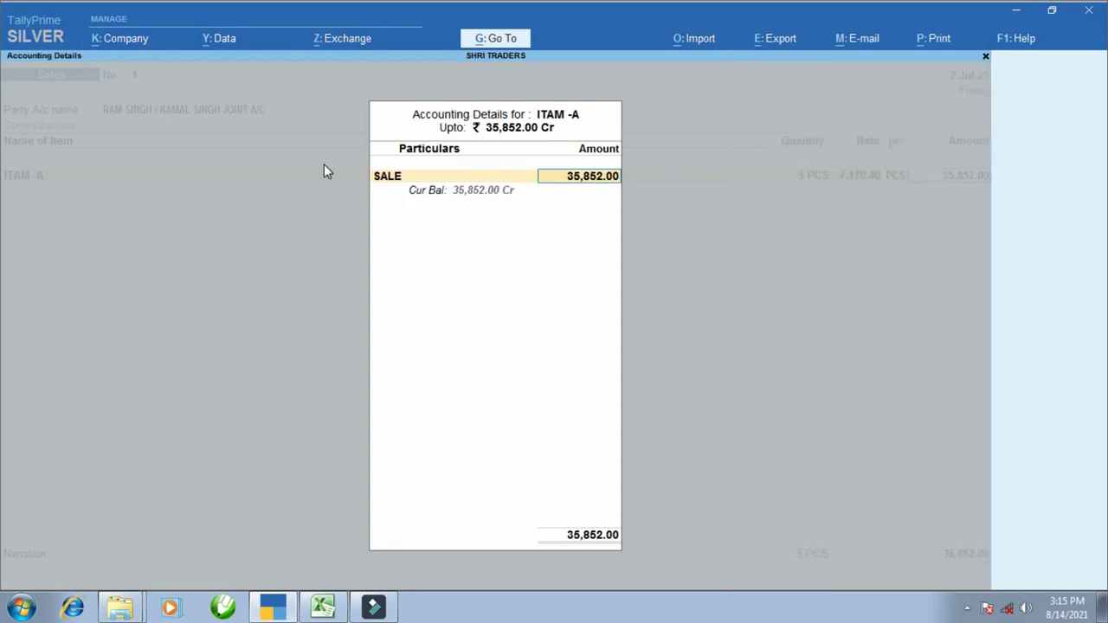
key(BackSpace)
key(ctrl+Return)
key(Return)
key(Return)
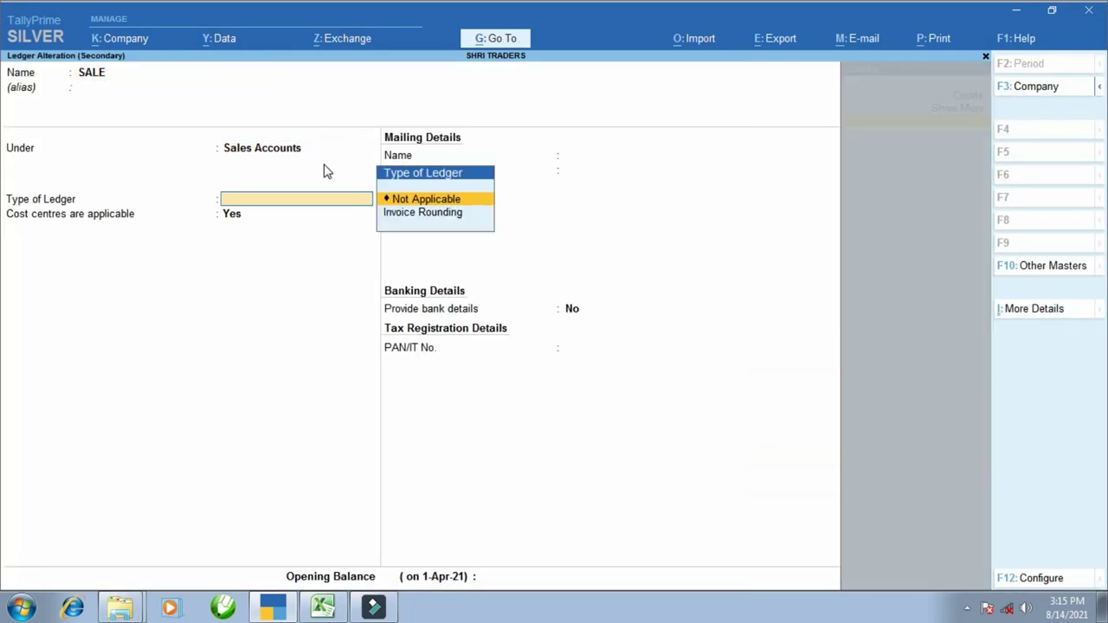
key(Return)
key(n)
key(ctrl+a)
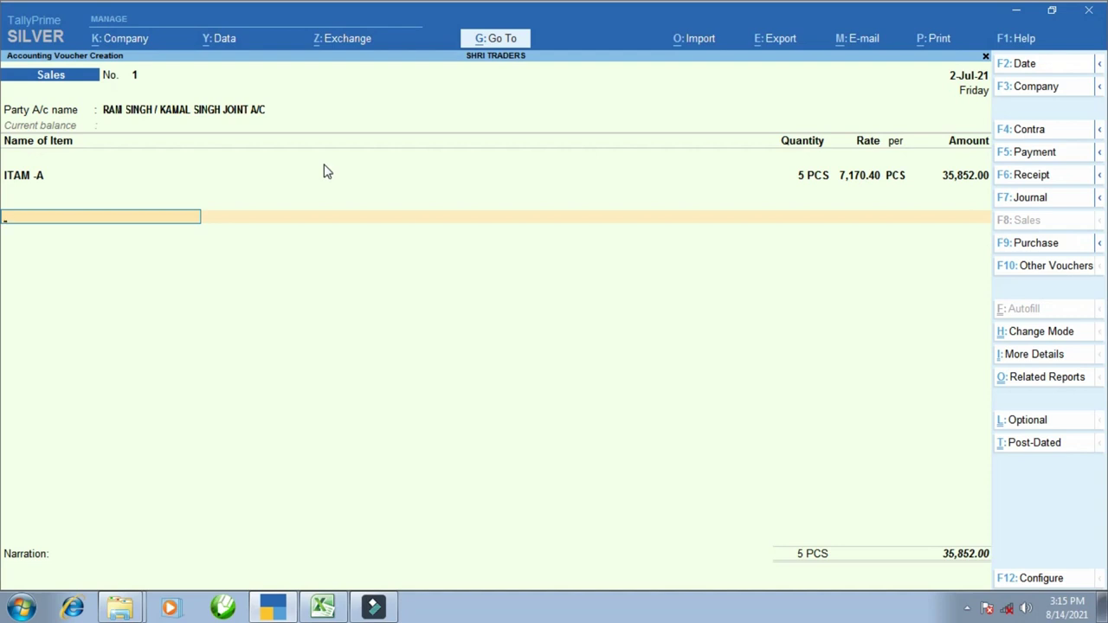
key(ctrl)
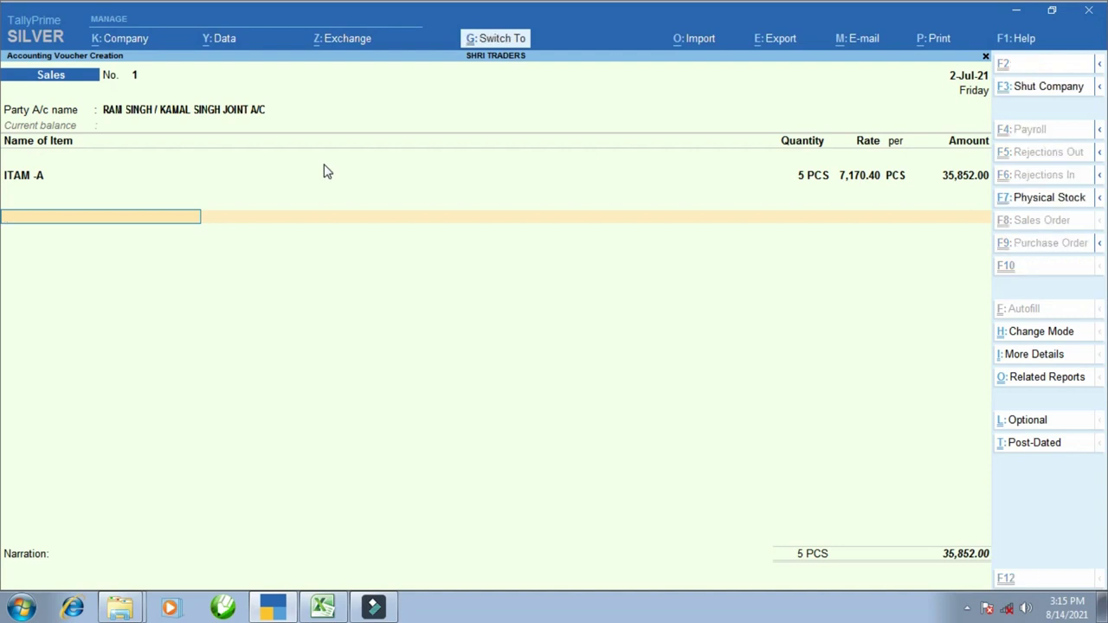
key(ctrl+a)
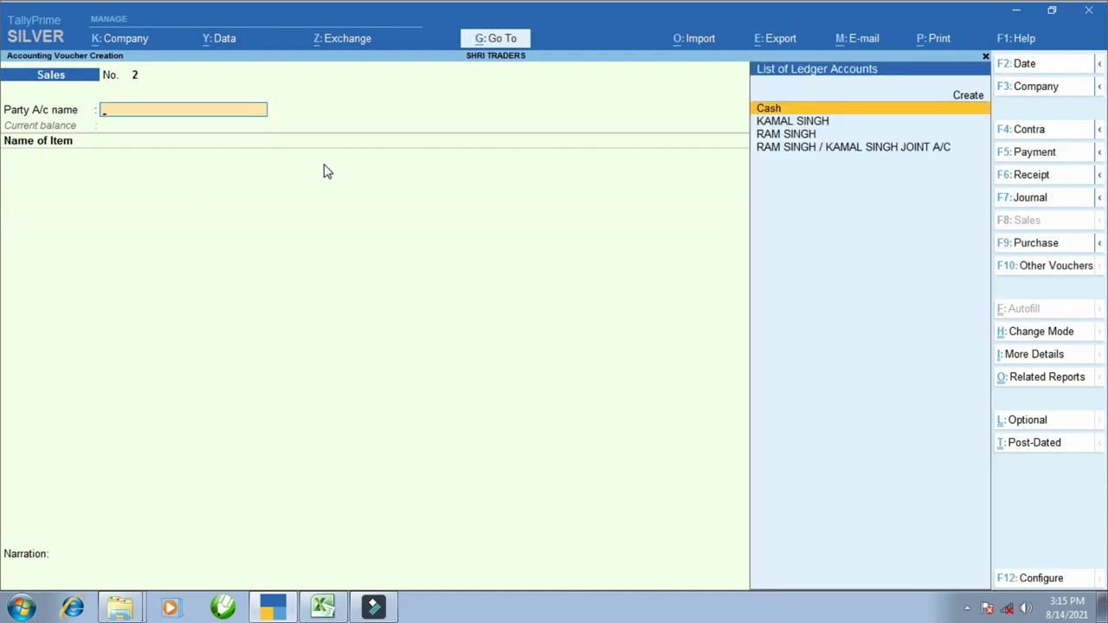
- Start sales voucher No. 2 with the joint A/C as party and ITAM -A as the item
key(alt+Tab)
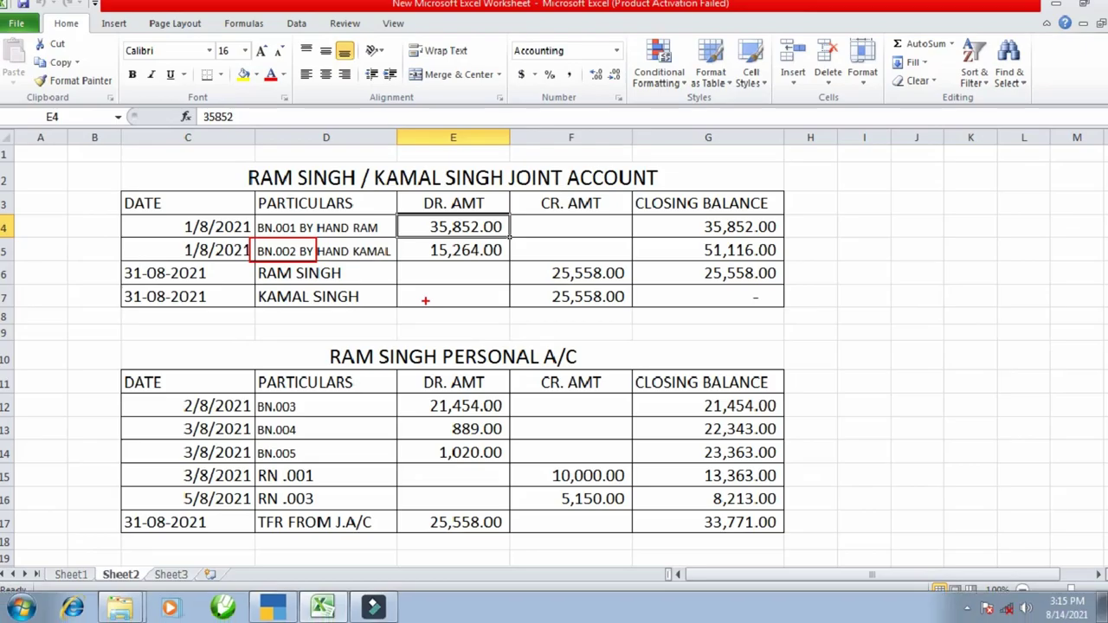
key(alt+Tab)
key(Down)
key(Down)
key(Down)
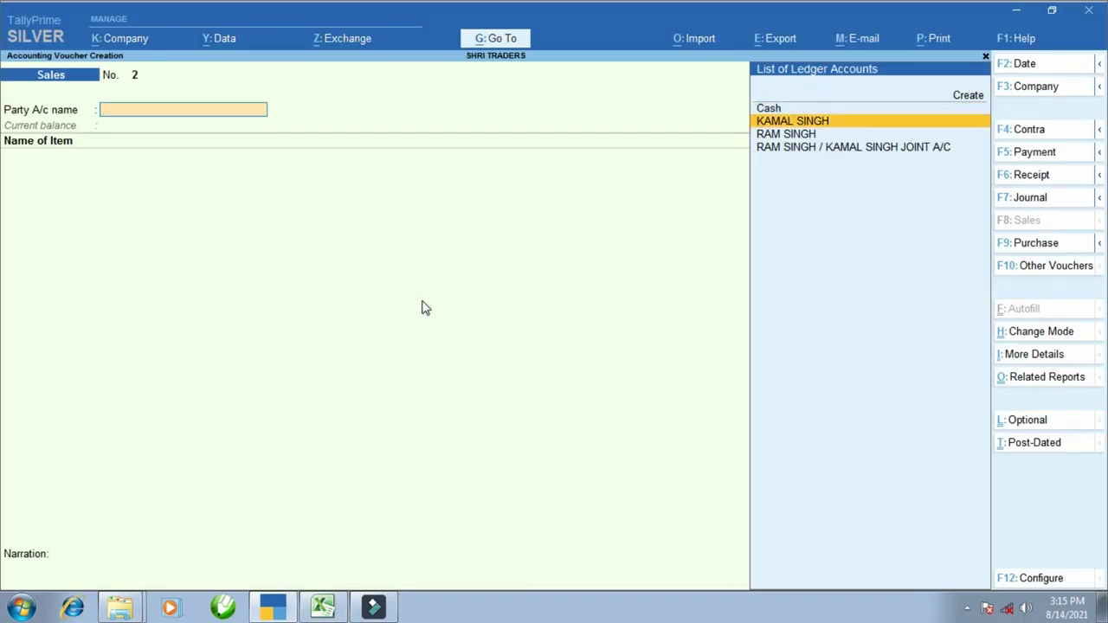
key(Return)
key(ctrl+a)
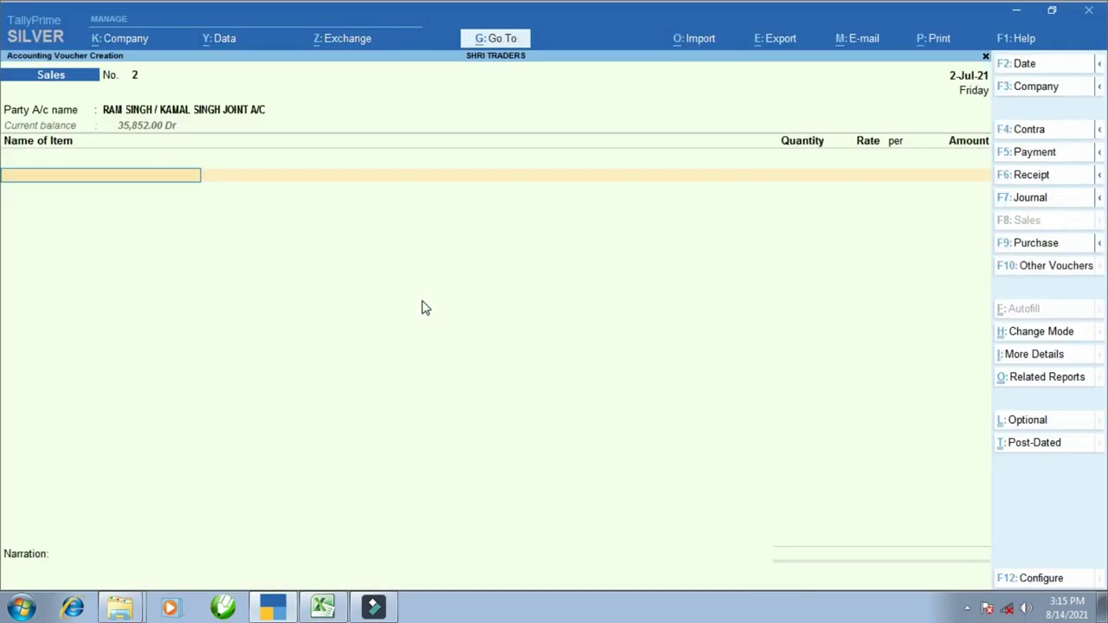
key(Return)
key(alt+Tab)
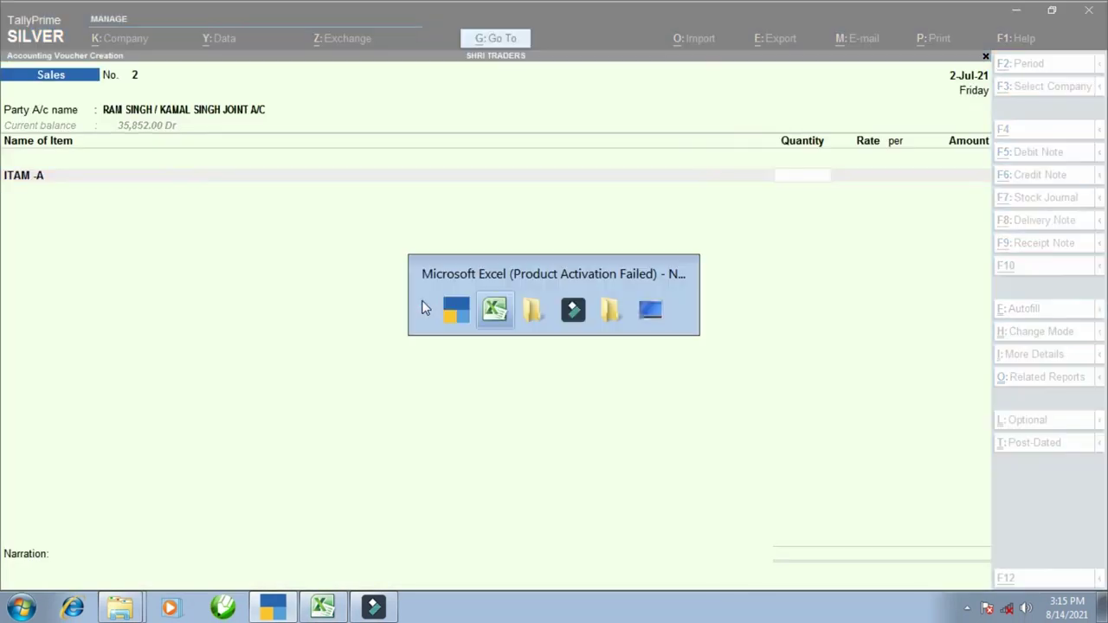
- Set quantity 2 and amount 15,264, then save sales voucher No. 2
key(alt+Tab)
text(1)
key(Return)
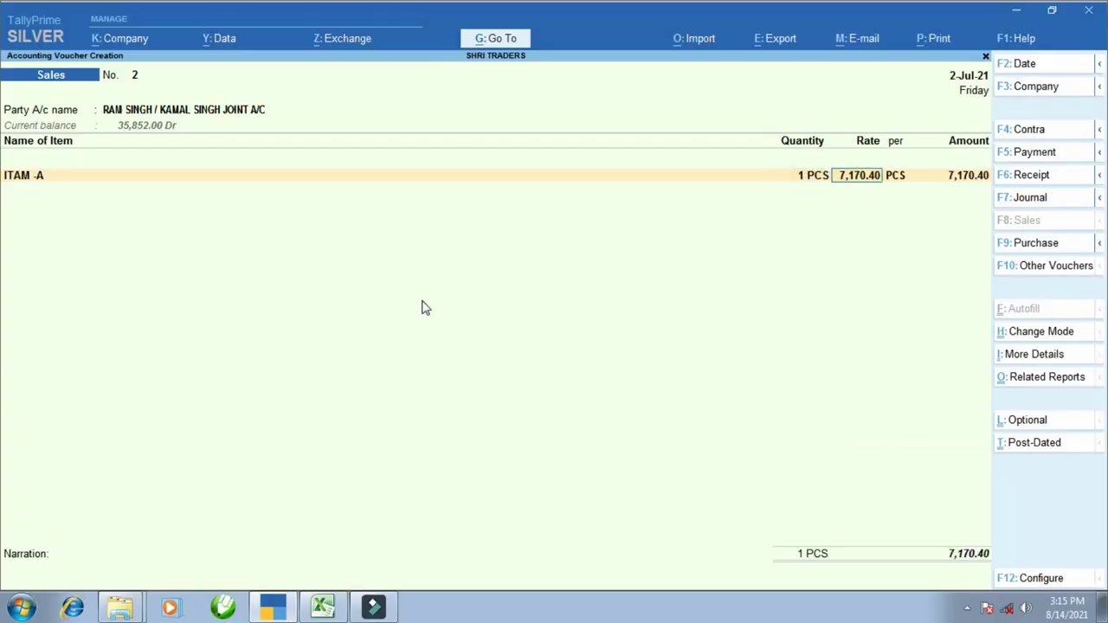
key(alt+Tab)
key(alt+Tab)
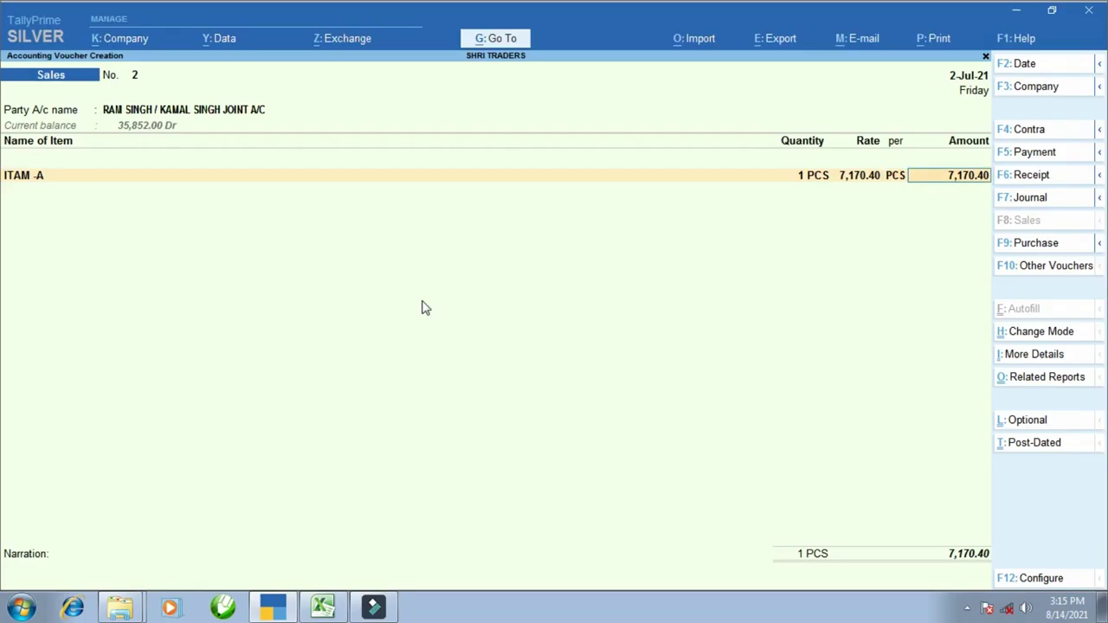
key(BackSpace)
key(BackSpace)
text(2)
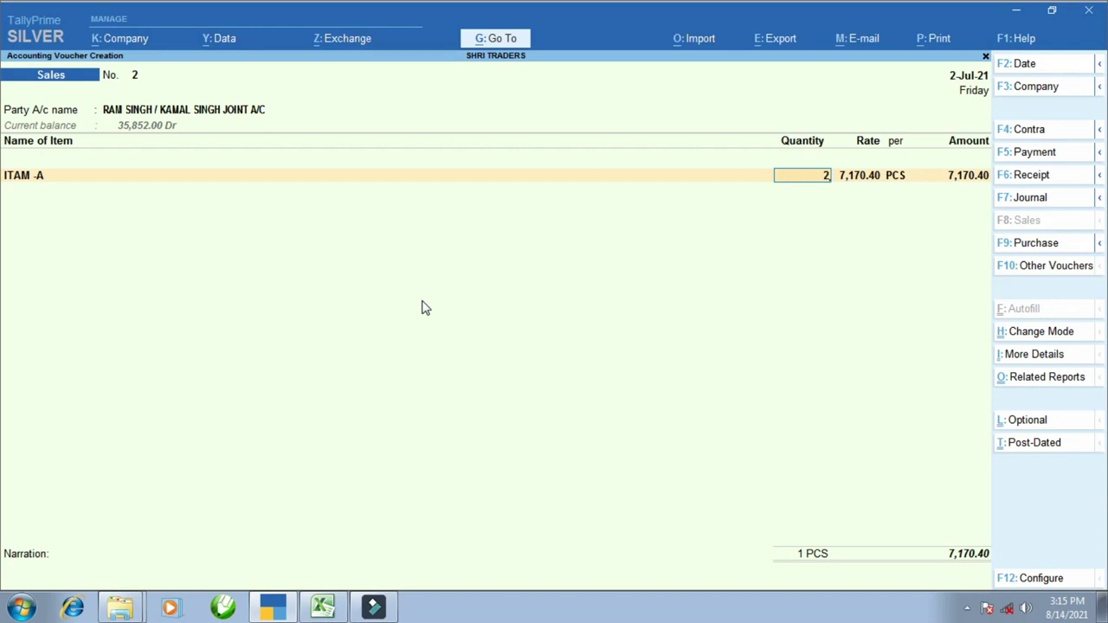
key(Return)
key(Return)
key(Return)
text(15264)
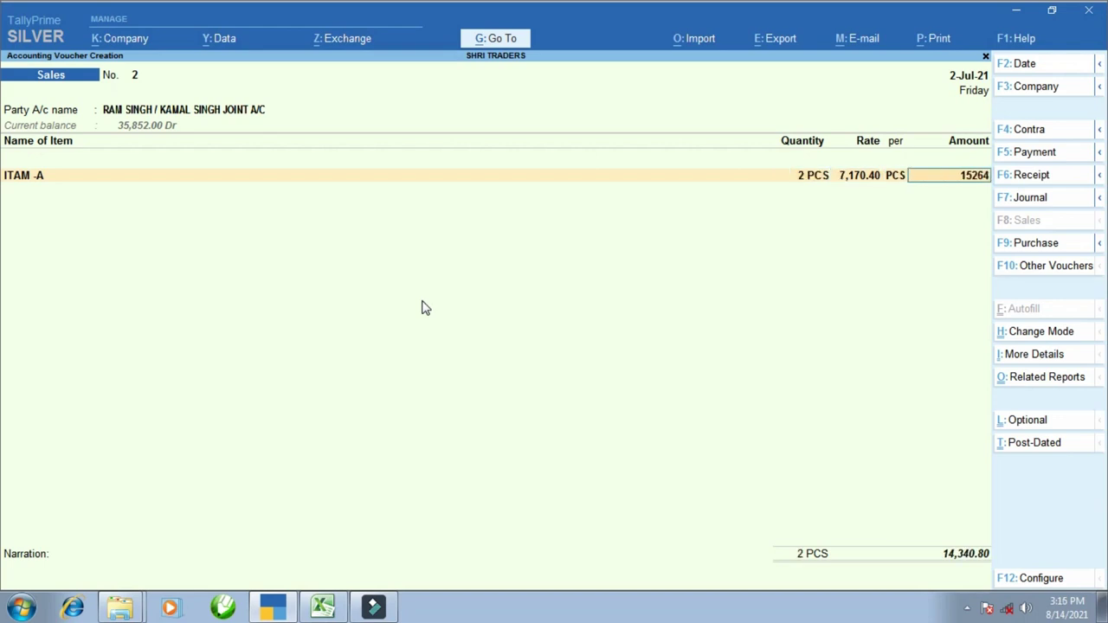
key(Return)
key(Return)
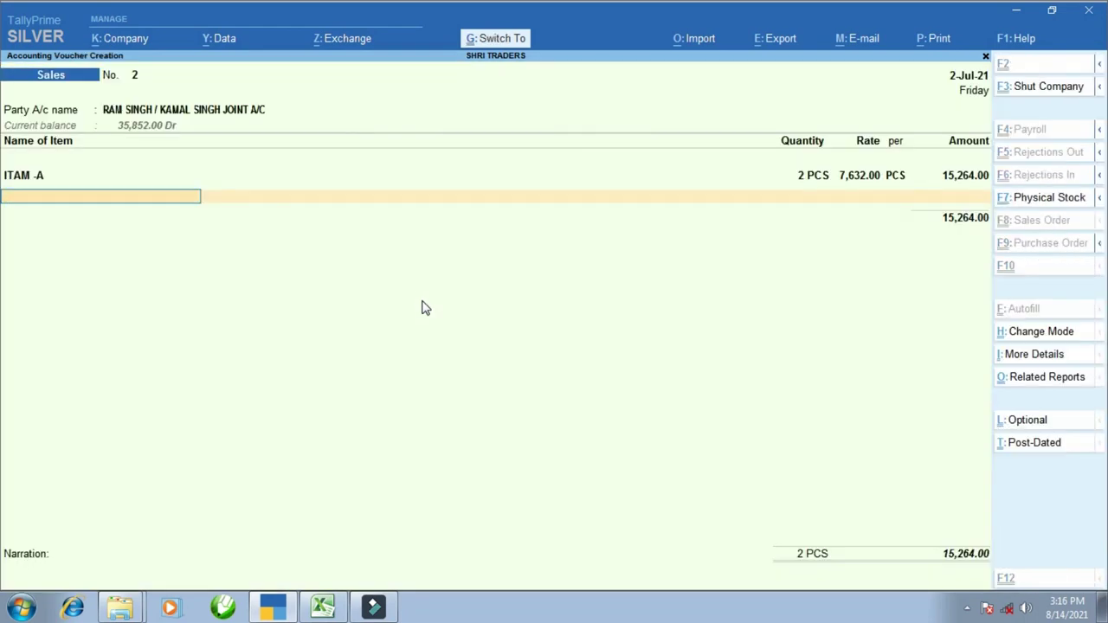
key(Return)
key(Return)
key(alt+Tab)
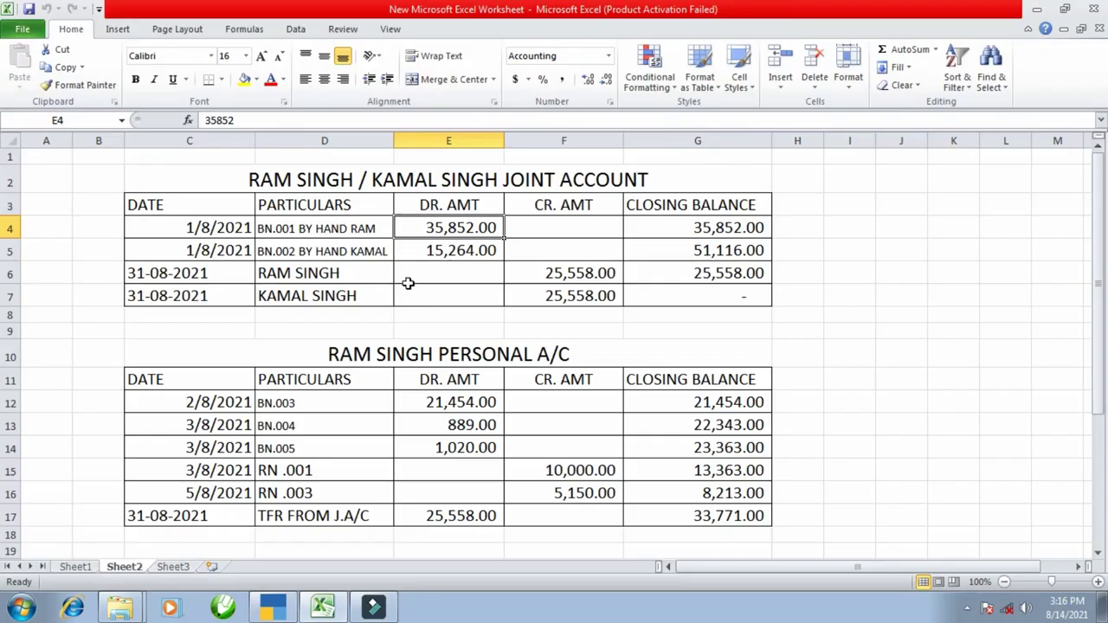
click(467, 250)
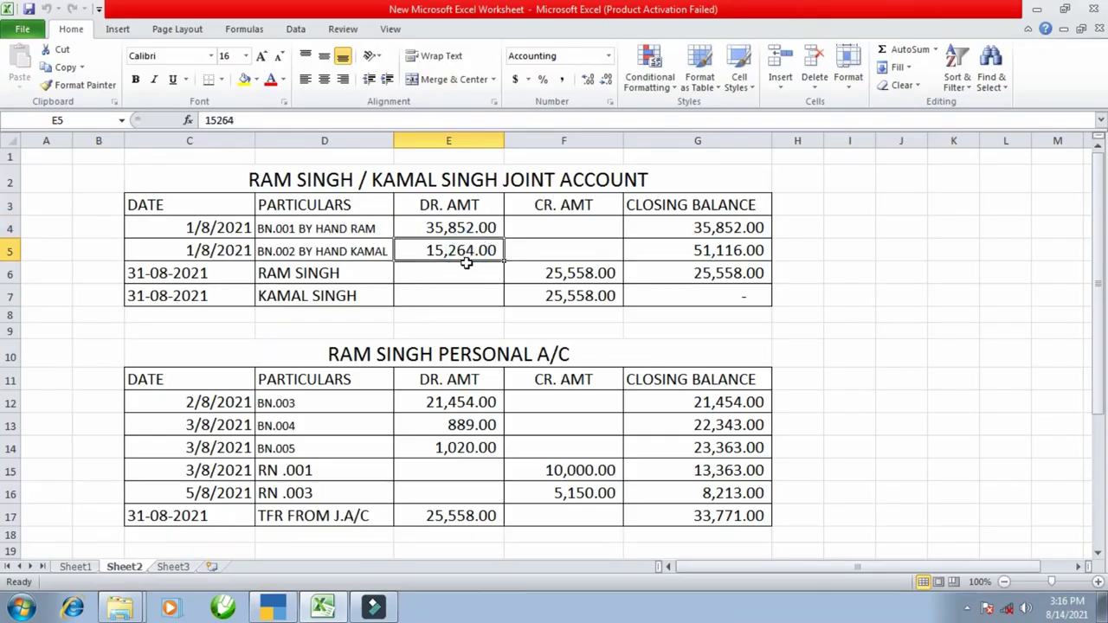
scroll(353, 331, down, 2)
click(321, 270)
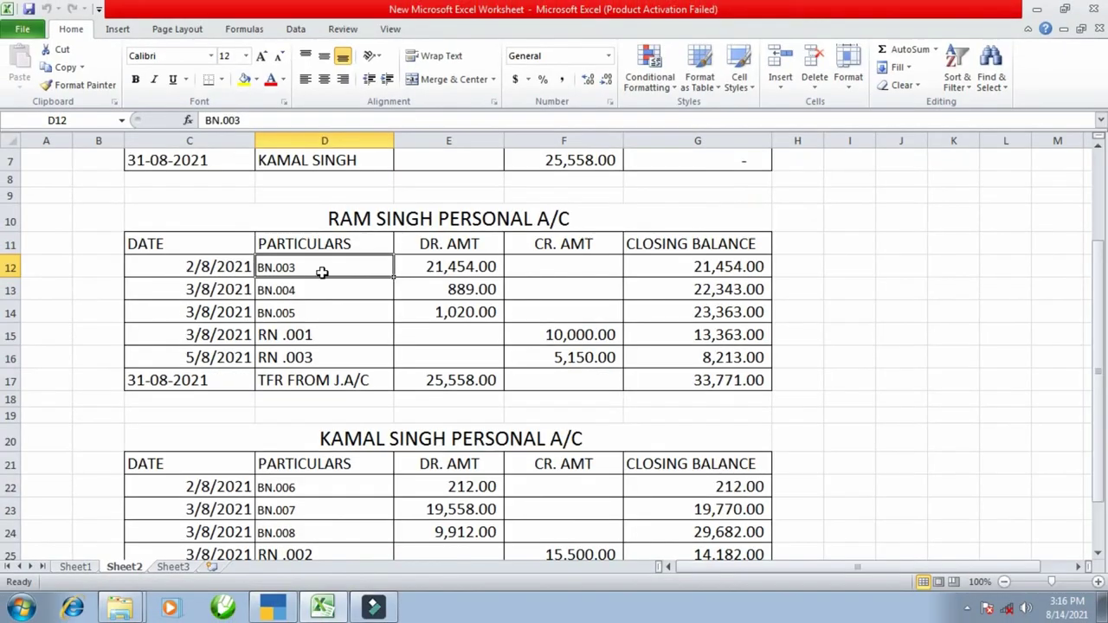
key(alt+Tab)
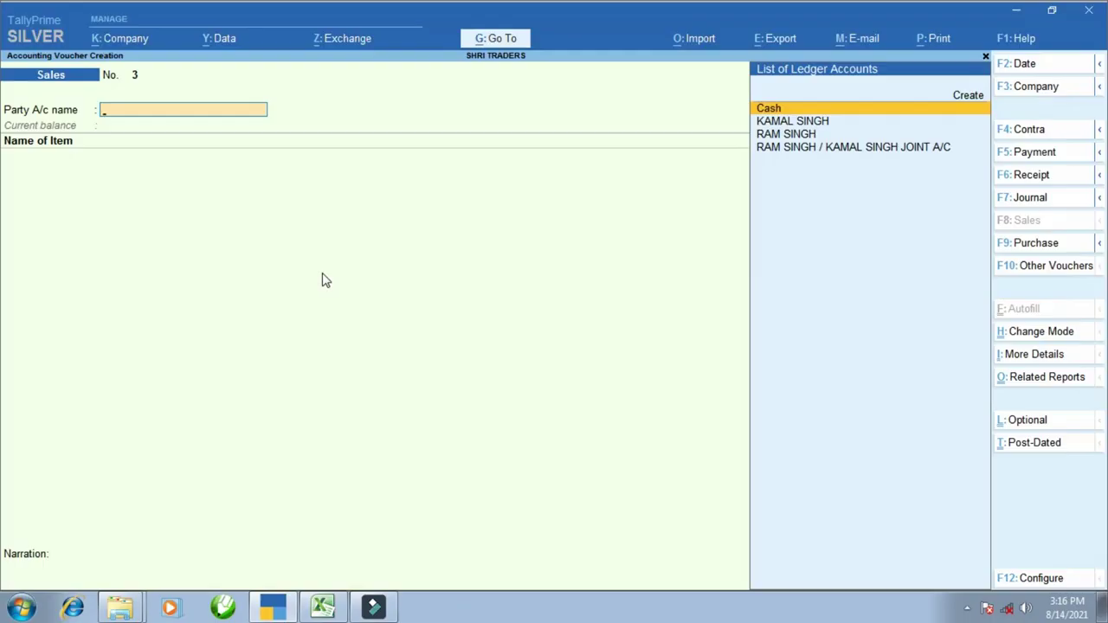
key(F2)
key(Return)
key(Down)
key(Down)
key(Return)
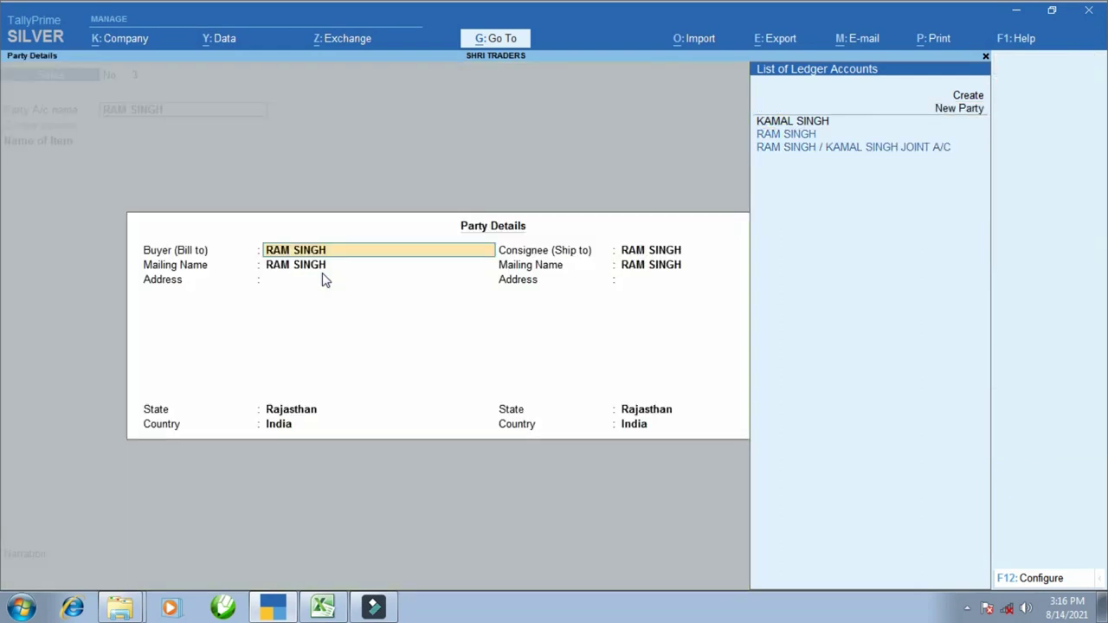
key(ctrl+a)
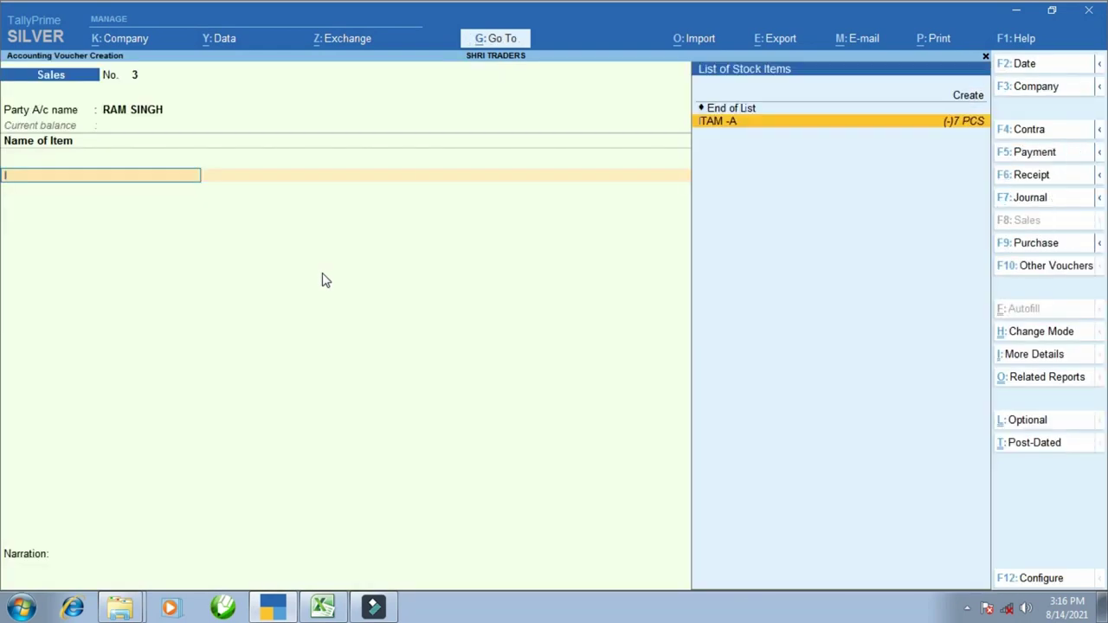
key(Return)
key(alt+Tab)
- Enter quantity 1 with amount 21,454 and save sales voucher No. 3
key(alt+Tab)
text(1)
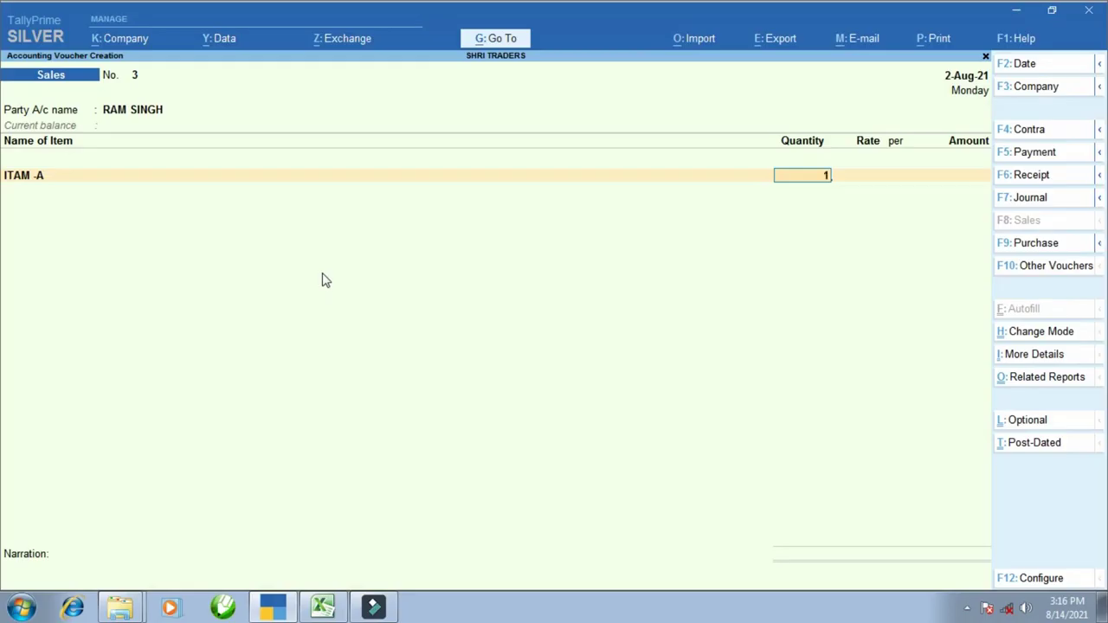
key(Return)
key(alt+Tab)
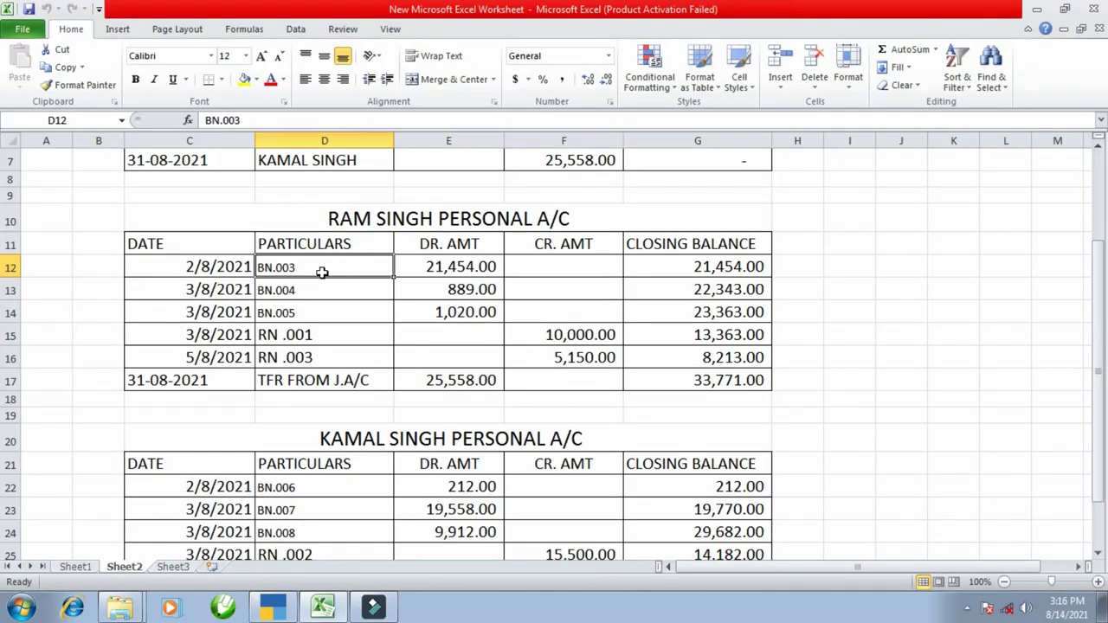
key(alt+Tab)
key(Return)
text(21454)
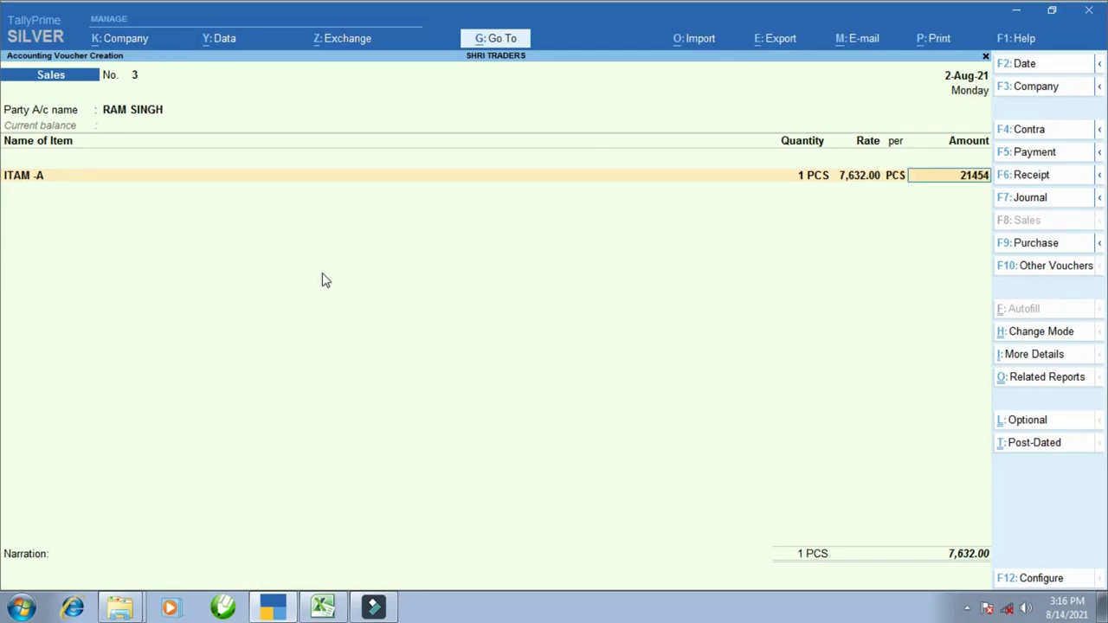
key(Return)
key(Return)
key(Return)
key(ctrl+a)
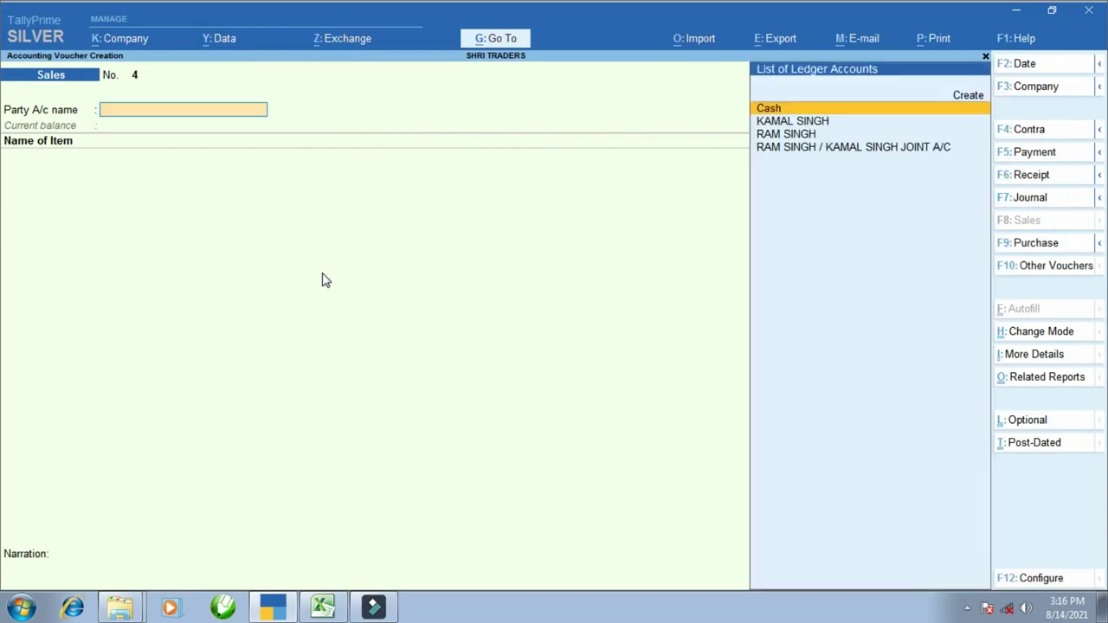
key(alt+Tab)
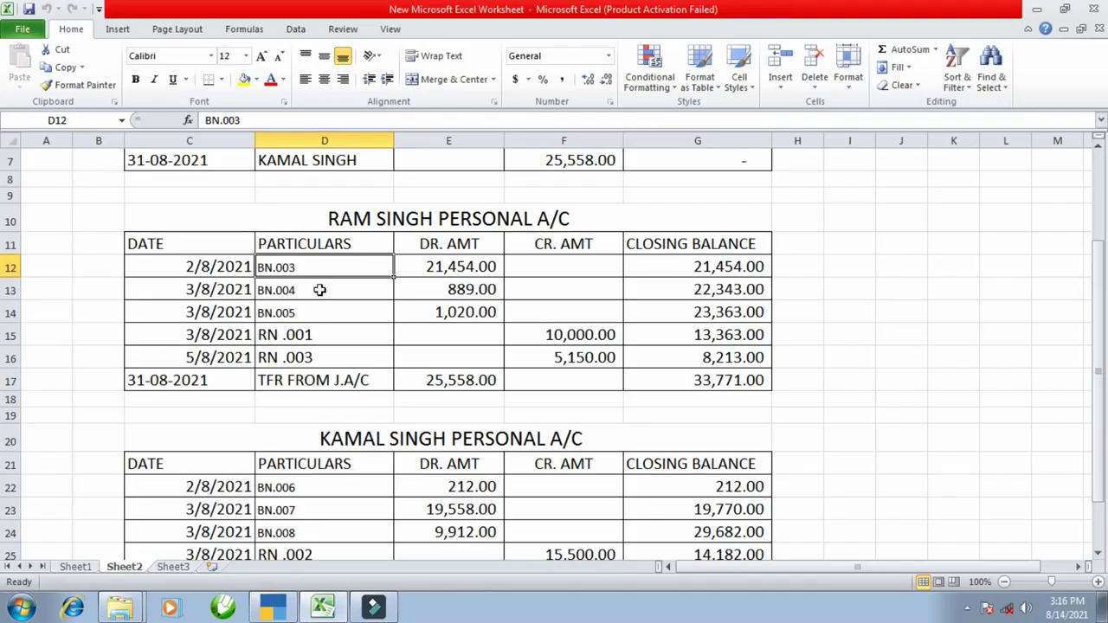
click(319, 290)
key(alt+Tab)
key(F2)
key(Return)
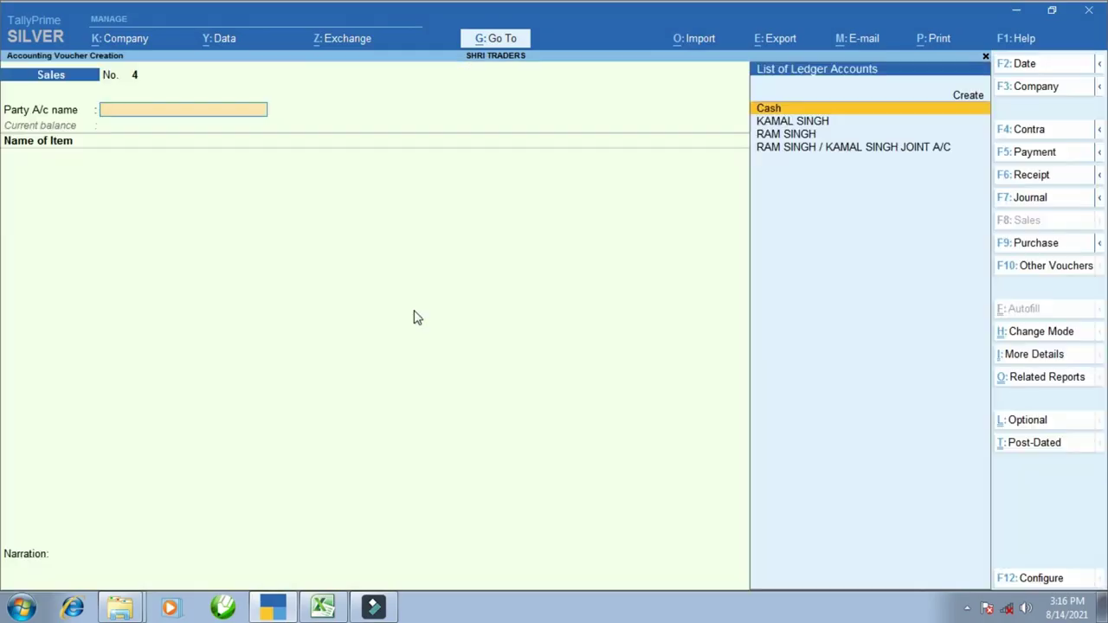
text(RAM)
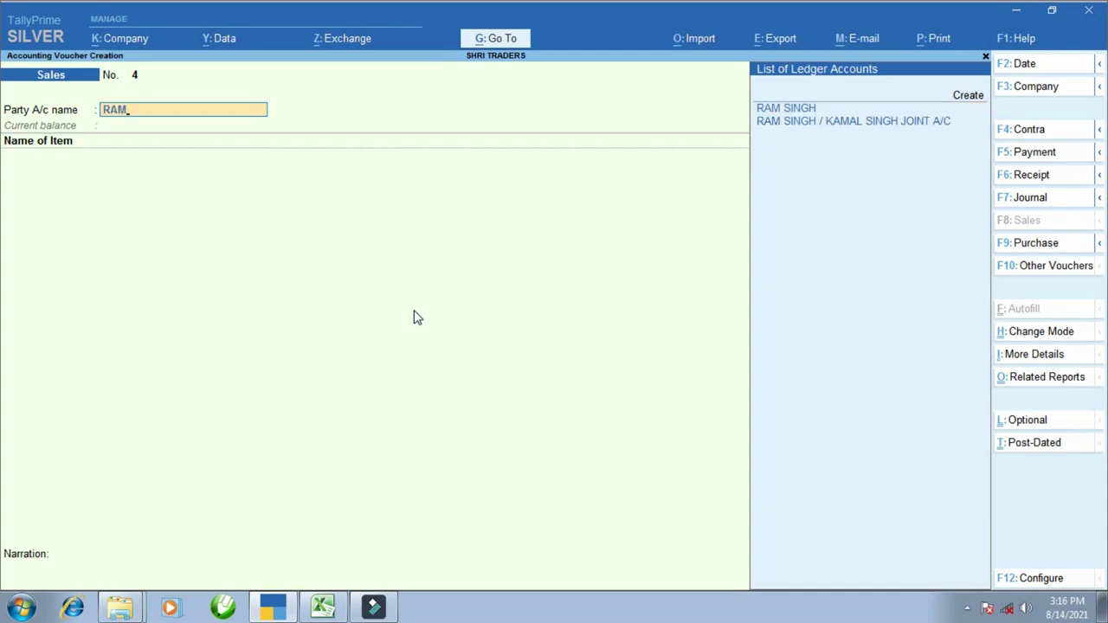
key(Return)
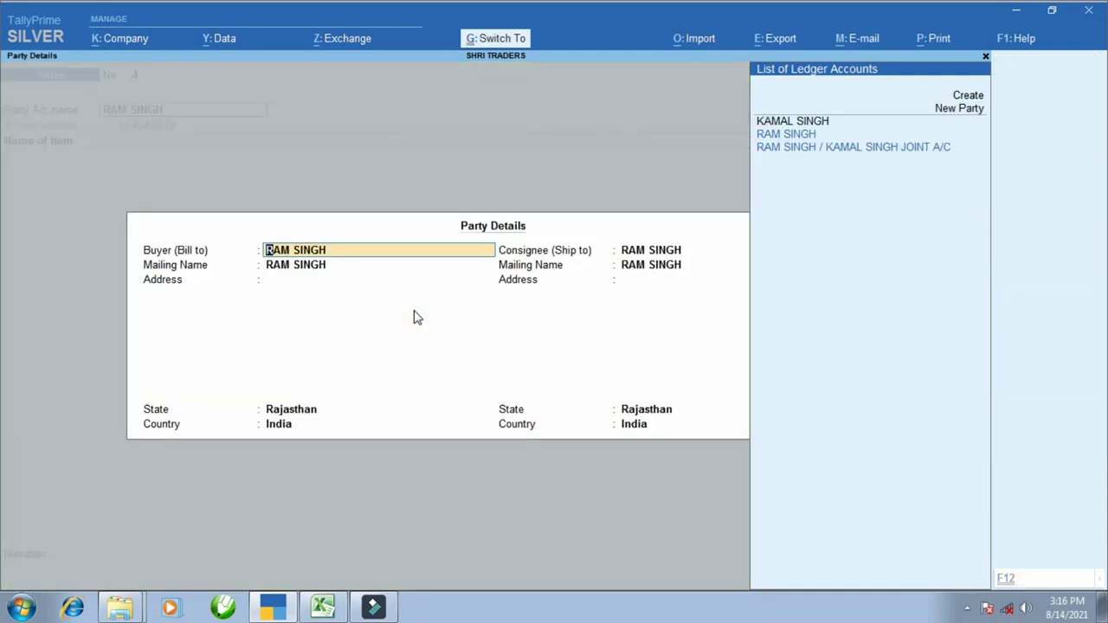
key(ctrl+a)
- Bill 1 PCS of ITAM -A at 889.00, allocated to SALE
key(Return)
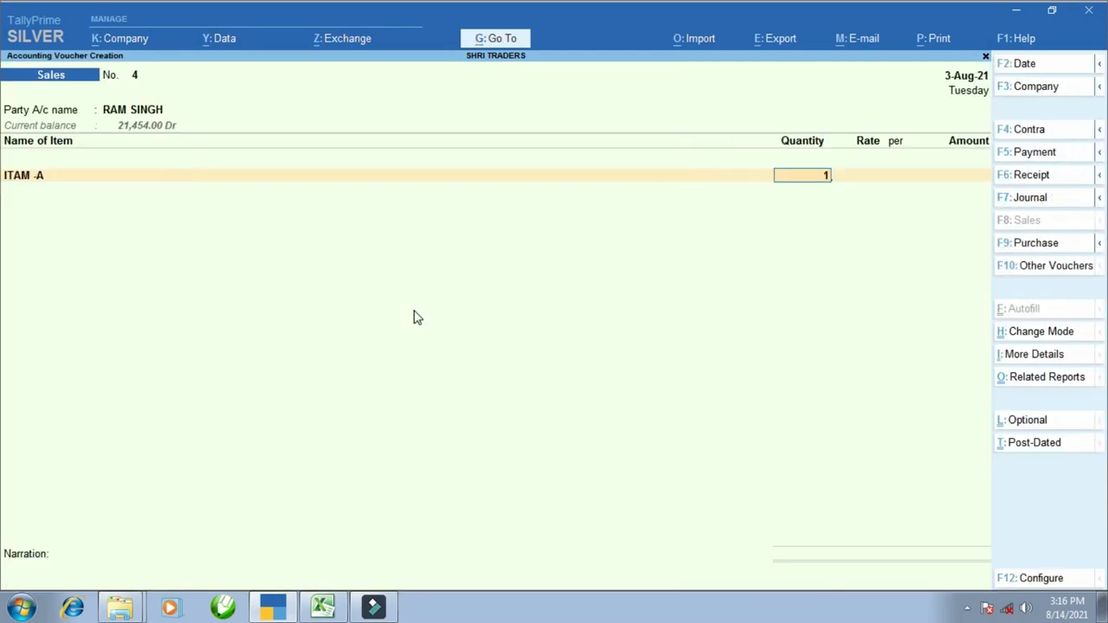
key(Return)
key(Return)
key(alt+Tab)
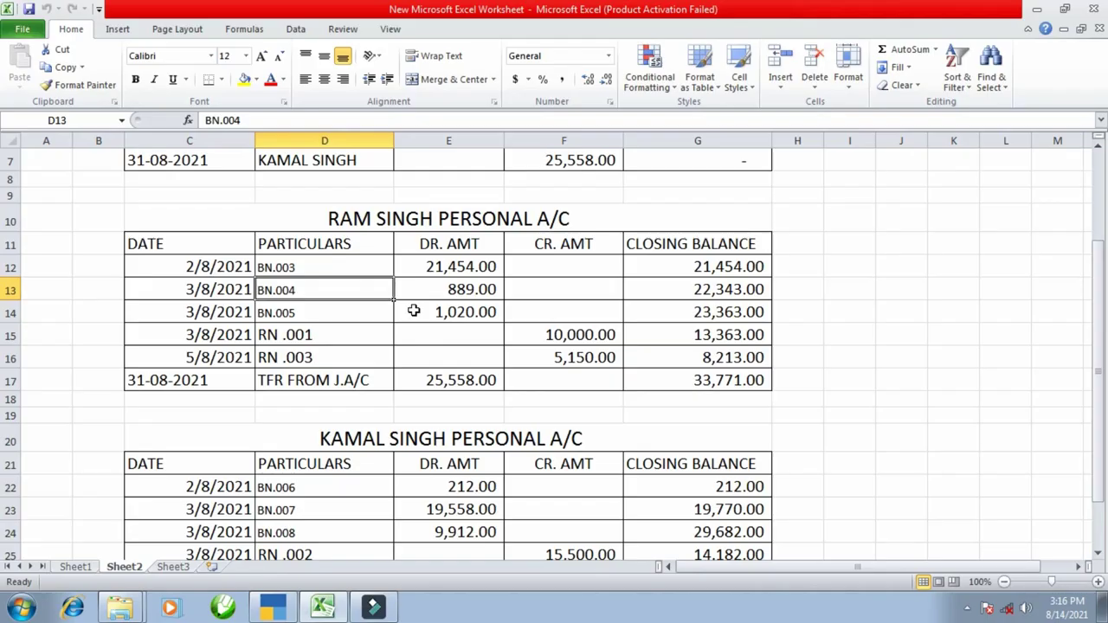
key(alt+Tab)
text(889)
key(Return)
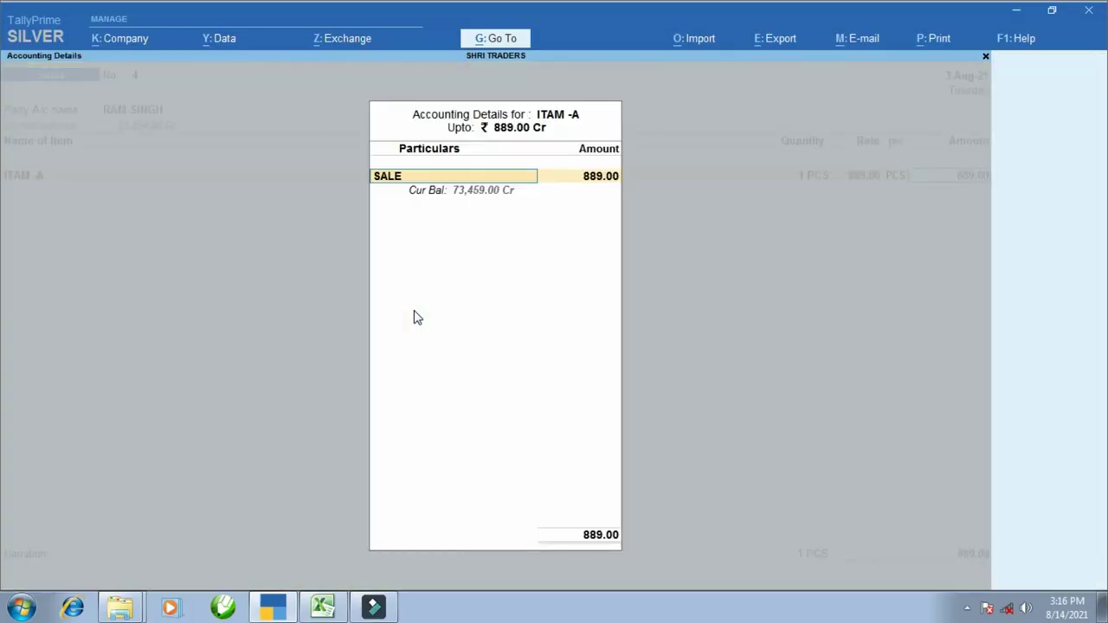
key(Return)
- Save voucher 4, then check bill BN.005 in the first partner's Excel account
key(ctrl+a)
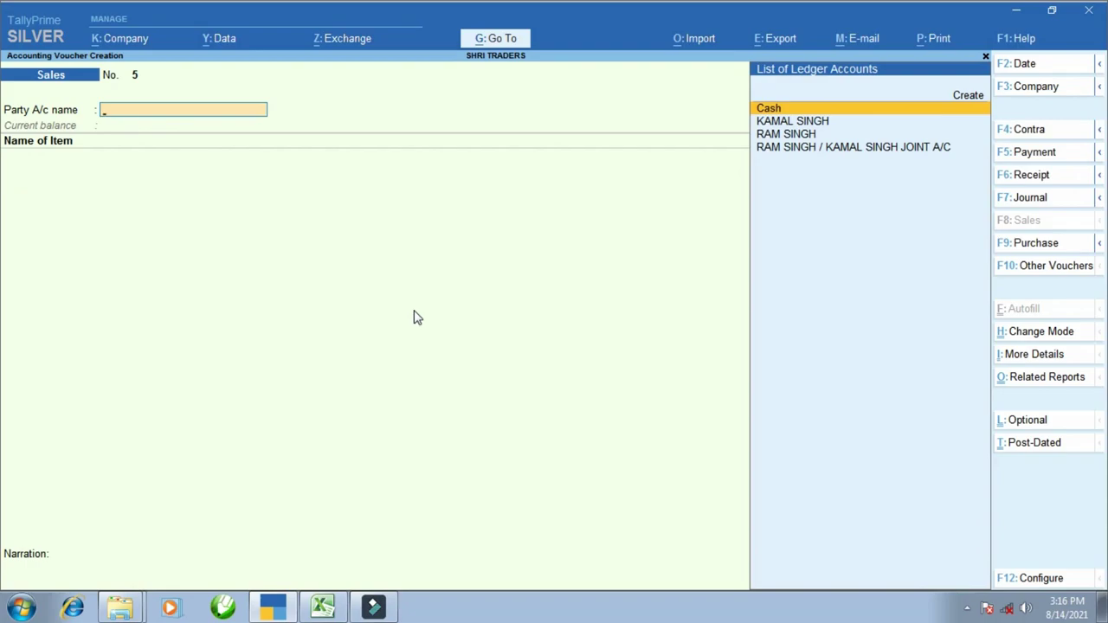
key(alt+Tab)
scroll(384, 320, down, 2)
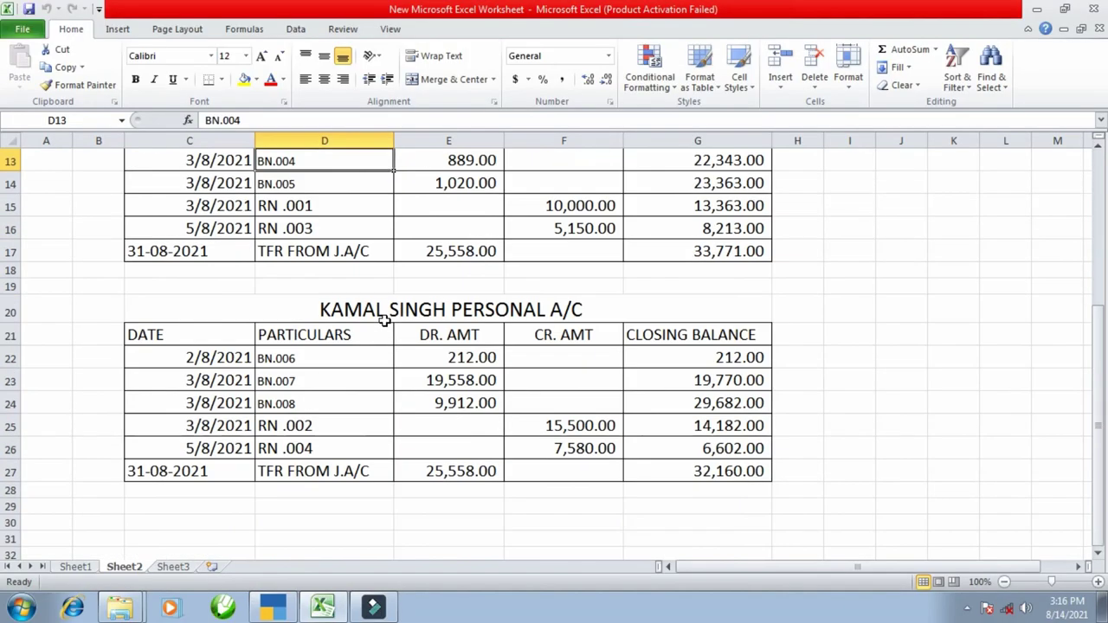
scroll(348, 381, up, 1)
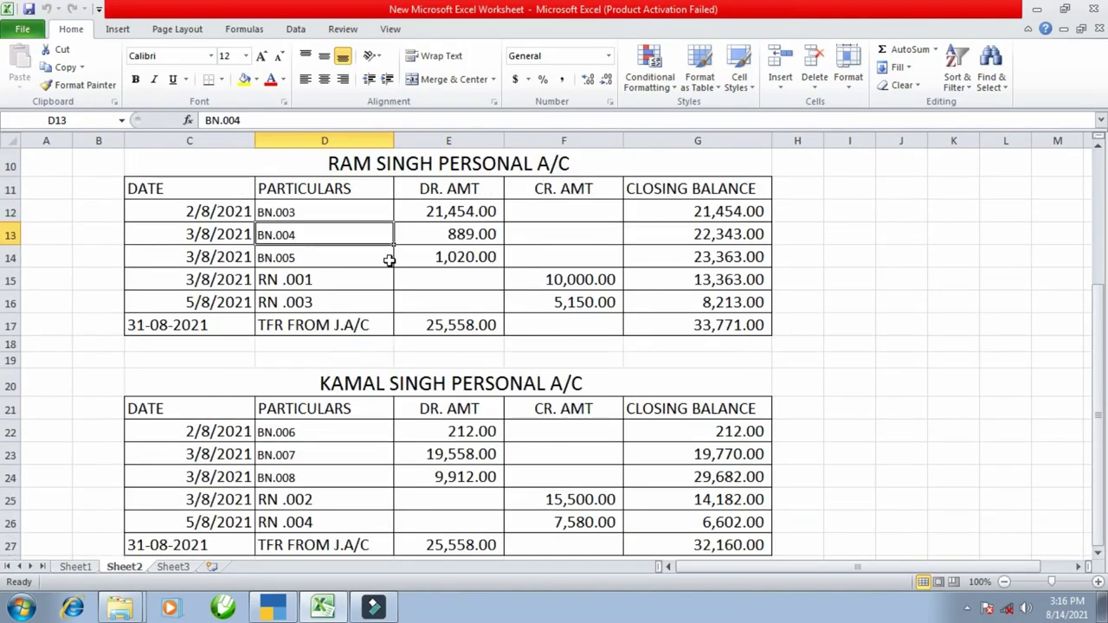
click(339, 257)
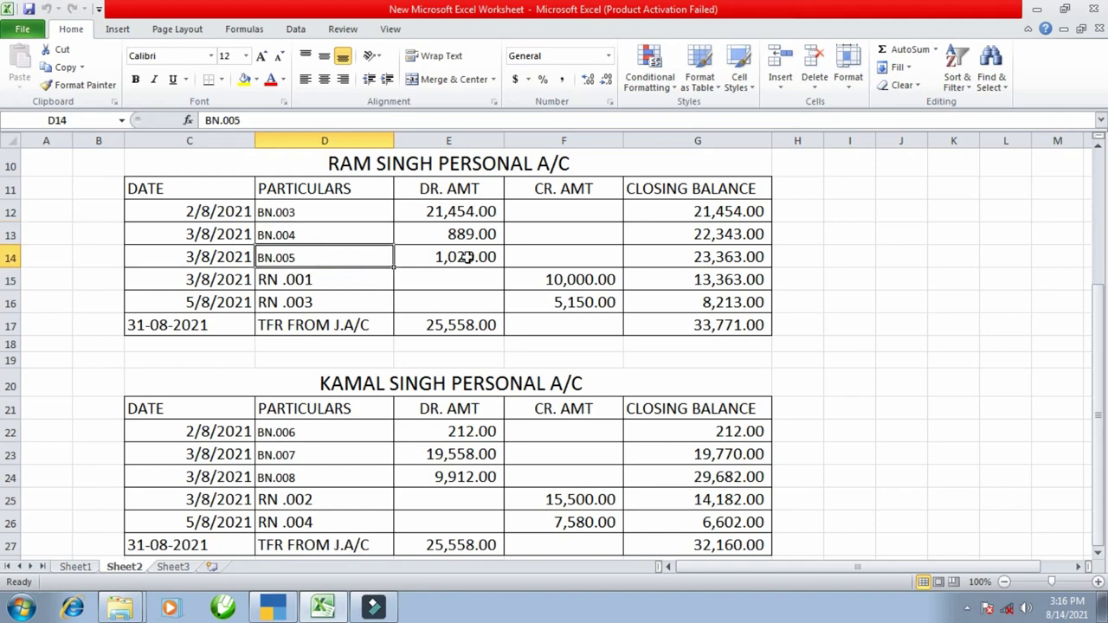
key(alt+Tab)
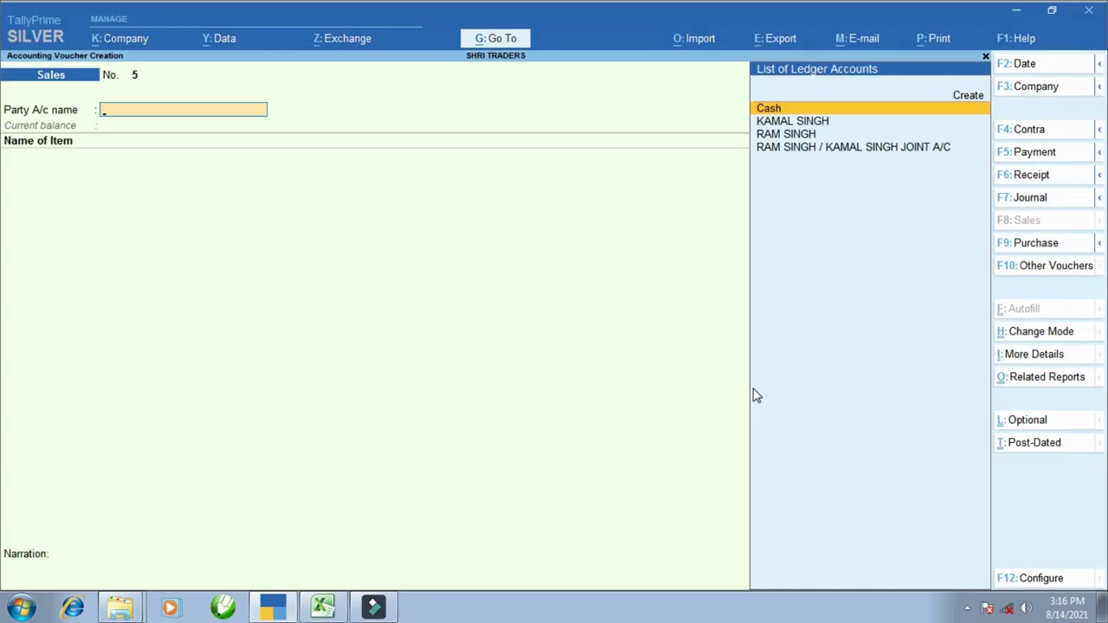
- Keep the voucher date, bill the first partner, and enter one piece of ITAM -A
key(F2)
key(Return)
key(Down)
key(Down)
key(Return)
key(ctrl+a)
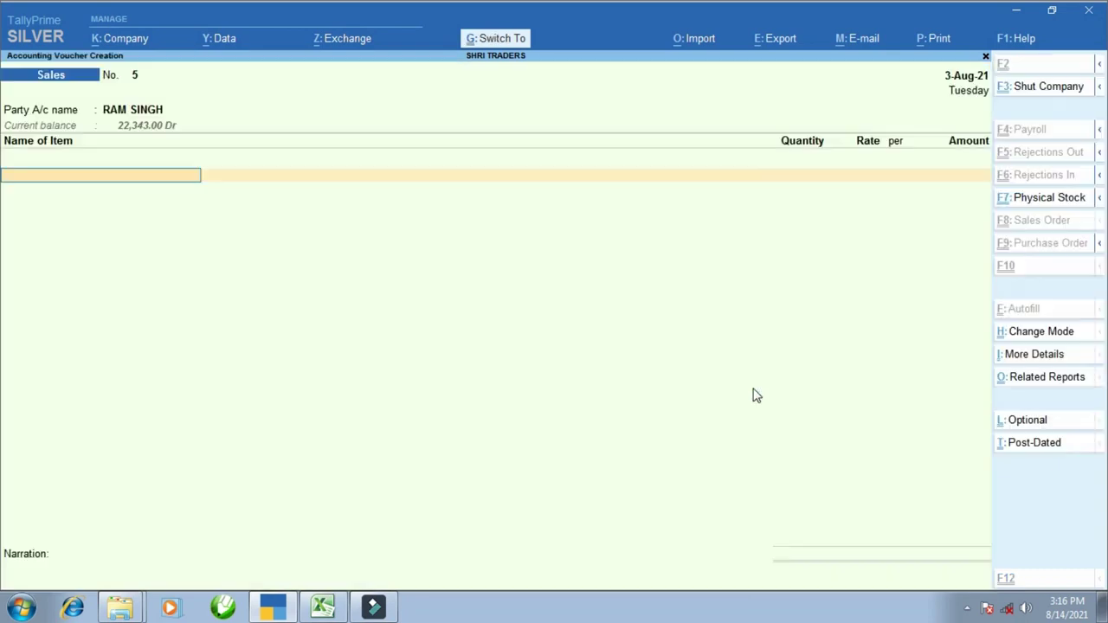
text(I)
key(Return)
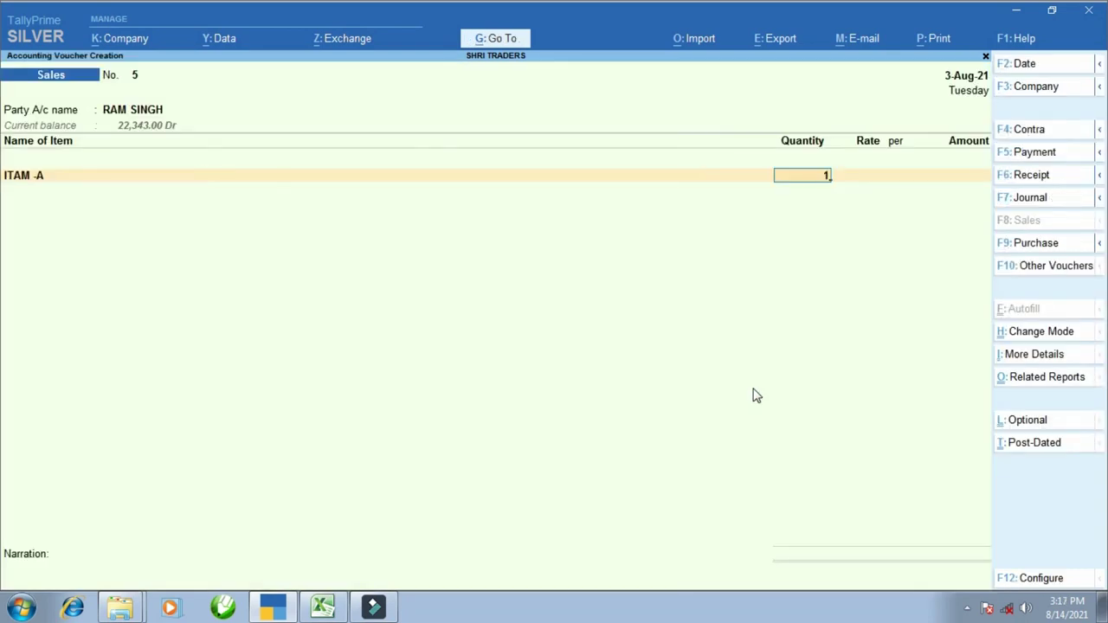
text(1)
key(Return)
key(Return)
key(Return)
- Enter the 1,020 amount from Excel and save sales voucher 5
key(alt+Tab)
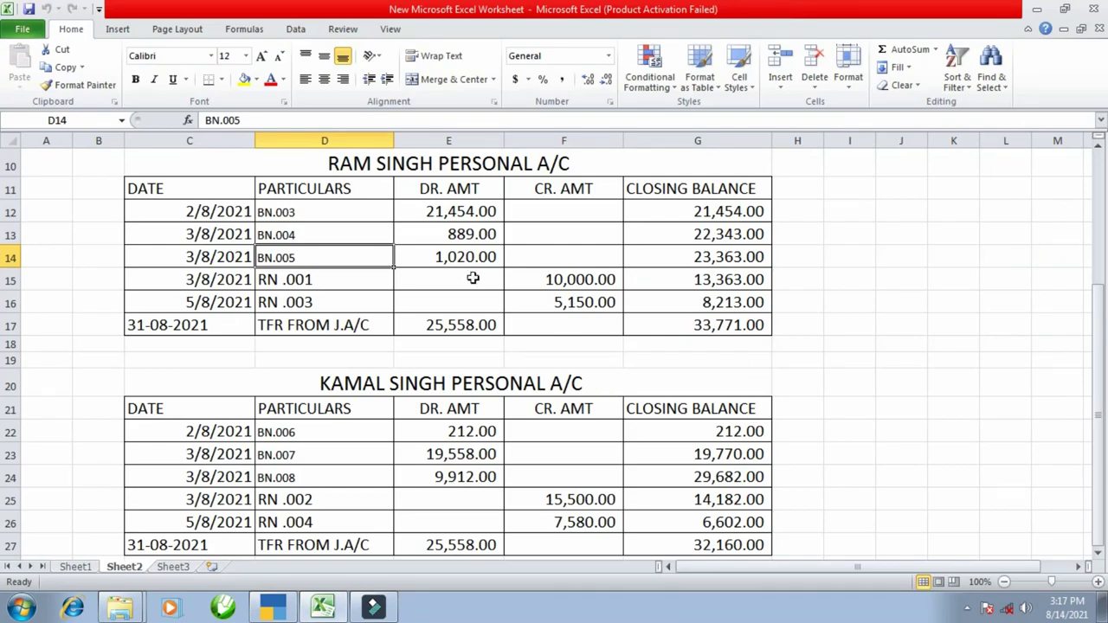
click(461, 257)
key(alt+Tab)
text(1020)
key(Return)
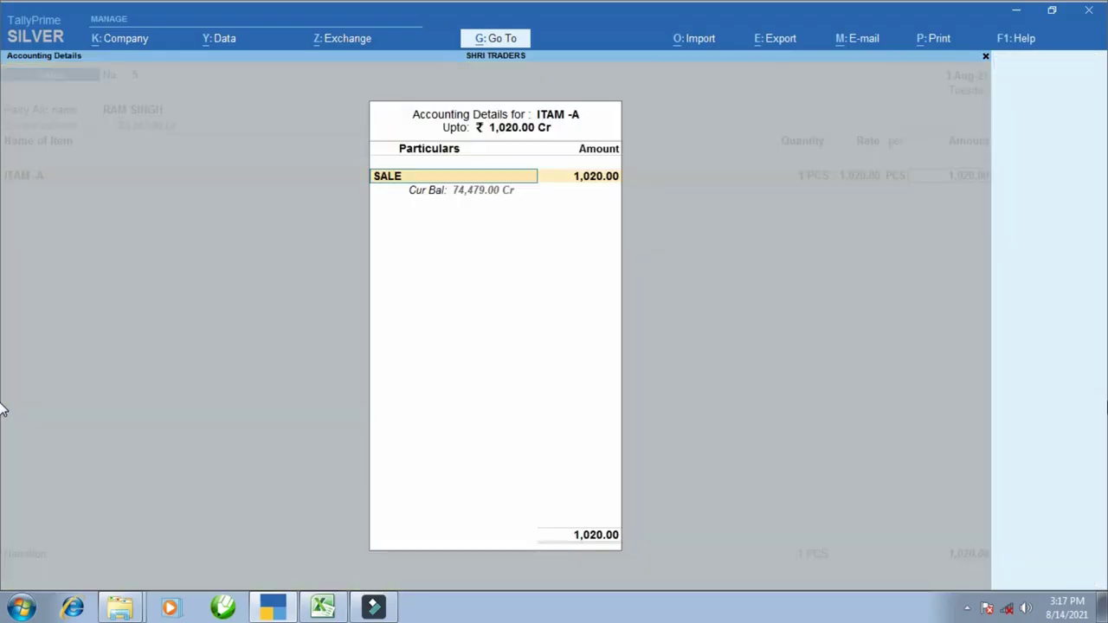
key(Return)
key(ctrl+a)
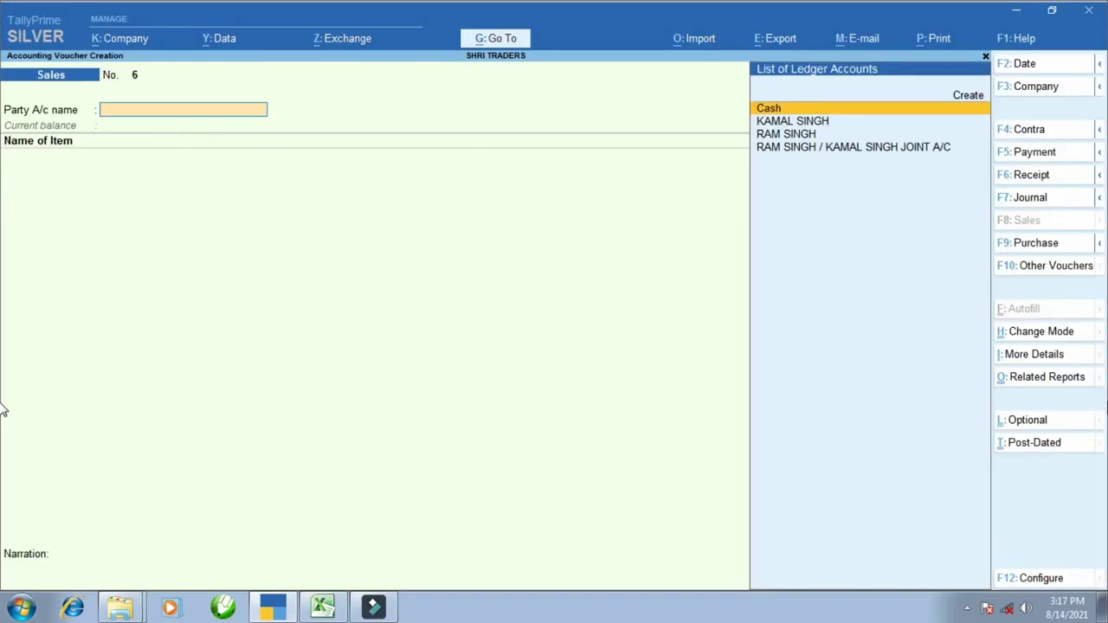
- Keep the earlier voucher date and select the second partner as the party
key(alt+Tab)
scroll(247, 507, down, 3)
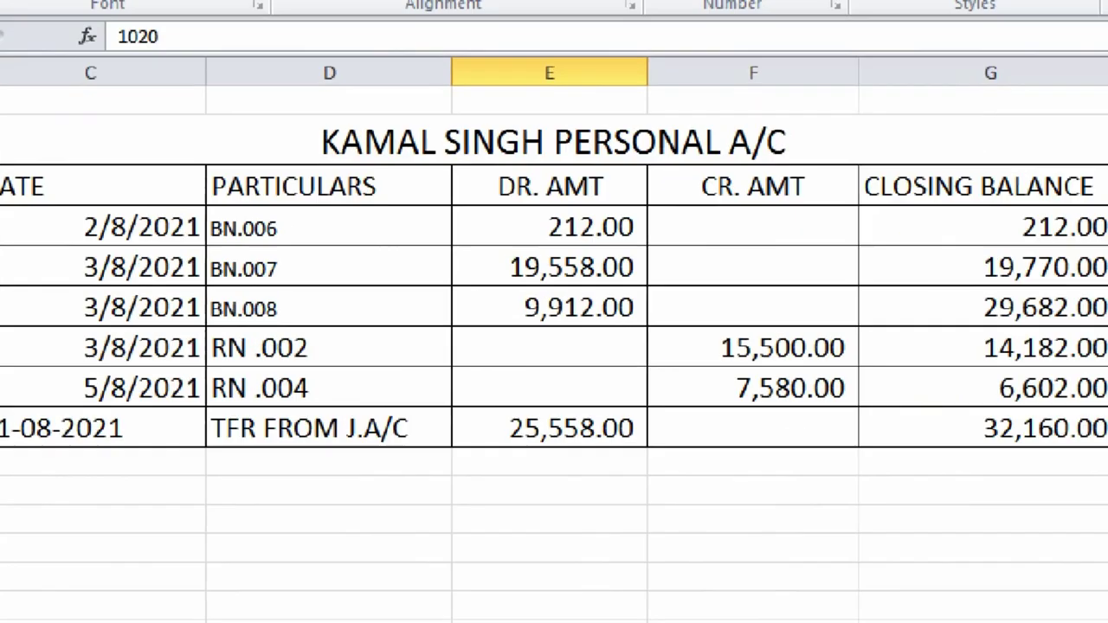
key(alt+Tab)
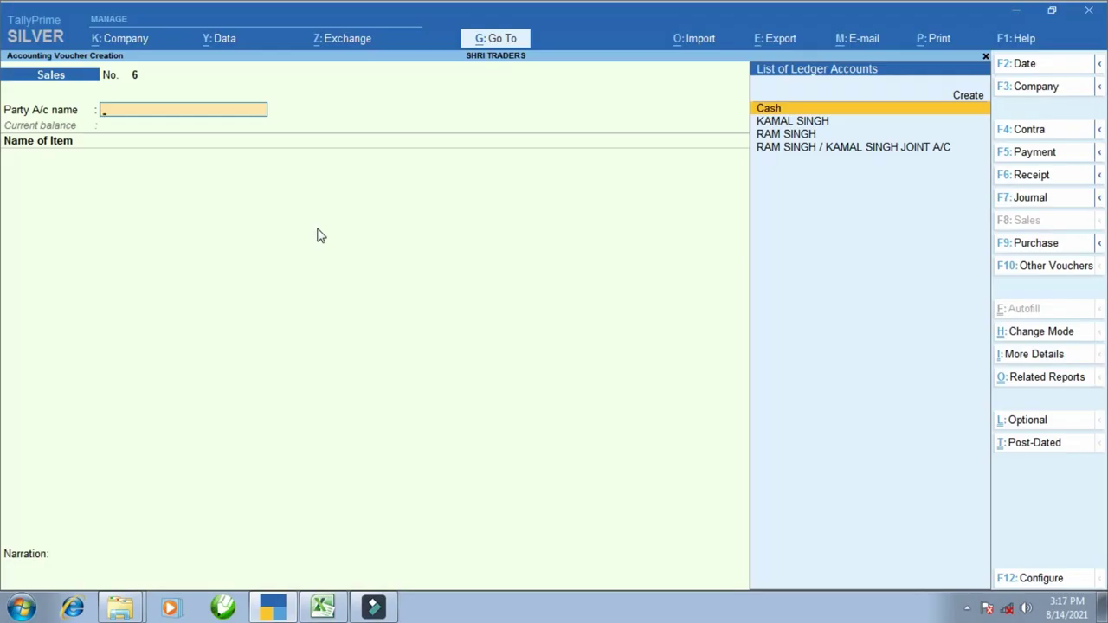
key(F2)
key(Return)
key(Down)
key(Down)
key(Up)
key(Return)
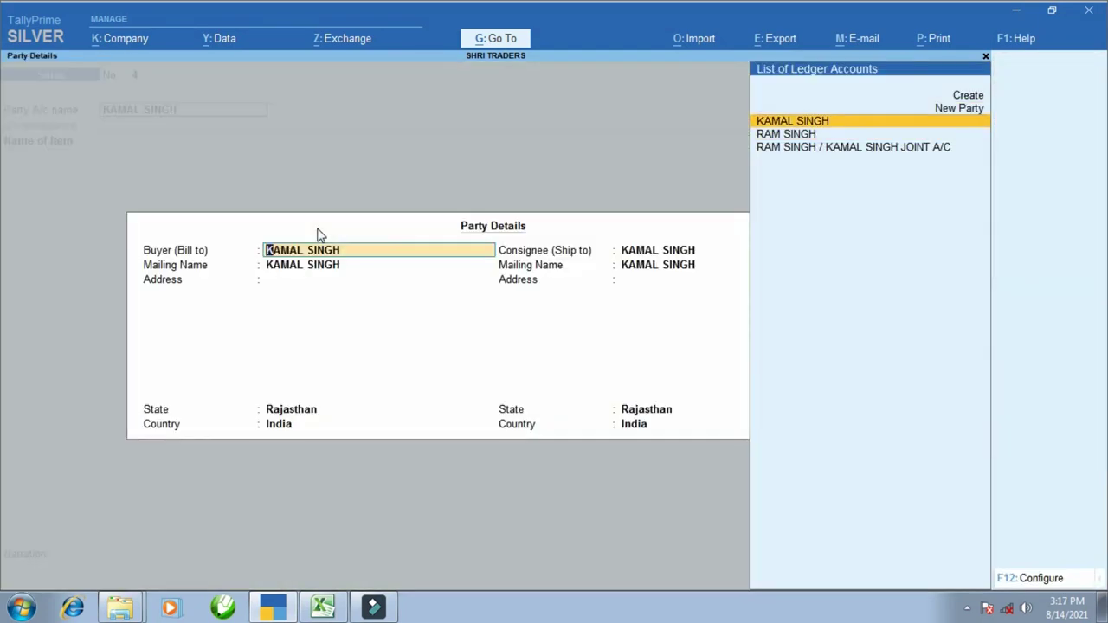
key(Return)
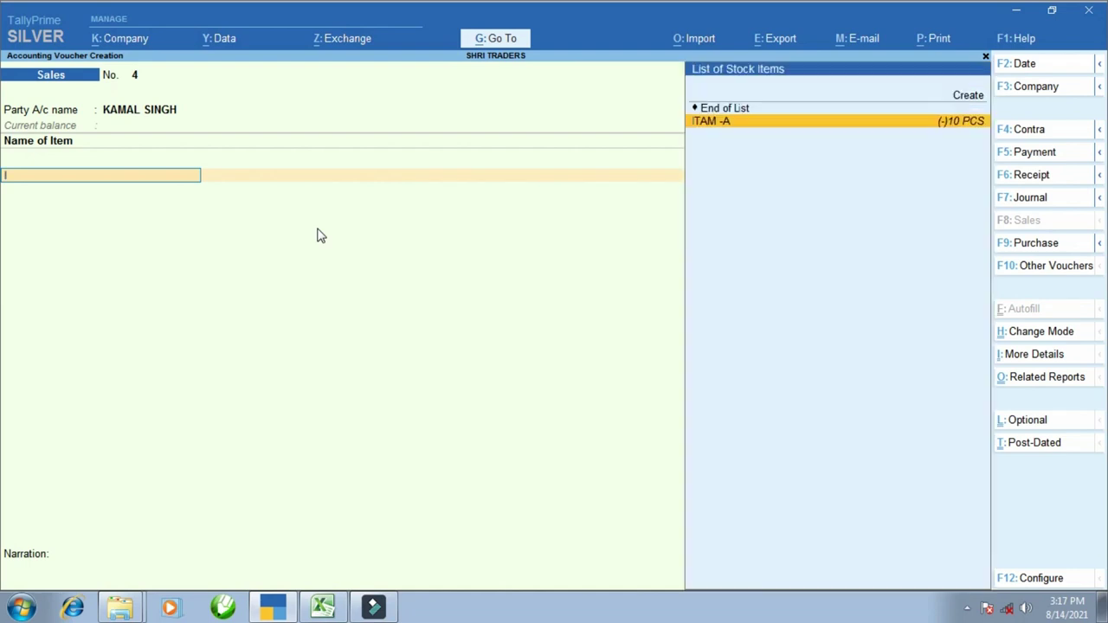
- Bill one piece of ITAM -A at 212 and save the voucher
key(Return)
text(1)
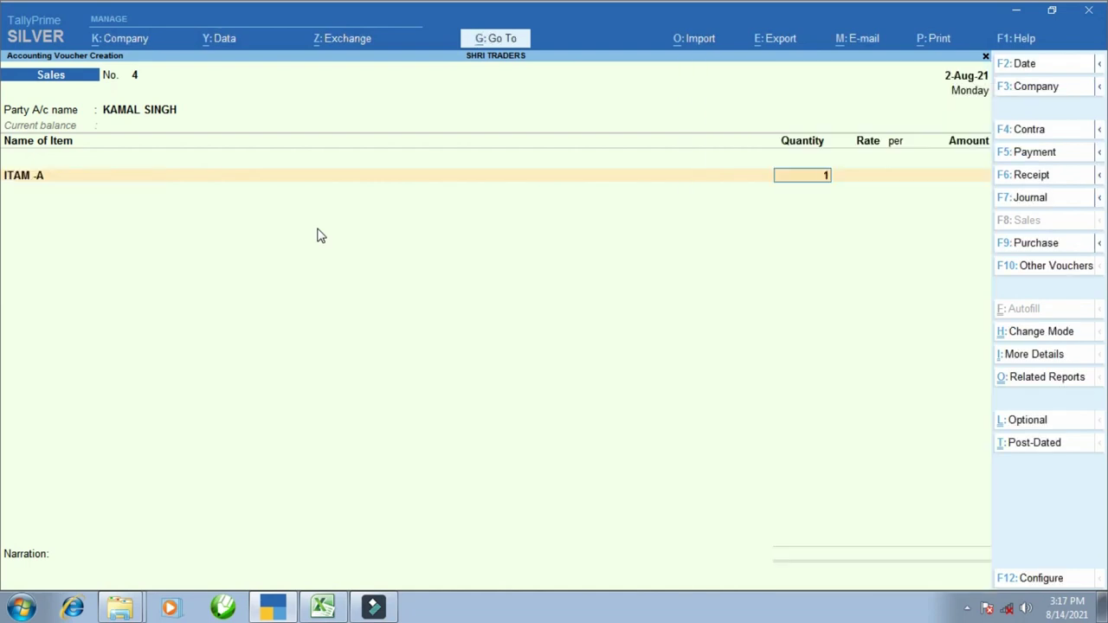
key(Return)
key(Return)
key(Return)
key(alt+Tab)
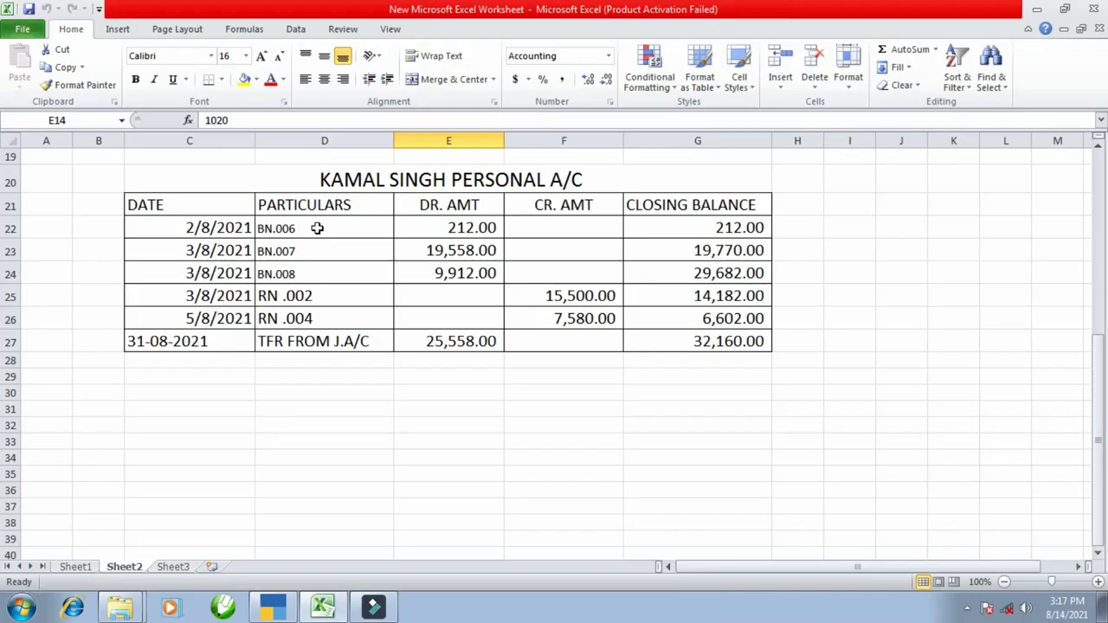
key(alt+Tab)
text(212)
key(Return)
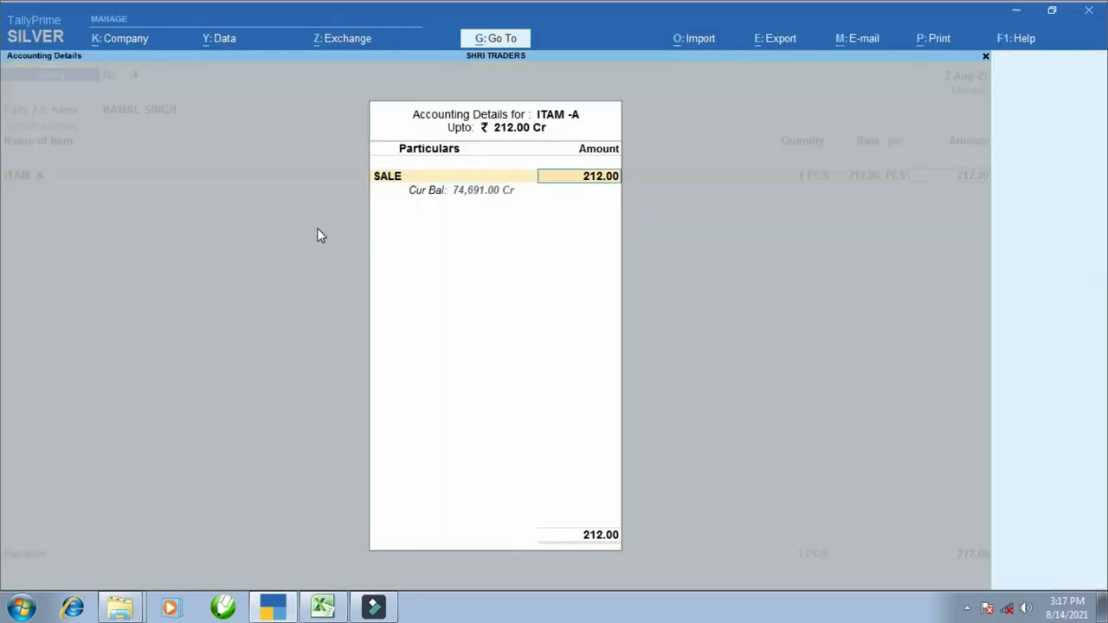
key(Return)
key(ctrl+a)
- Check bill BN.007 in Excel and confirm the date for the next voucher
key(alt+Tab)
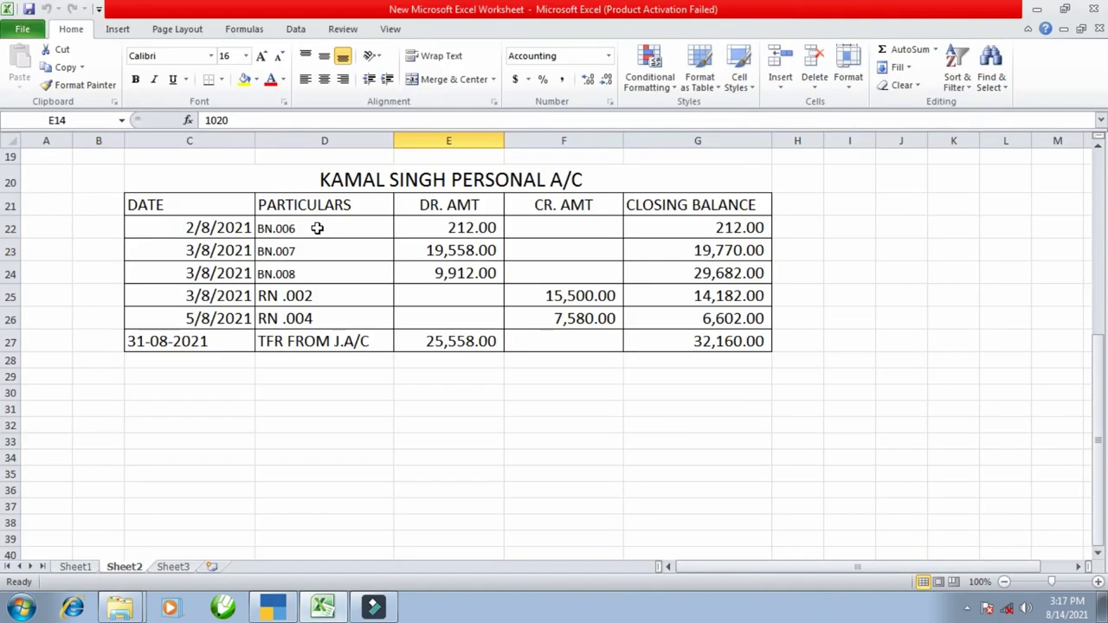
key(alt+Tab)
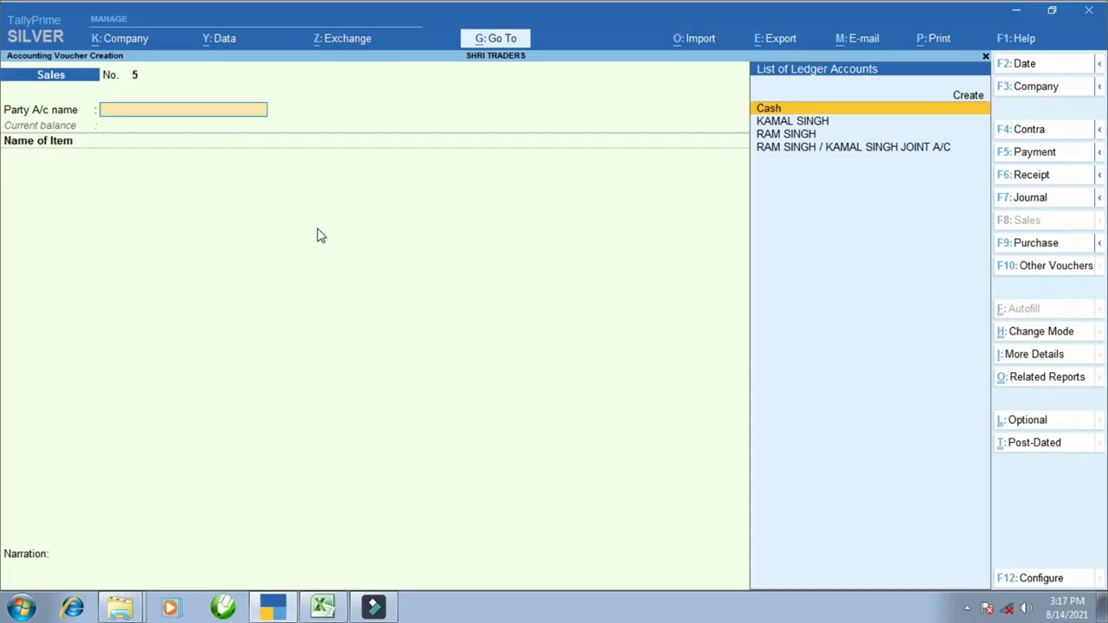
key(alt+Tab)
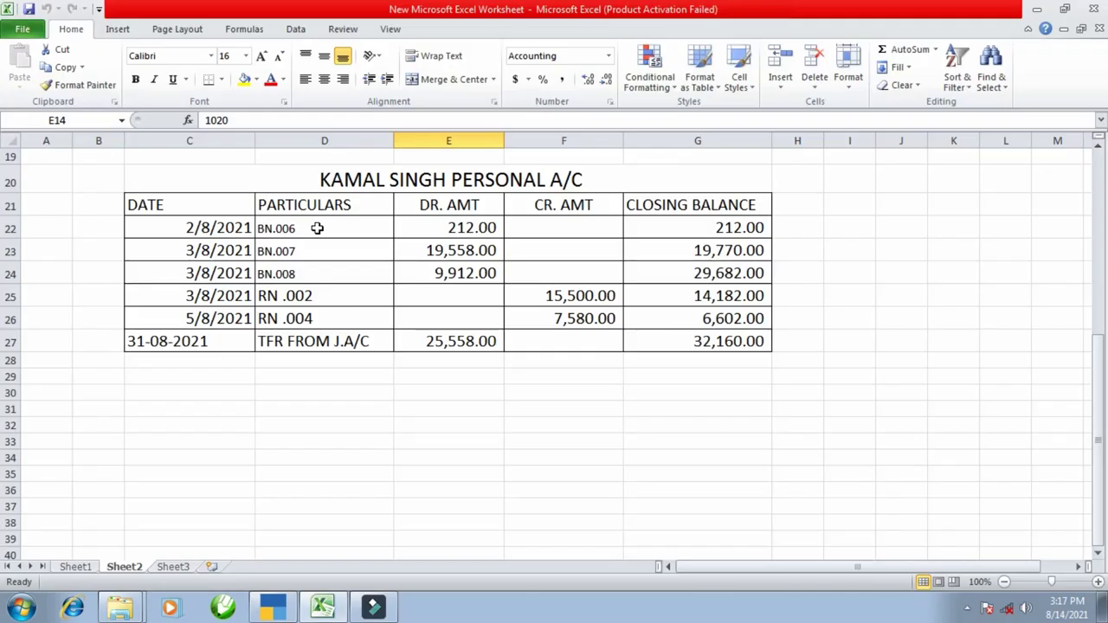
click(309, 250)
key(alt+Tab)
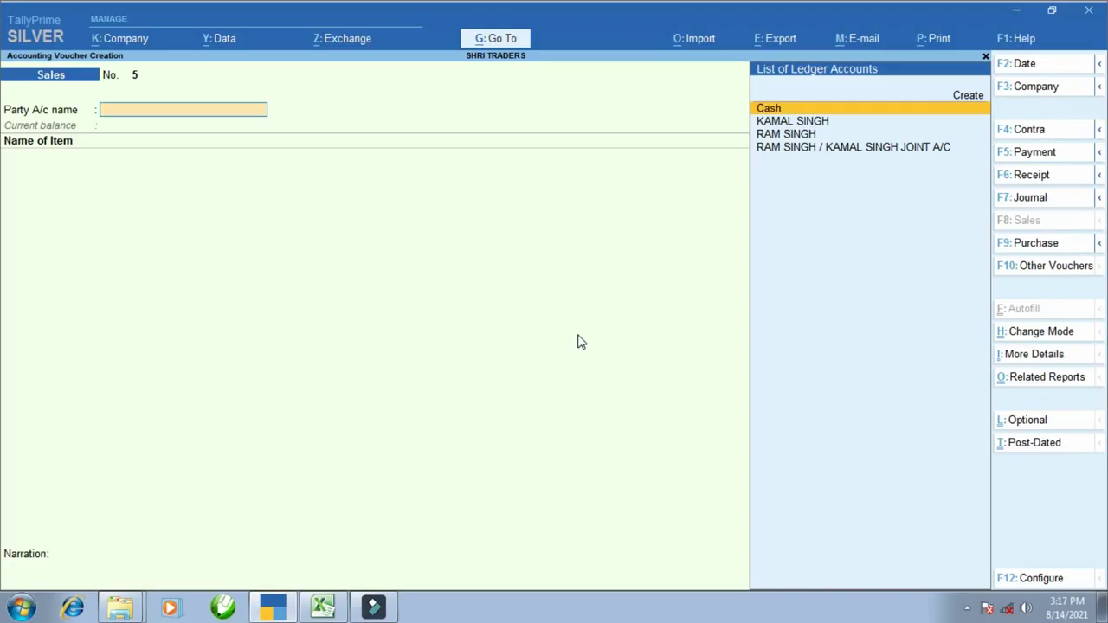
key(F2)
key(Return)
- Bill the second partner one ITAM -A at 19,558 and save voucher 7
text(KAM)
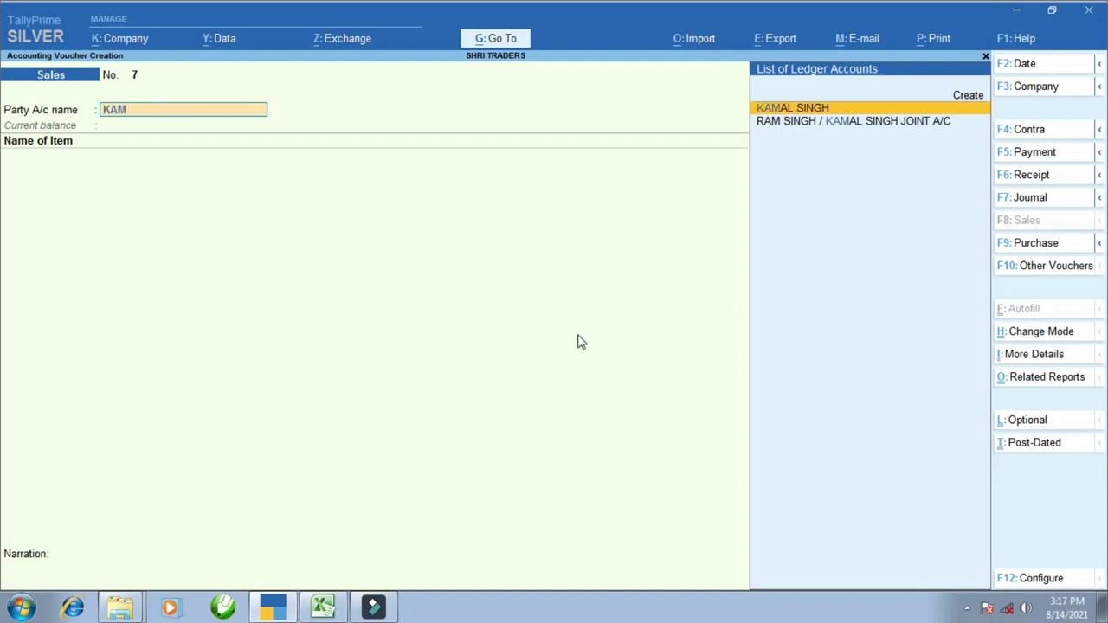
key(Return)
key(ctrl+a)
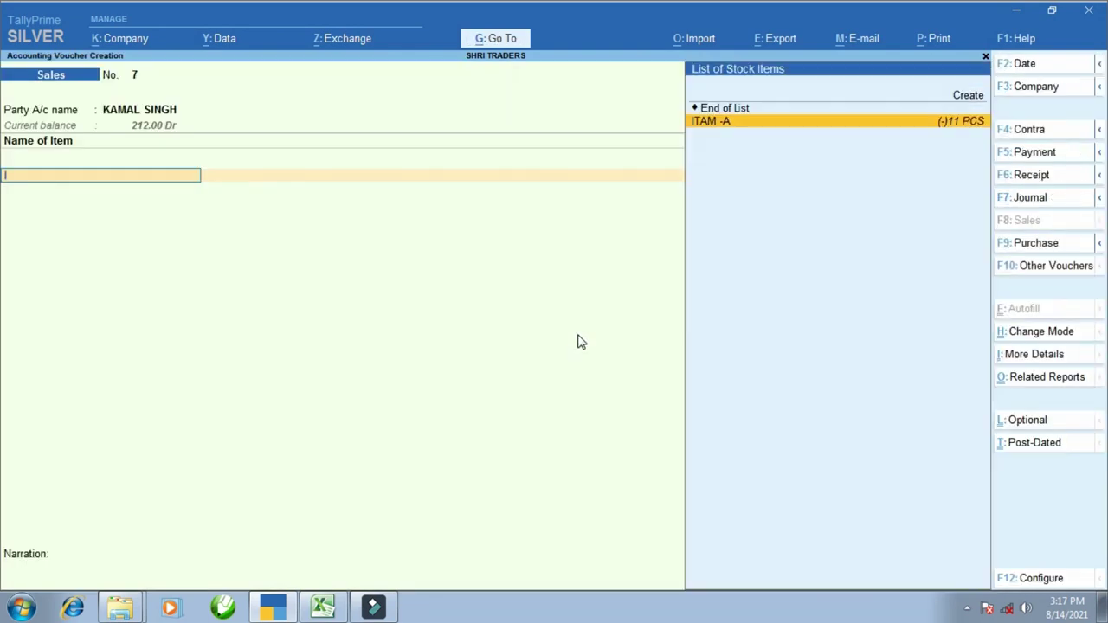
key(Return)
text(1)
key(Return)
key(Return)
key(Return)
key(alt+Tab)
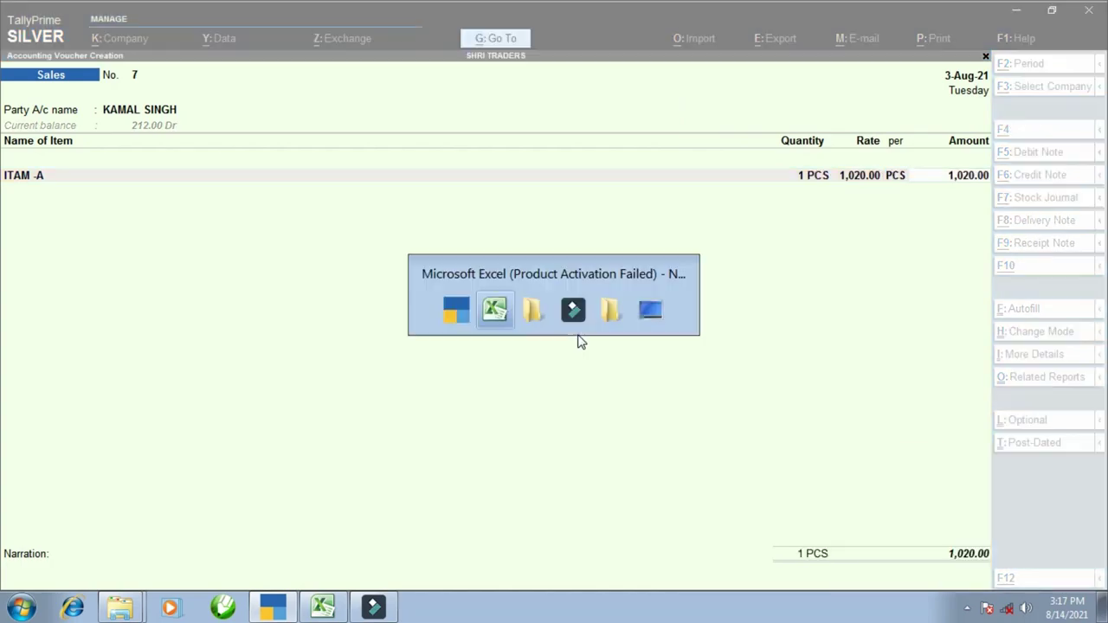
key(alt+Tab)
text(1955)
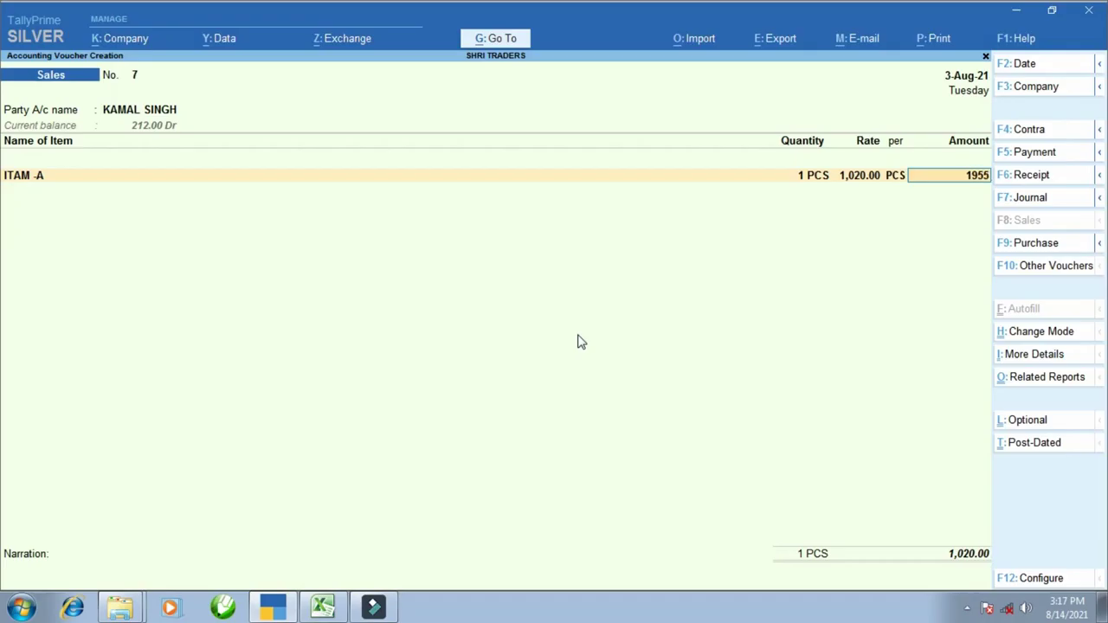
text(0)
key(Return)
key(Return)
key(Return)
key(Return)
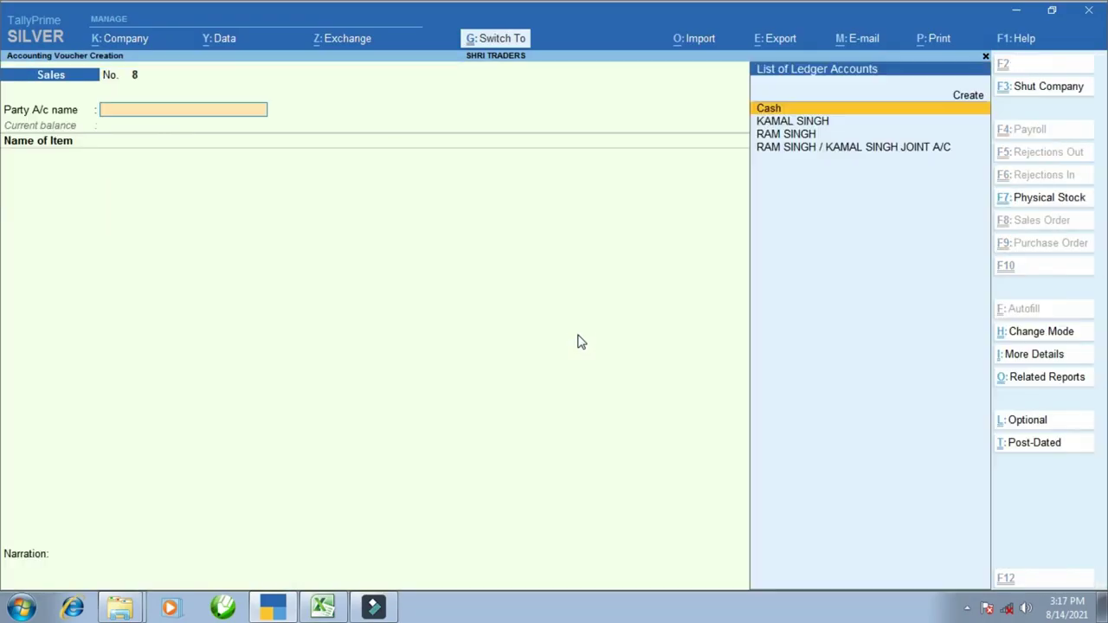
- Date the next voucher 3 August and select the second partner as party
key(alt+Tab)
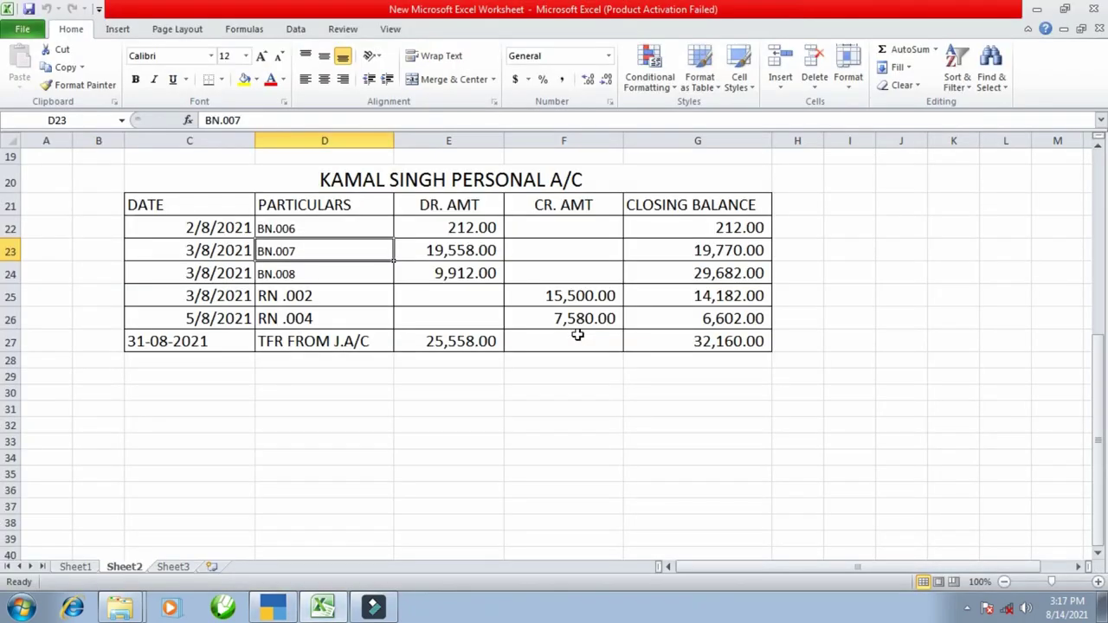
key(alt+Tab)
key(F2)
text(3.8)
key(Return)
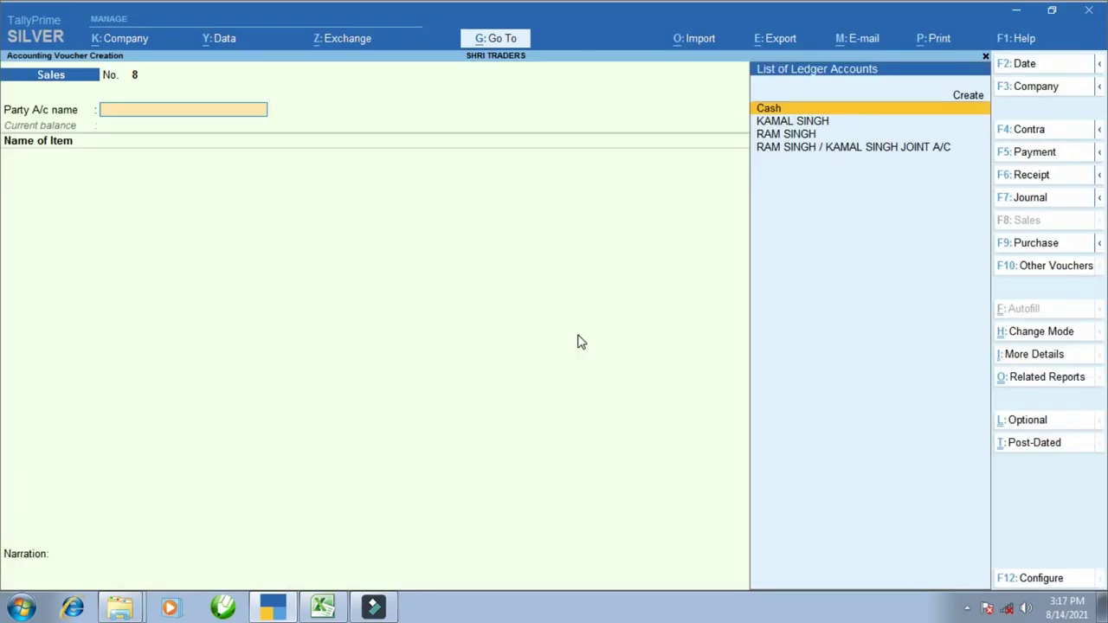
key(Down)
key(Down)
key(Up)
key(Return)
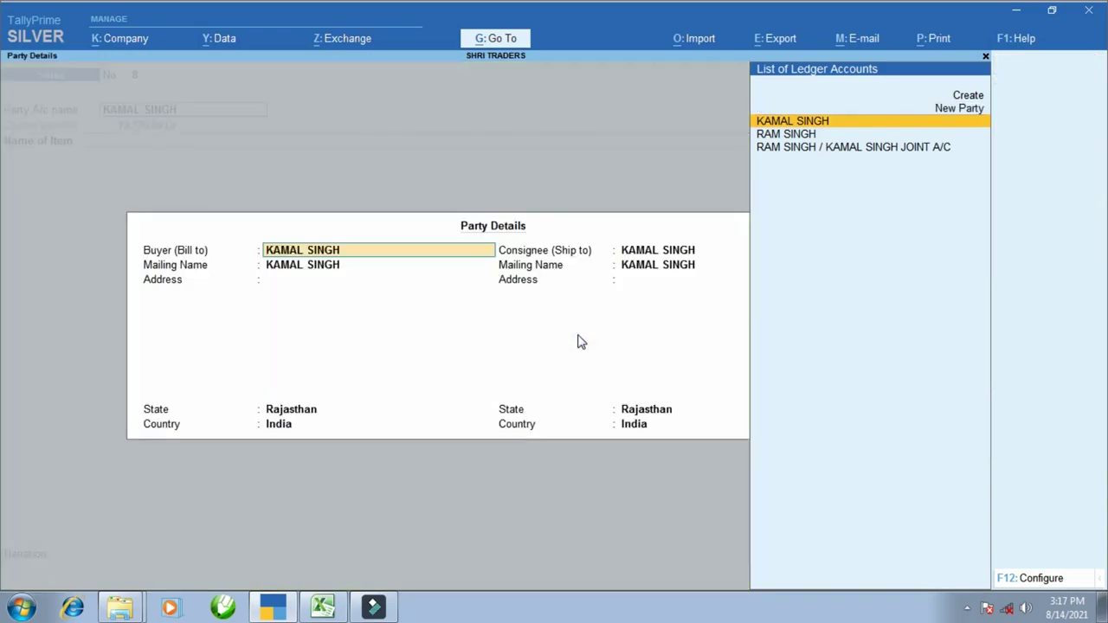
key(Return)
- Enter one ITAM -A at 9,912 from BN.008 and save voucher 8
key(alt+Tab)
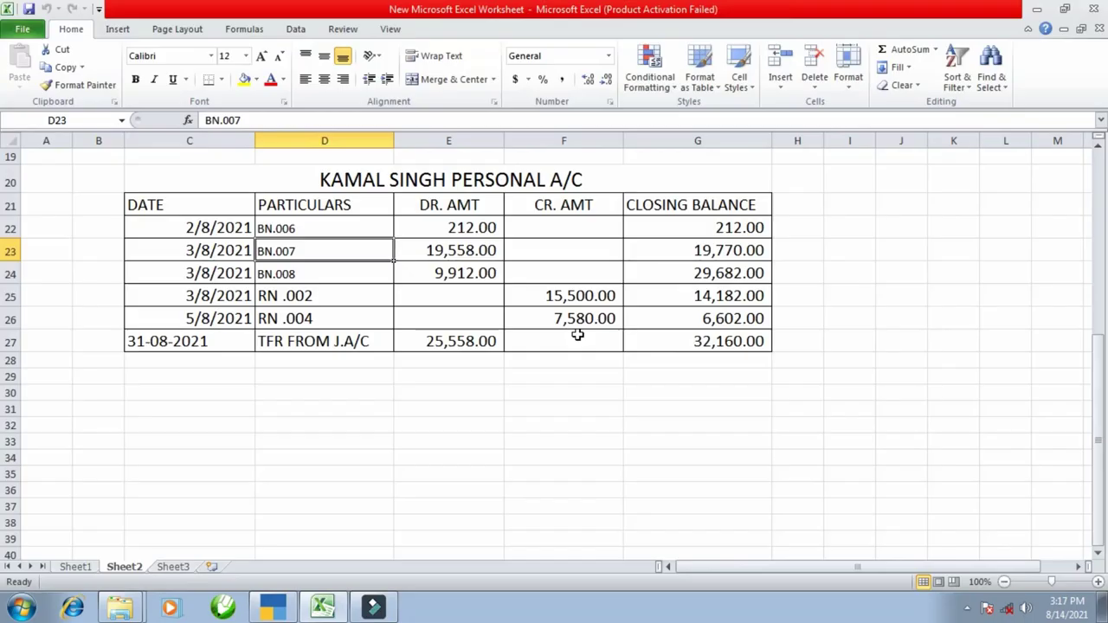
key(alt+Tab)
key(Return)
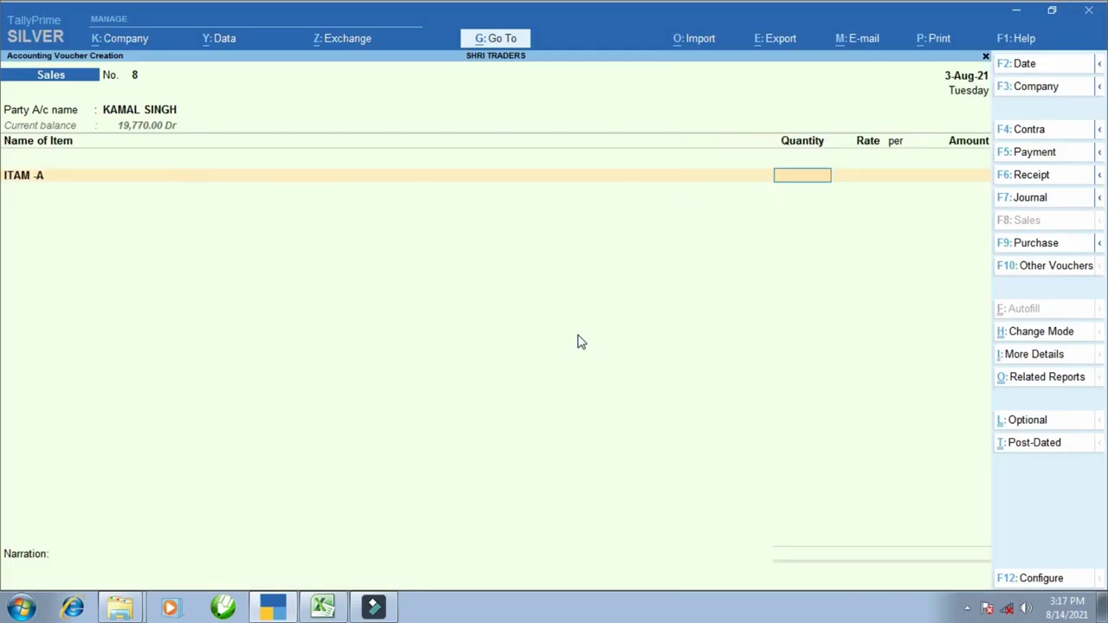
text(1)
key(Return)
key(Return)
key(alt+Tab)
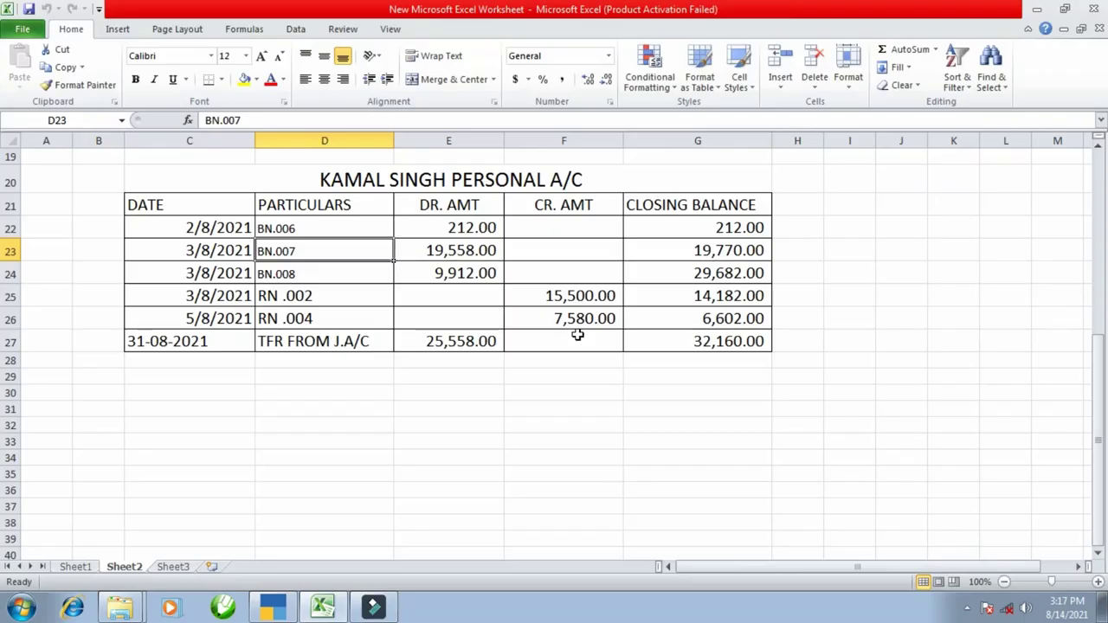
key(Down)
key(Right)
key(alt+Tab)
text(9)
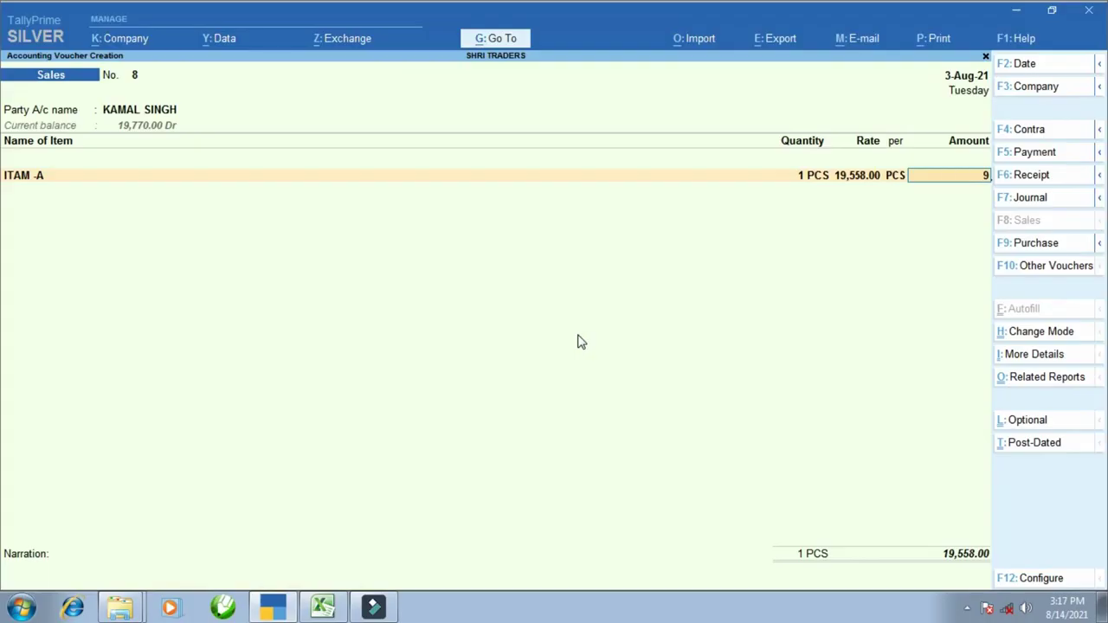
key(Return)
key(Return)
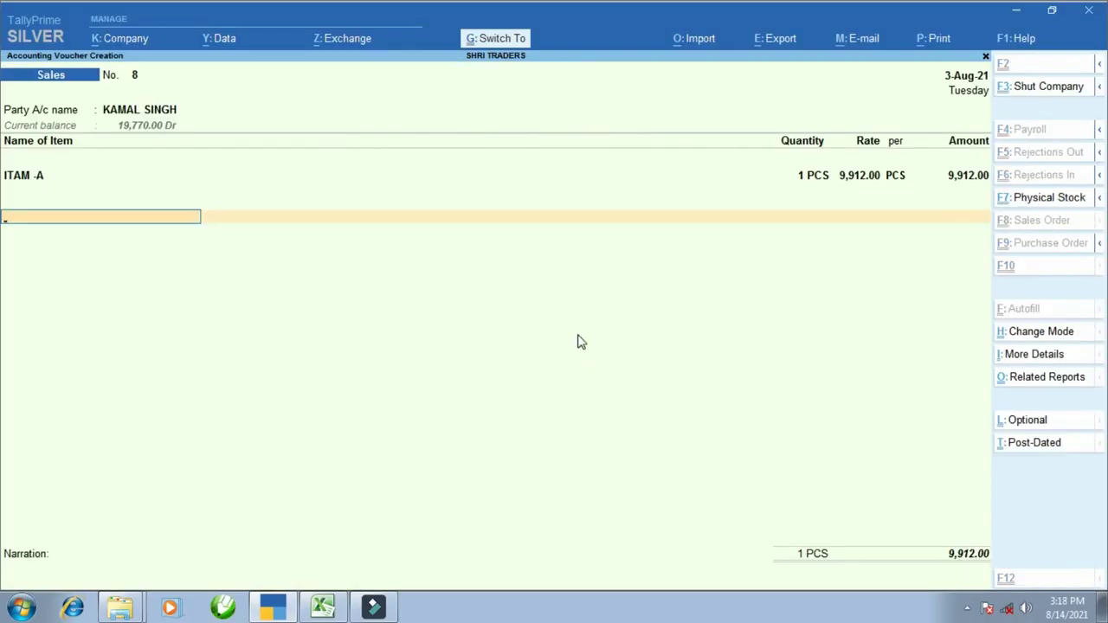
key(ctrl+a)
key(alt+Tab)
scroll(568, 335, up, 3)
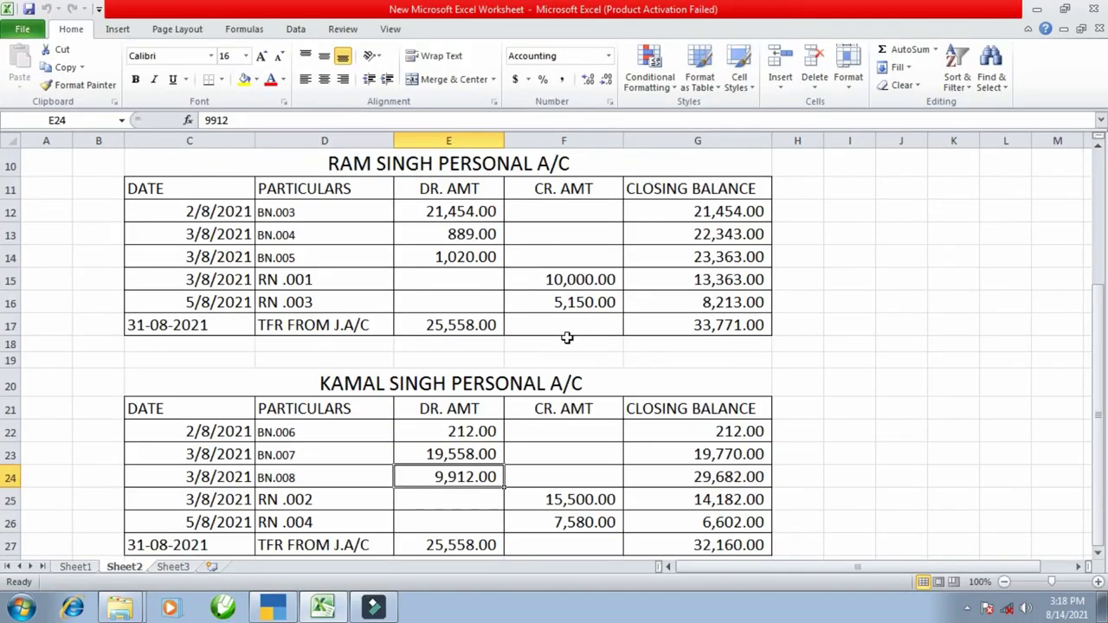
- Check receipt RN .001 and start a receipt voucher dated 3 August
click(548, 276)
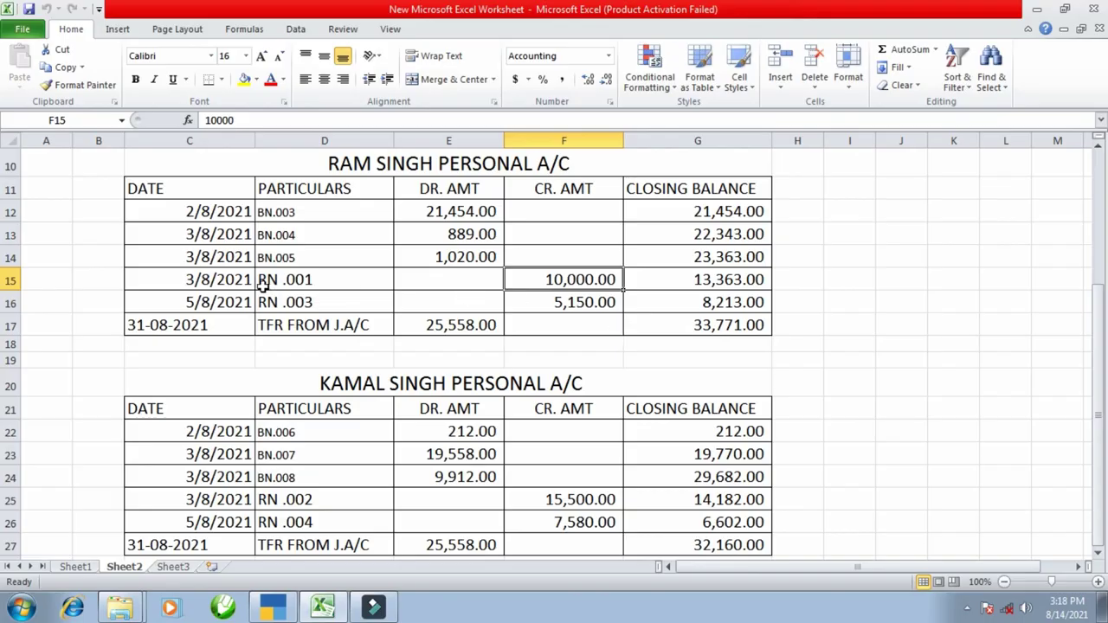
key(alt+Tab)
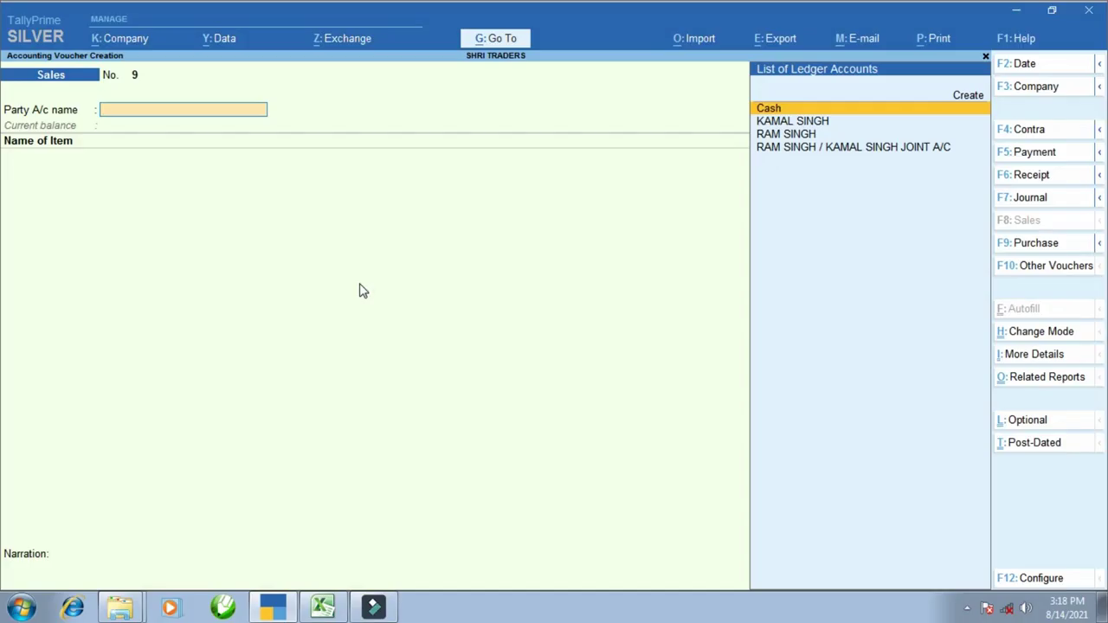
key(F6)
key(alt+Tab)
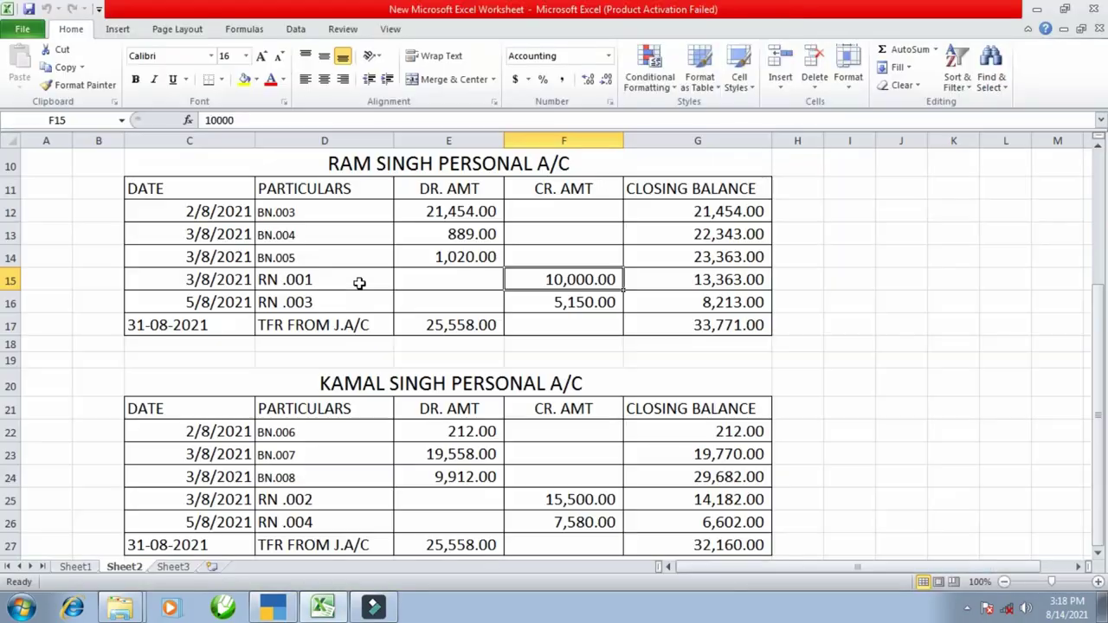
key(alt+Tab)
key(F2)
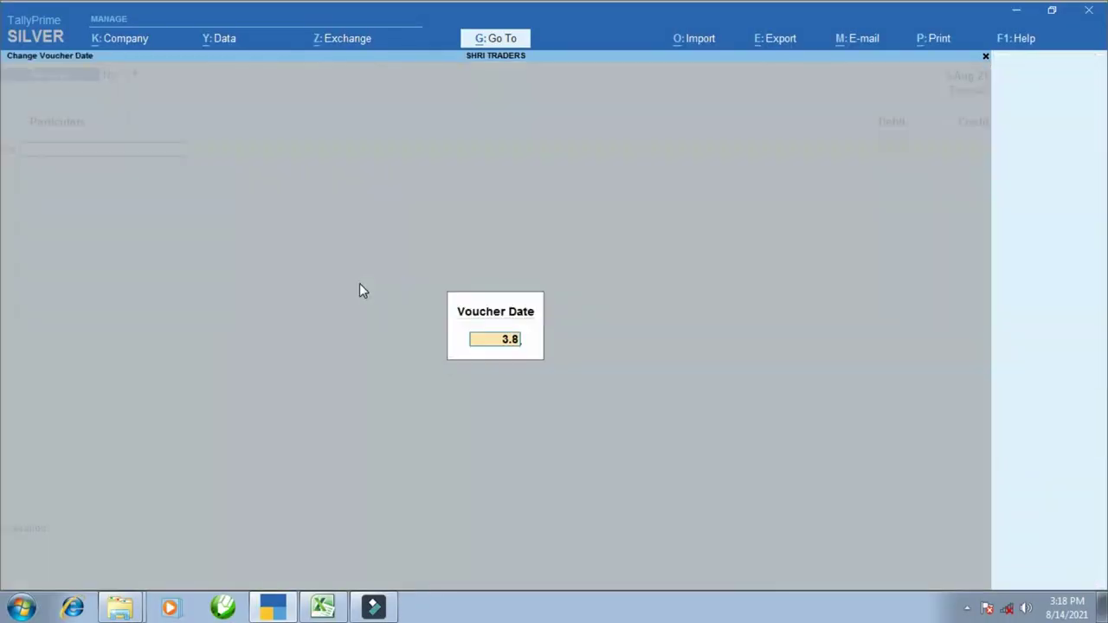
key(Return)
- Credit the first partner 10,000 against bill 3, with Cash as the debit ledger
text(R)
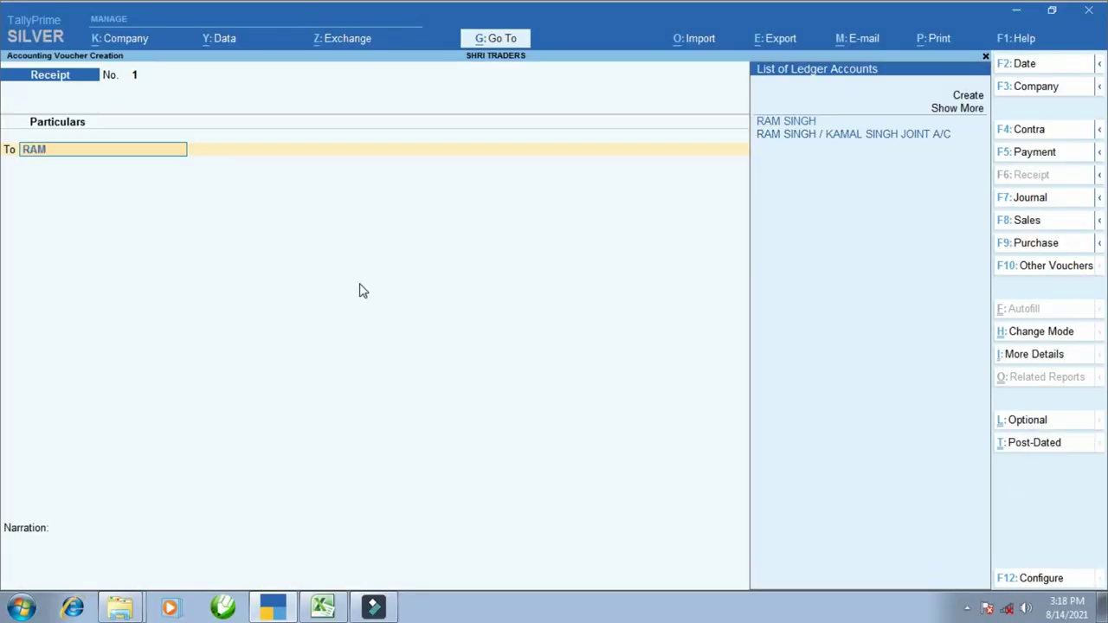
text(AM)
key(Return)
key(alt+Tab)
key(alt+Tab)
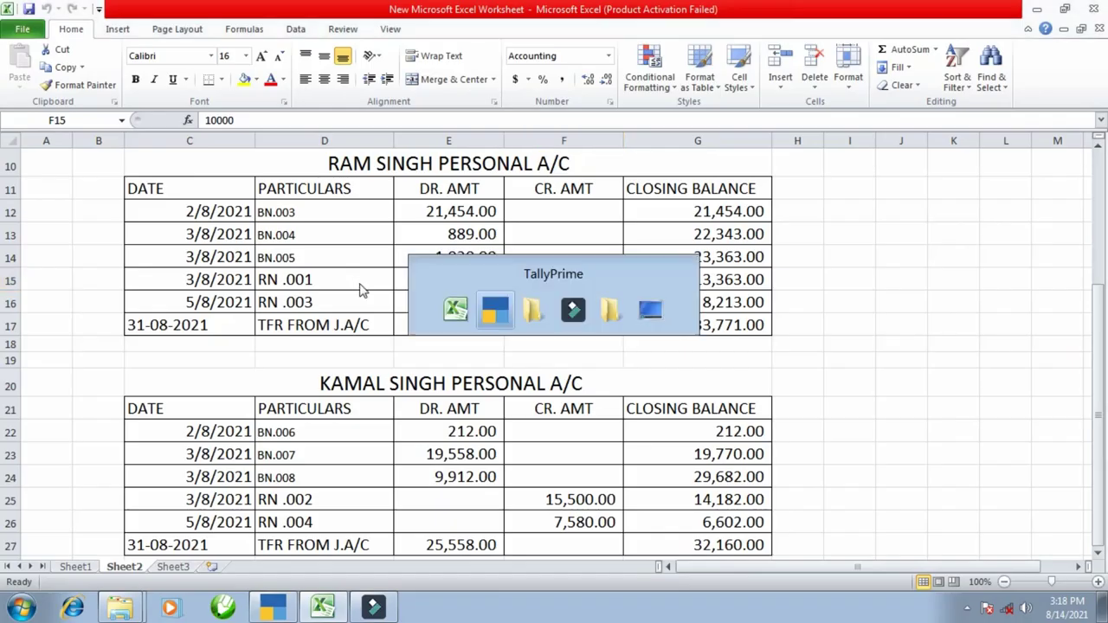
text(10000)
key(Return)
key(Return)
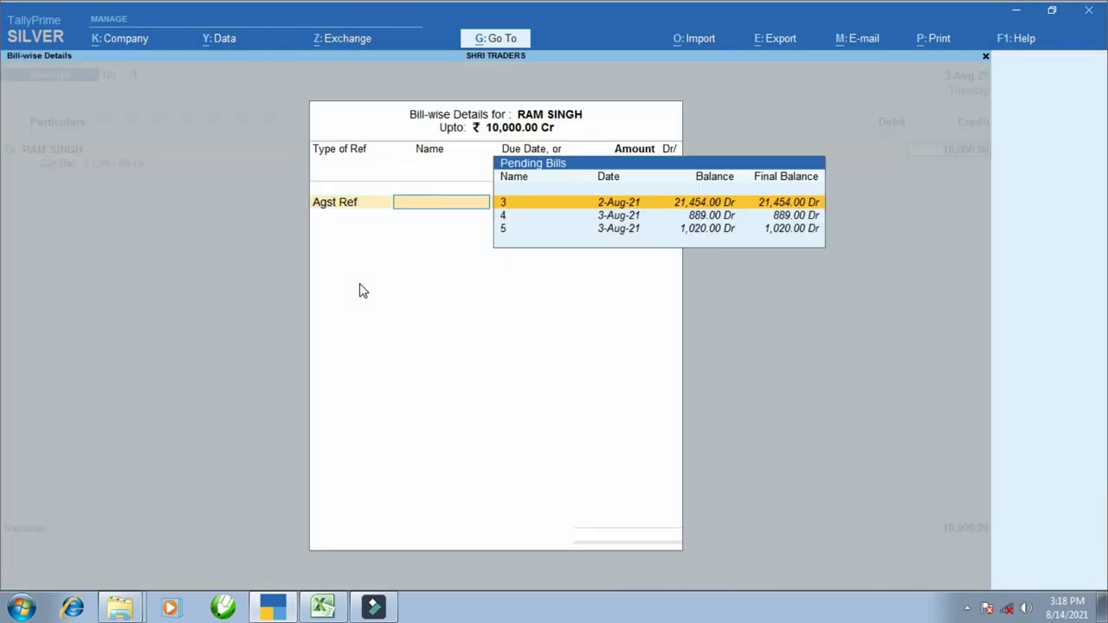
key(Return)
key(Return)
key(Return)
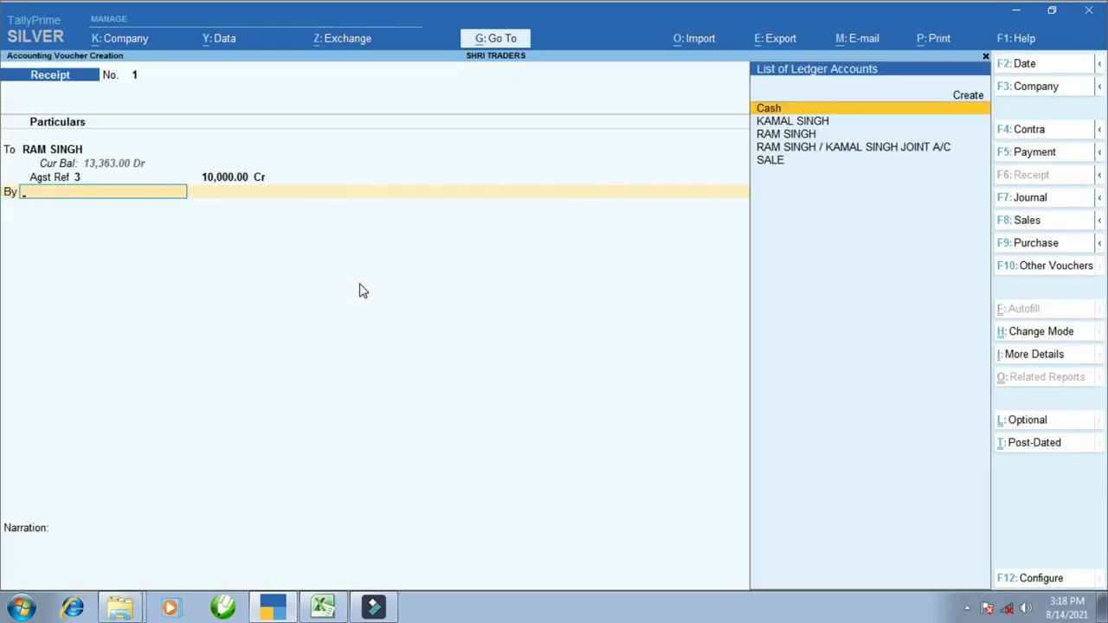
text(ca)
key(Return)
key(Return)
key(Return)
key(Return)
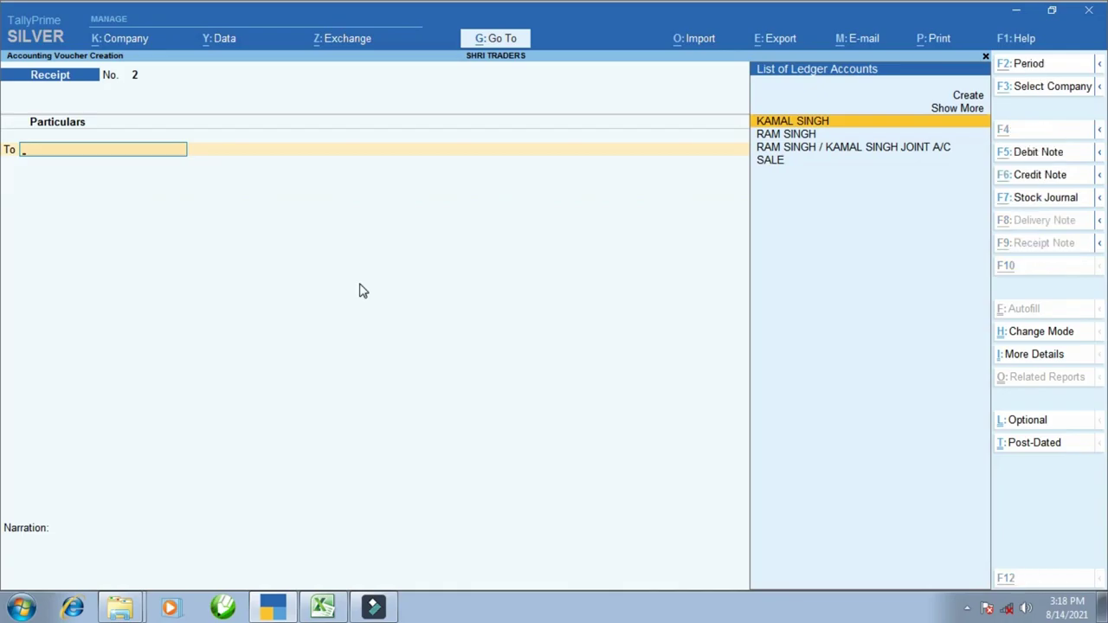
- Look up the second partner's RN .002 entry in the Excel ledger
key(alt+Tab)
key(Down)
key(alt+Tab)
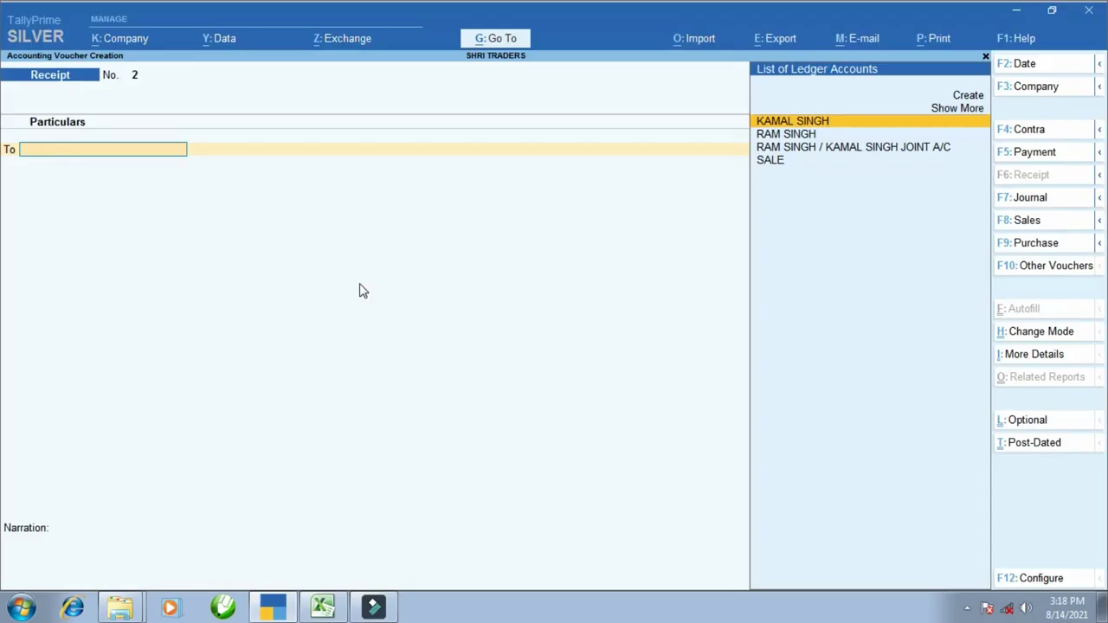
key(alt+Tab)
scroll(335, 392, down, 2)
click(329, 359)
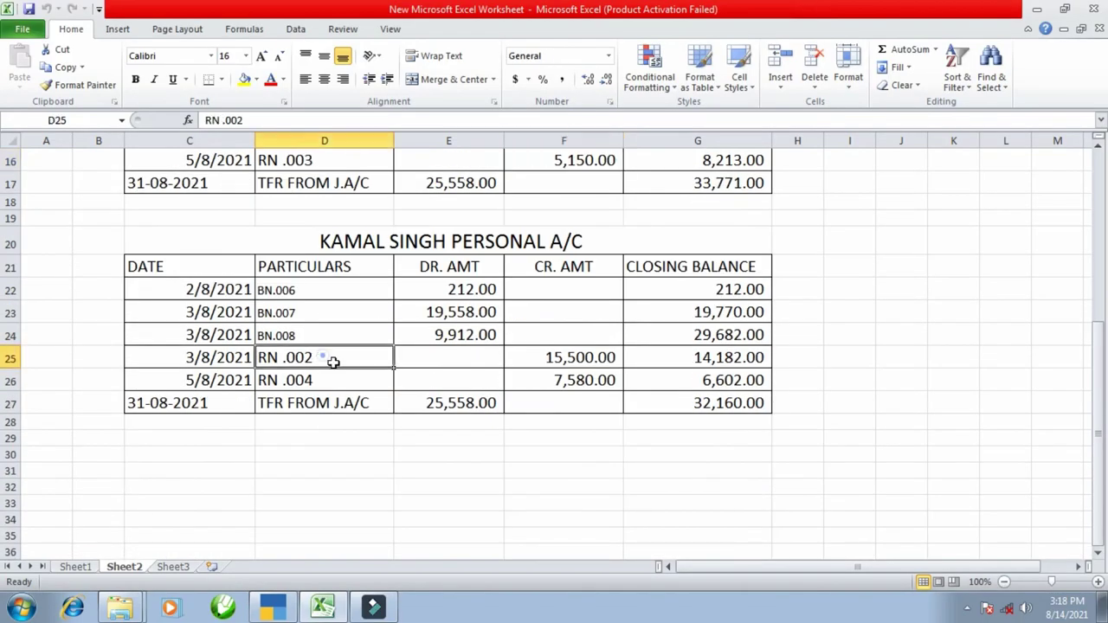
key(alt+Tab)
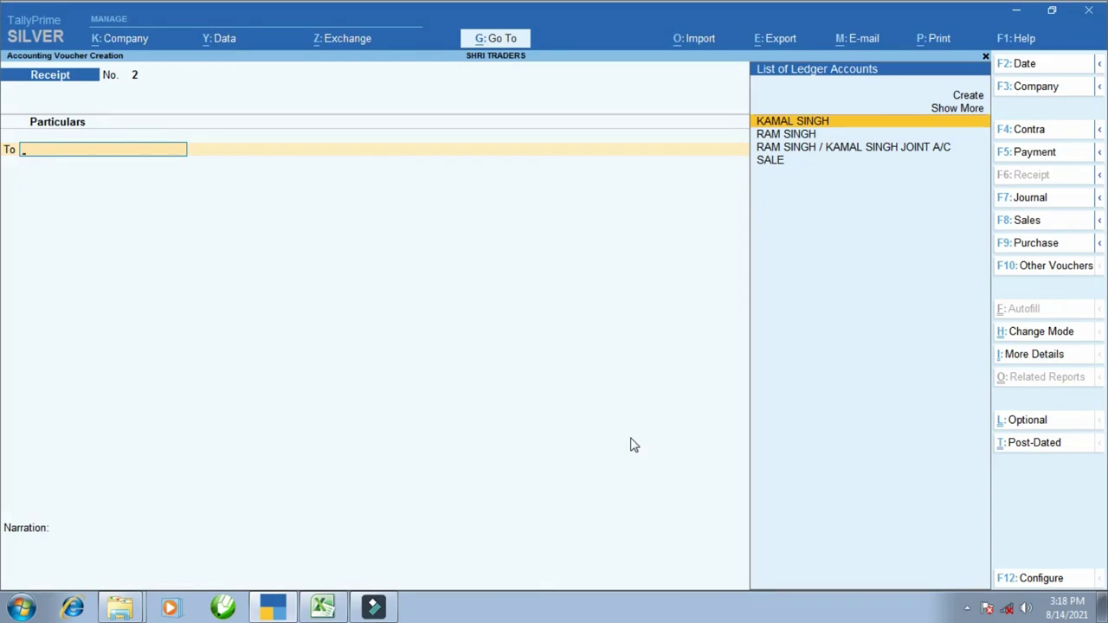
- Credit the second partner 15,500 on account, debit Cash, and save receipt 2
text(kam)
key(Return)
key(alt+Tab)
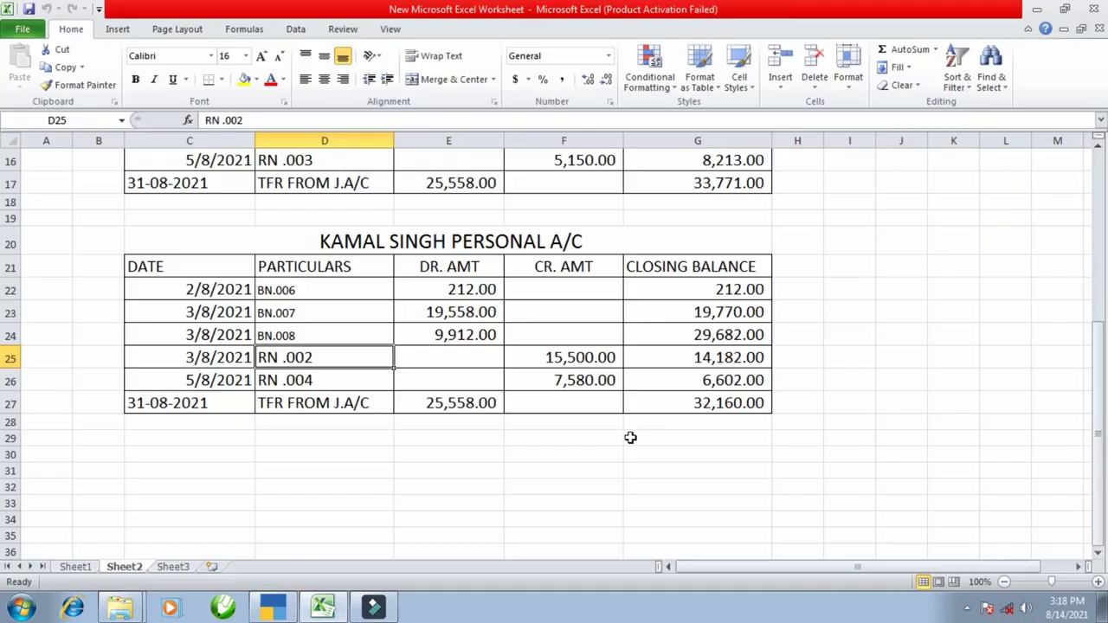
click(593, 359)
key(alt+Tab)
text(15,)
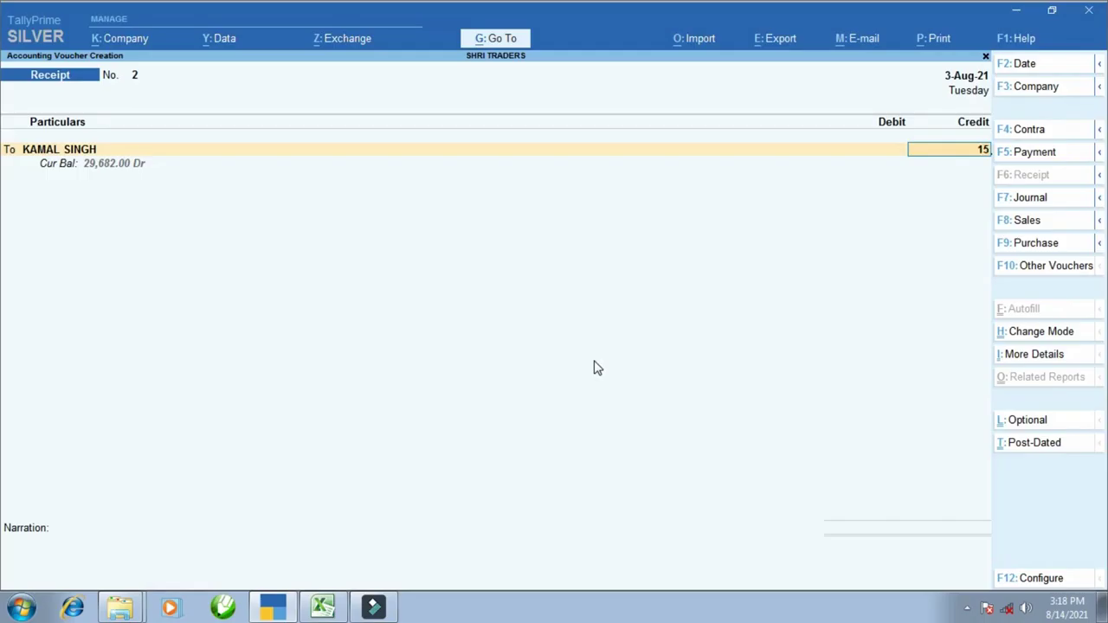
text(500)
key(Return)
key(Down)
key(Down)
key(Return)
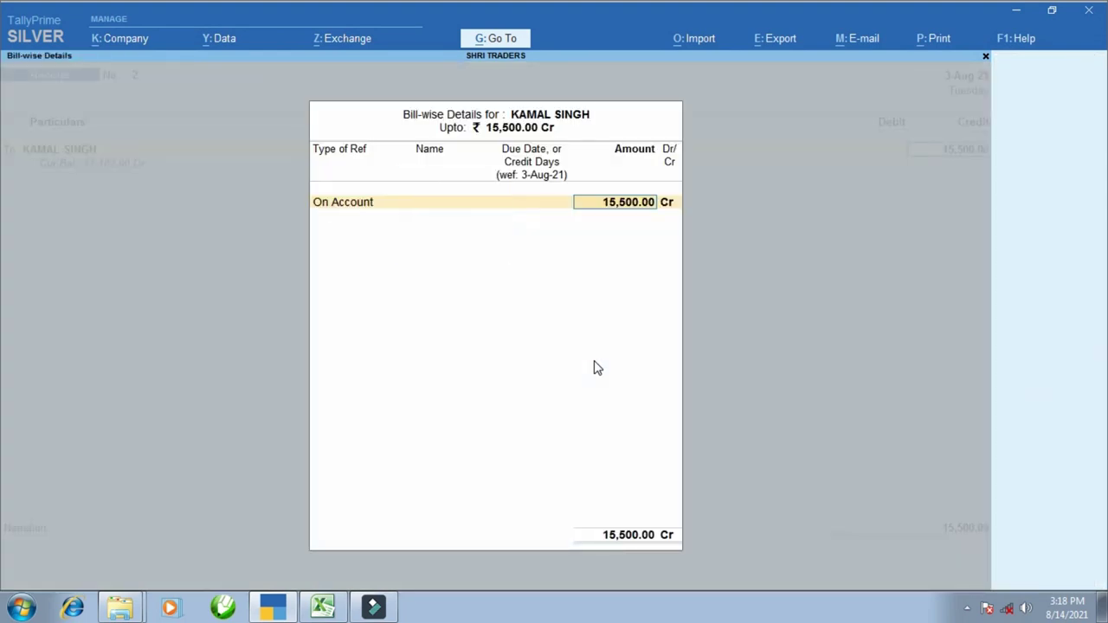
key(Return)
text(cas)
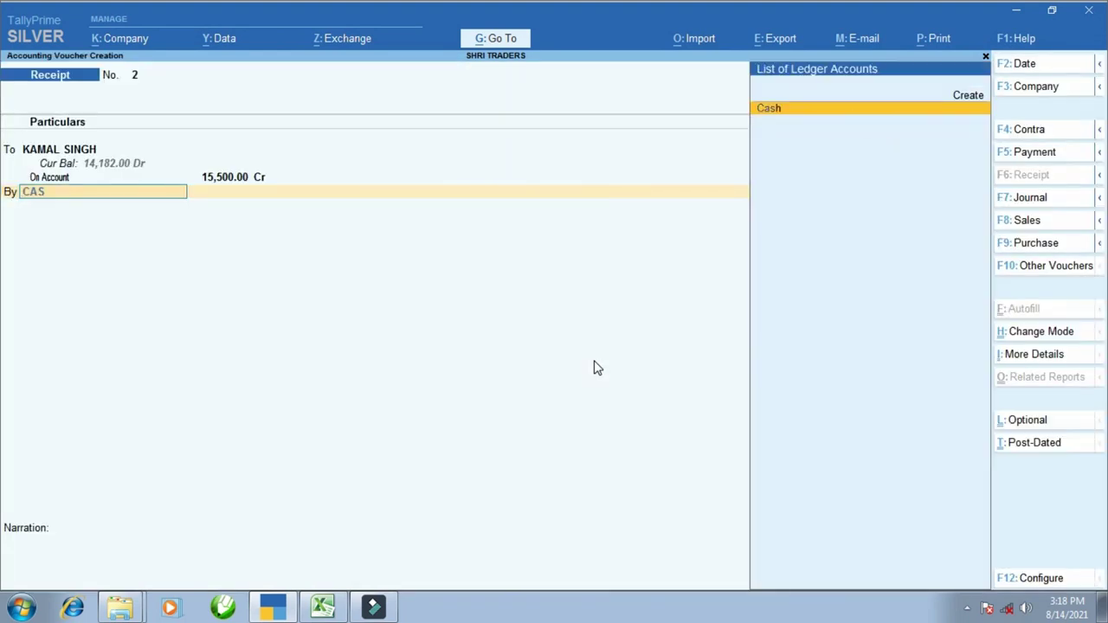
key(Return)
key(Return)
key(Return)
- Check the next receipt, RN .003, in the first partner's Excel ledger
key(alt+Tab)
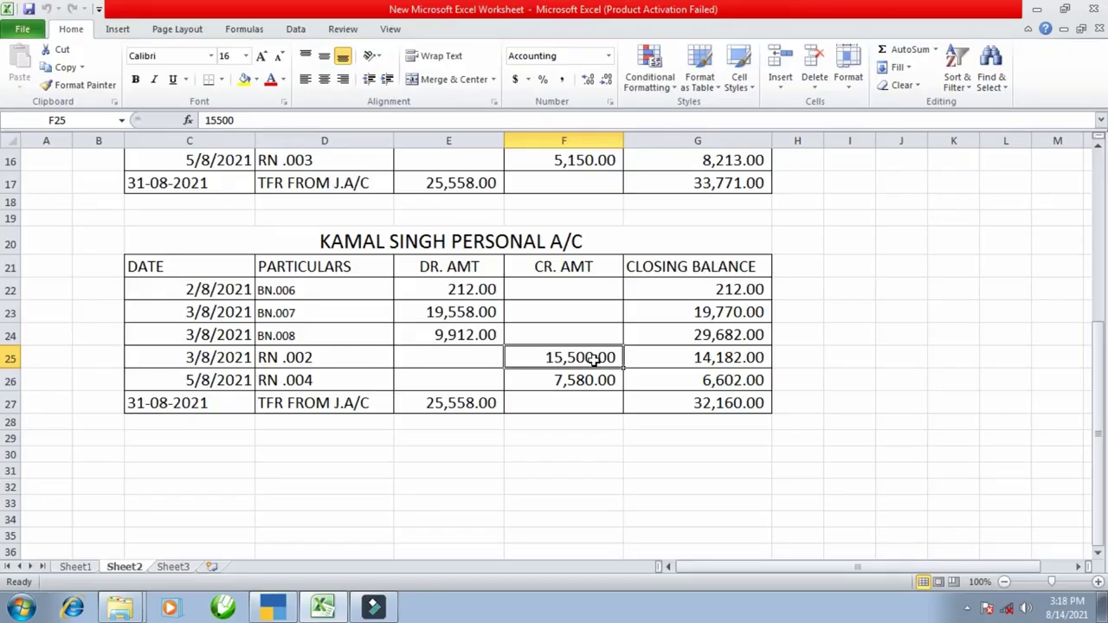
scroll(165, 264, up, 1)
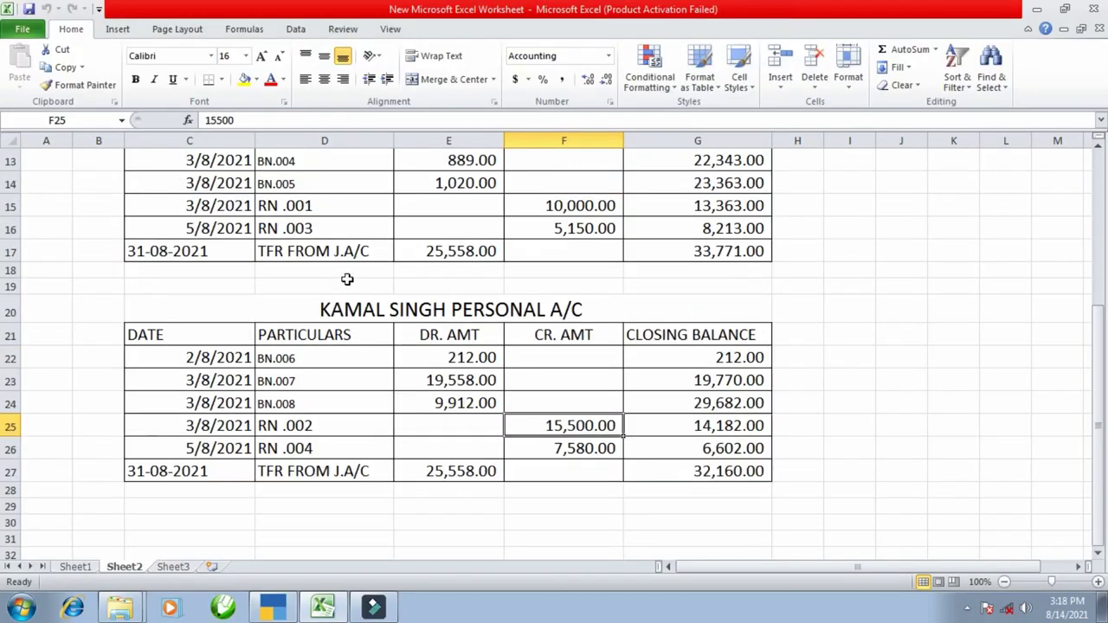
click(337, 227)
key(alt+Tab)
key(F2)
text(5-8)
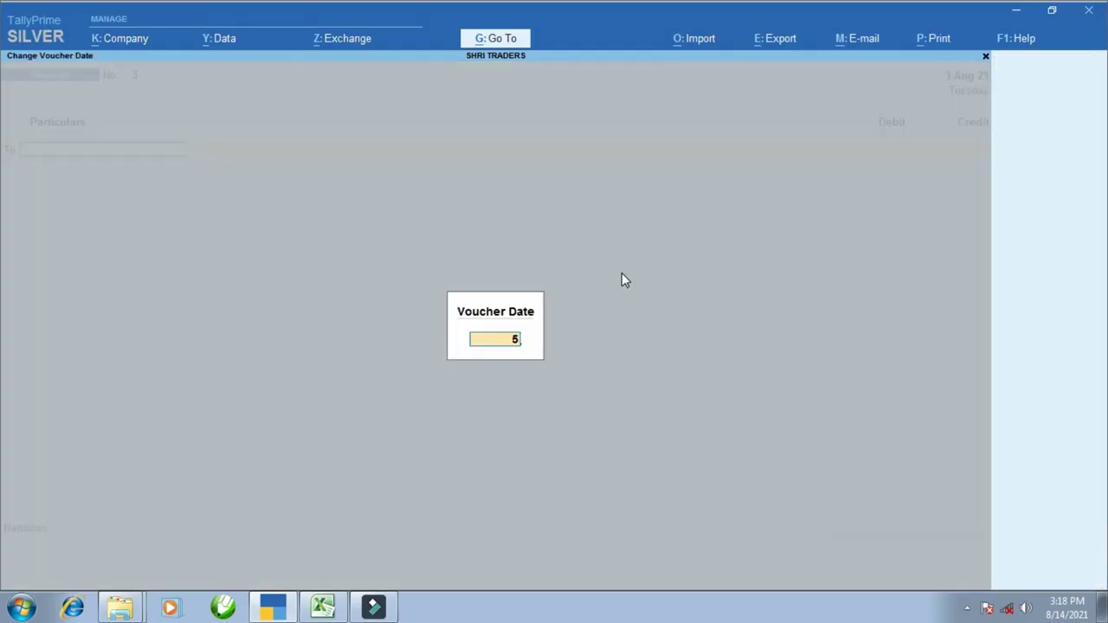
key(Return)
text(R. A)
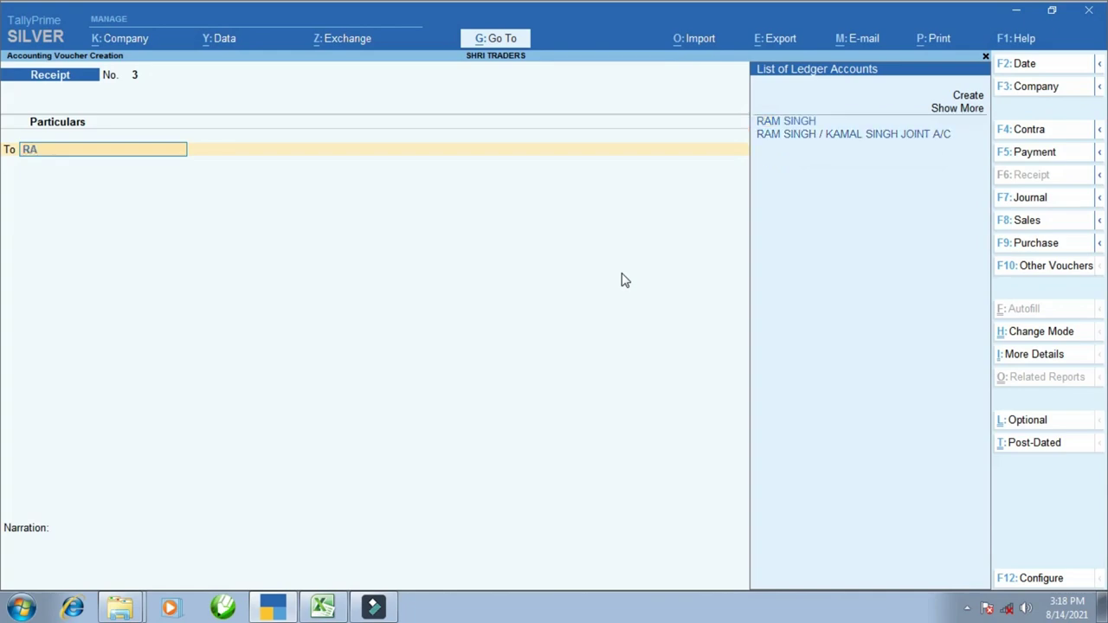
text(M)
key(Return)
key(alt+Tab)
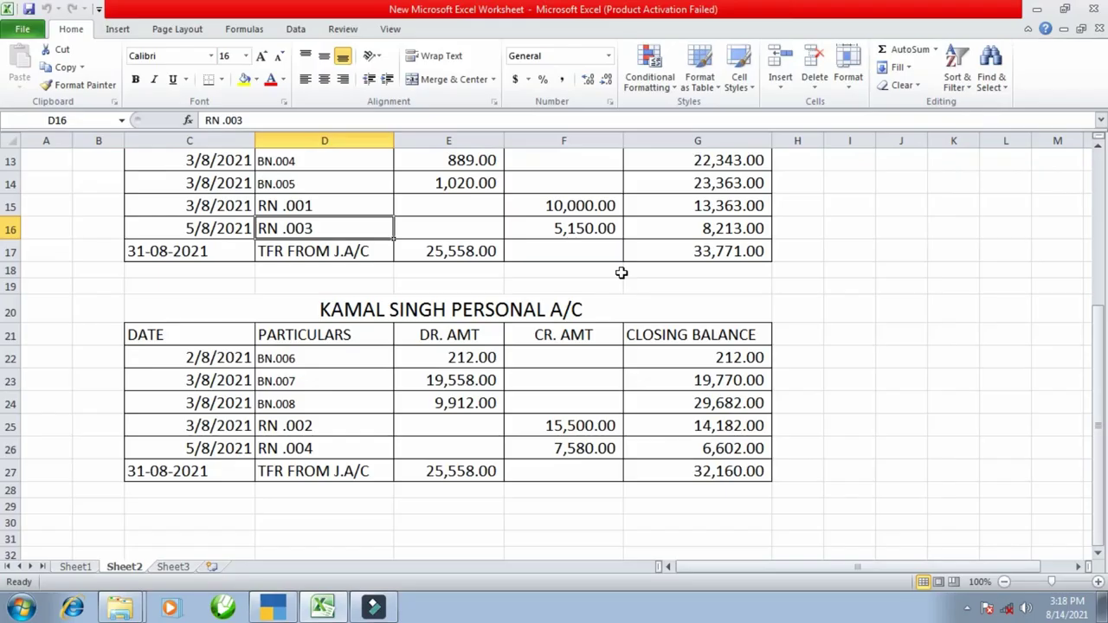
key(alt+Tab)
text(5)
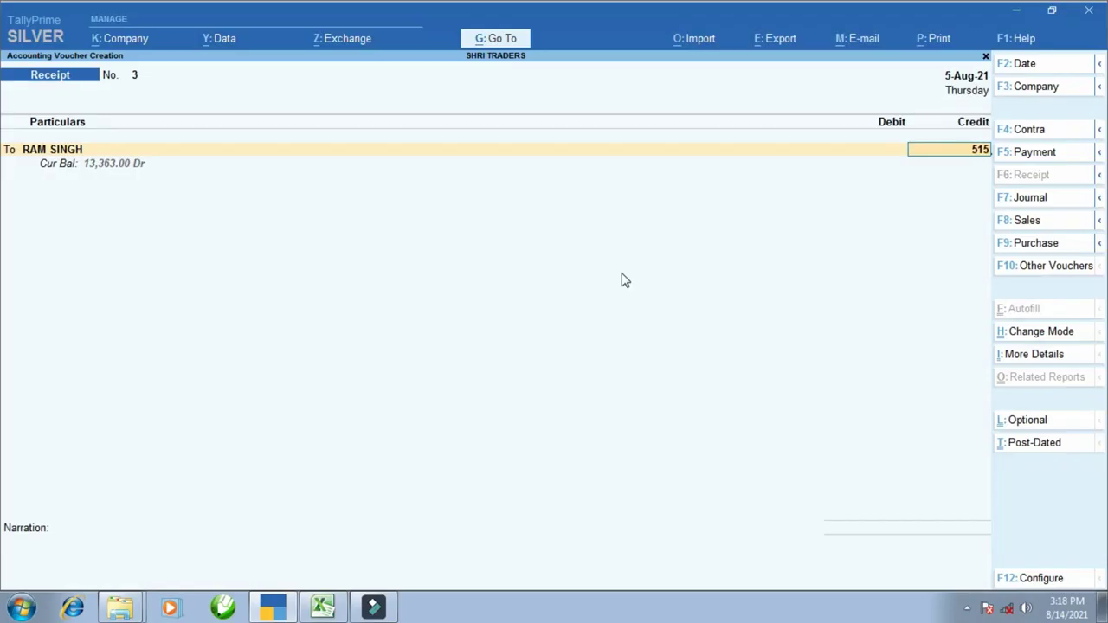
text(,150)
key(Return)
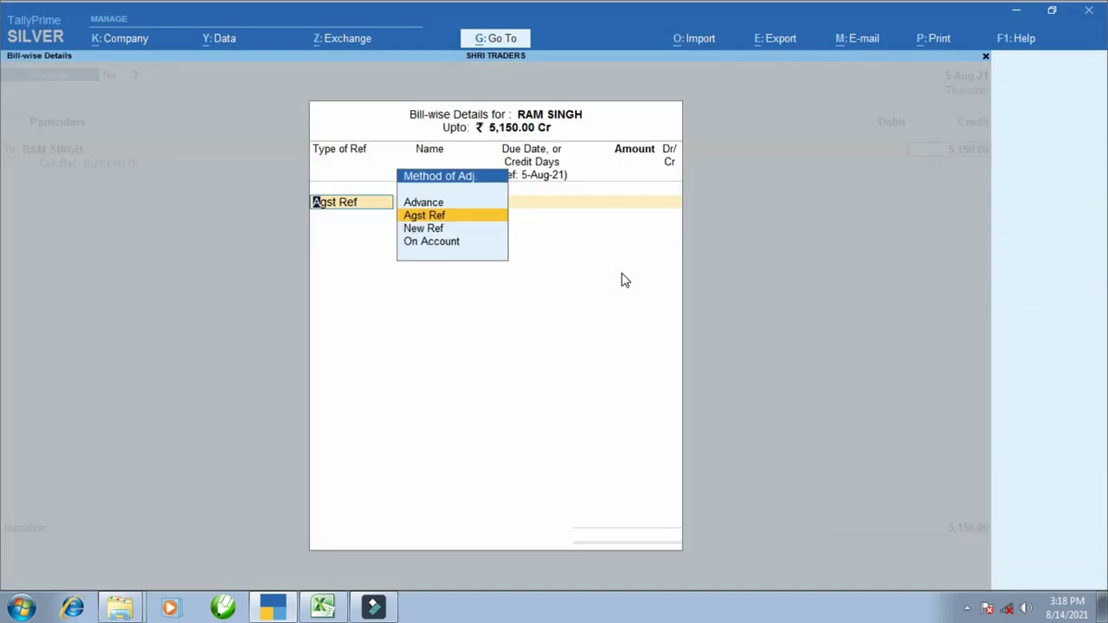
key(Down)
key(Down)
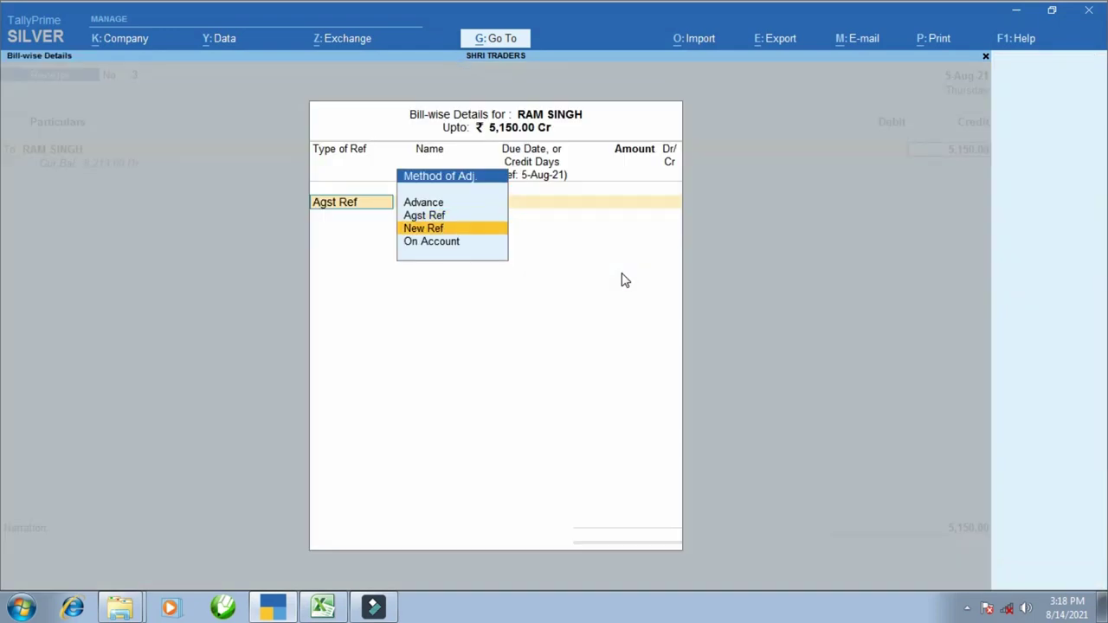
key(Return)
key(Return)
key(Return)
key(Return)
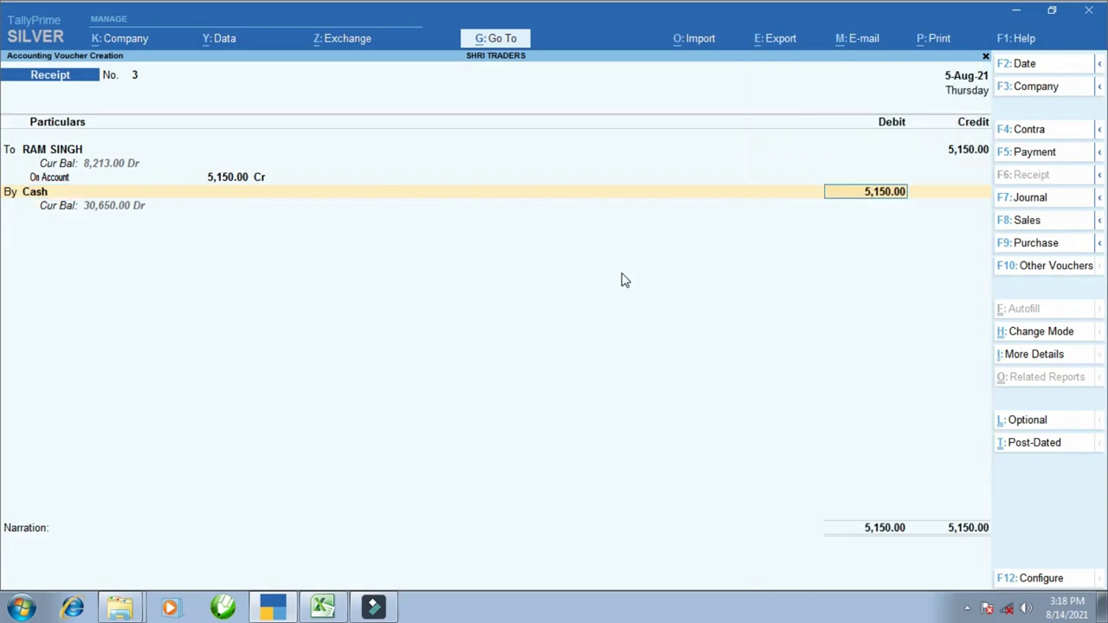
key(ctrl+a)
key(alt+Tab)
key(Down)
key(Down)
key(Down)
key(Down)
key(Down)
key(Down)
key(Down)
key(Down)
key(Down)
key(Down)
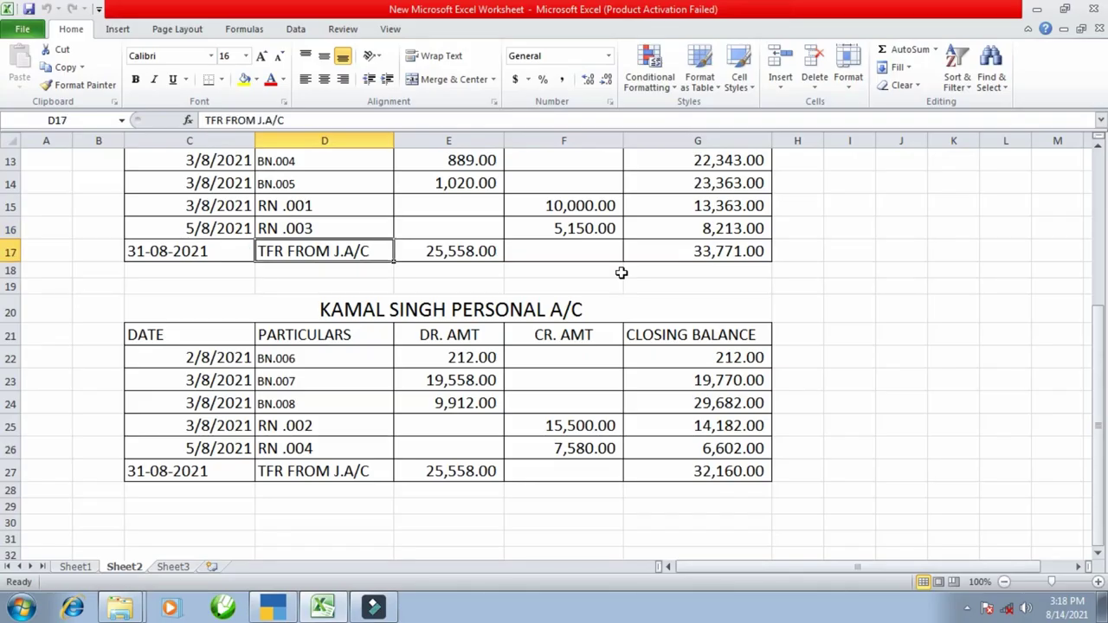
key(alt+Tab)
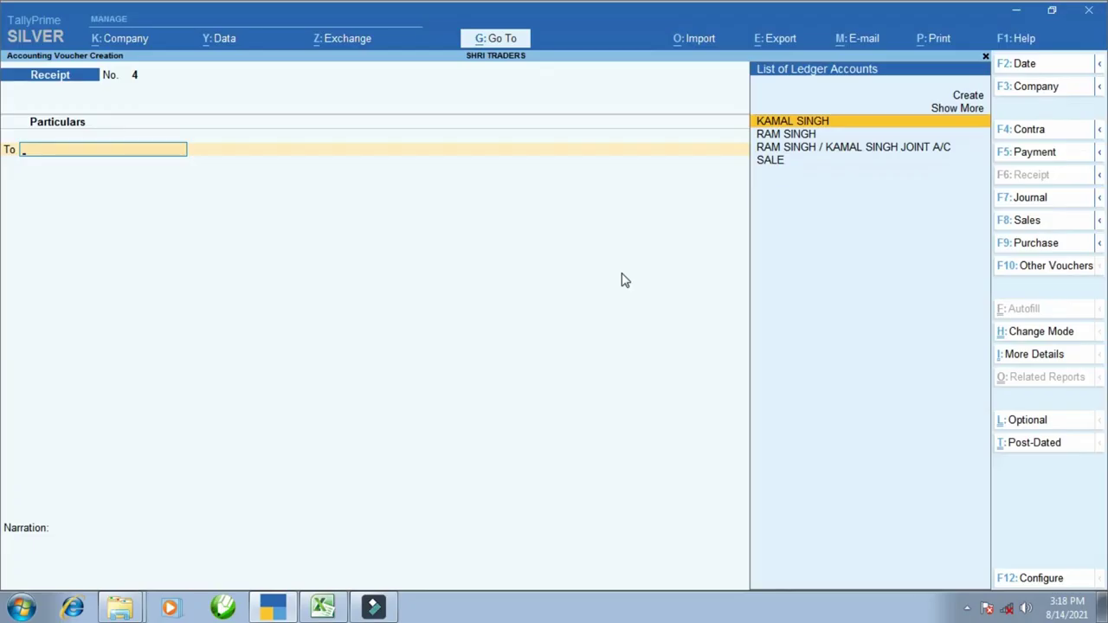
key(F2)
key(Return)
text(RAM)
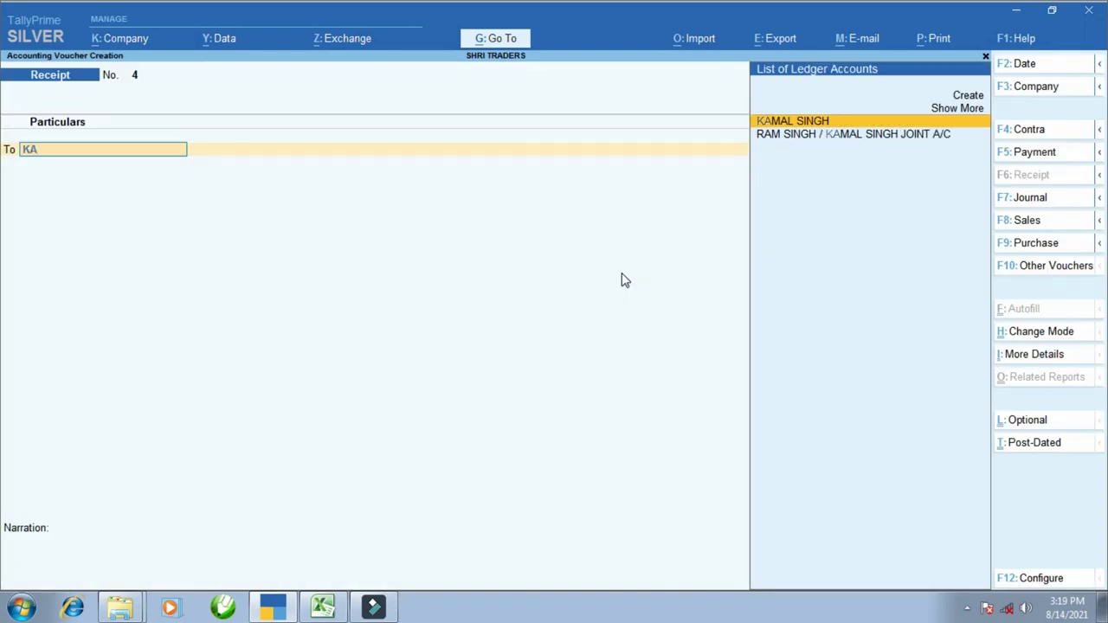
key(alt+Tab)
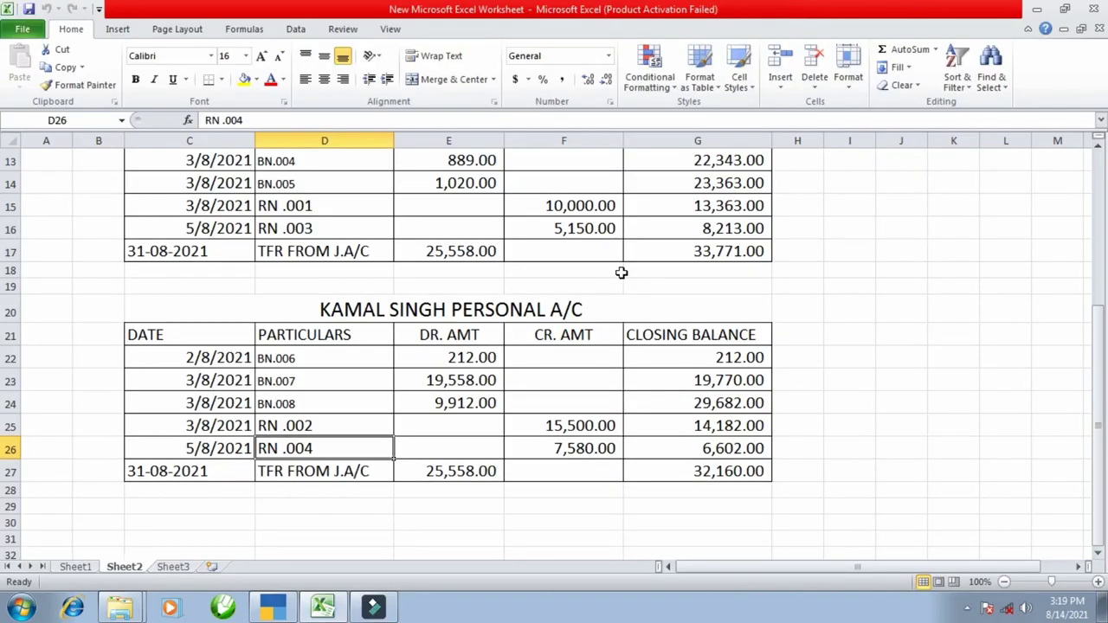
key(alt+Tab)
key(Return)
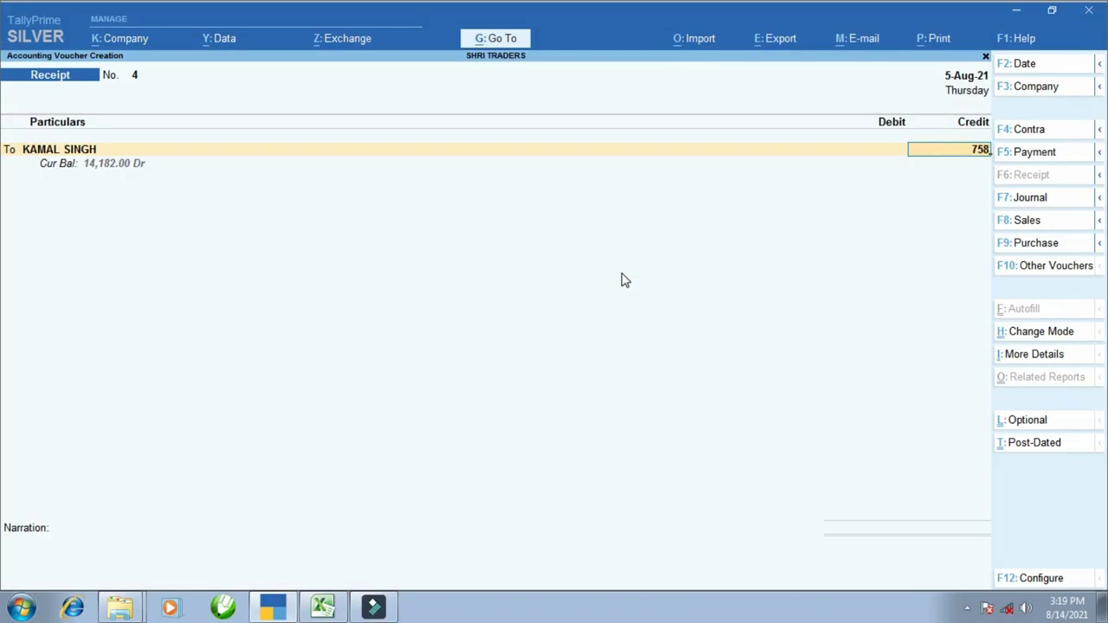
key(Return)
key(alt+Tab)
key(alt+Tab)
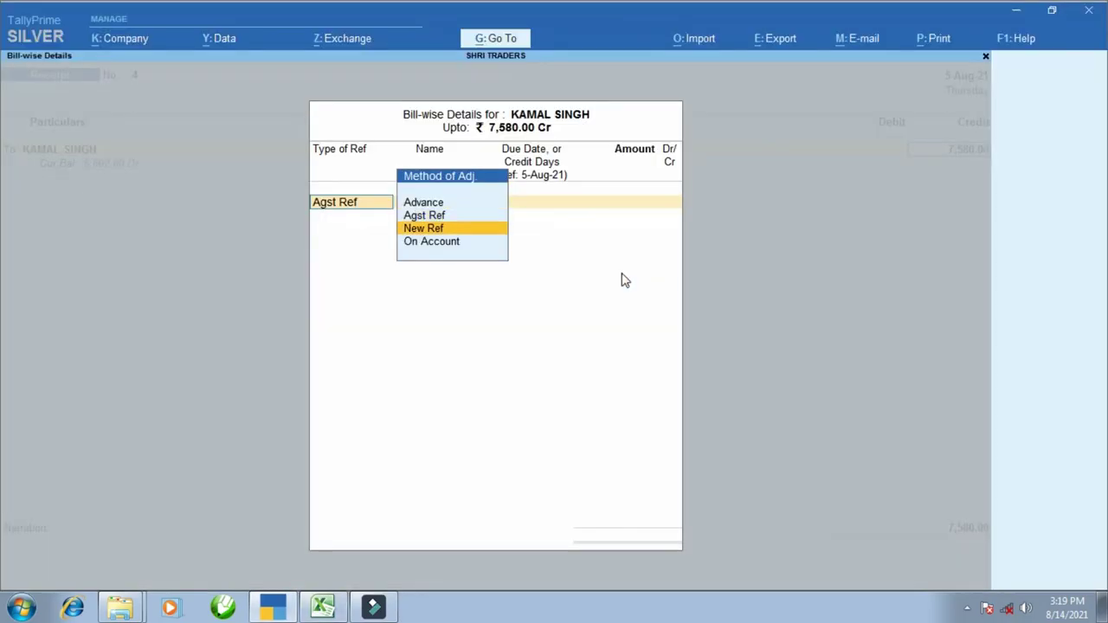
key(Down)
key(Return)
key(Return)
key(Return)
key(Return)
key(Return)
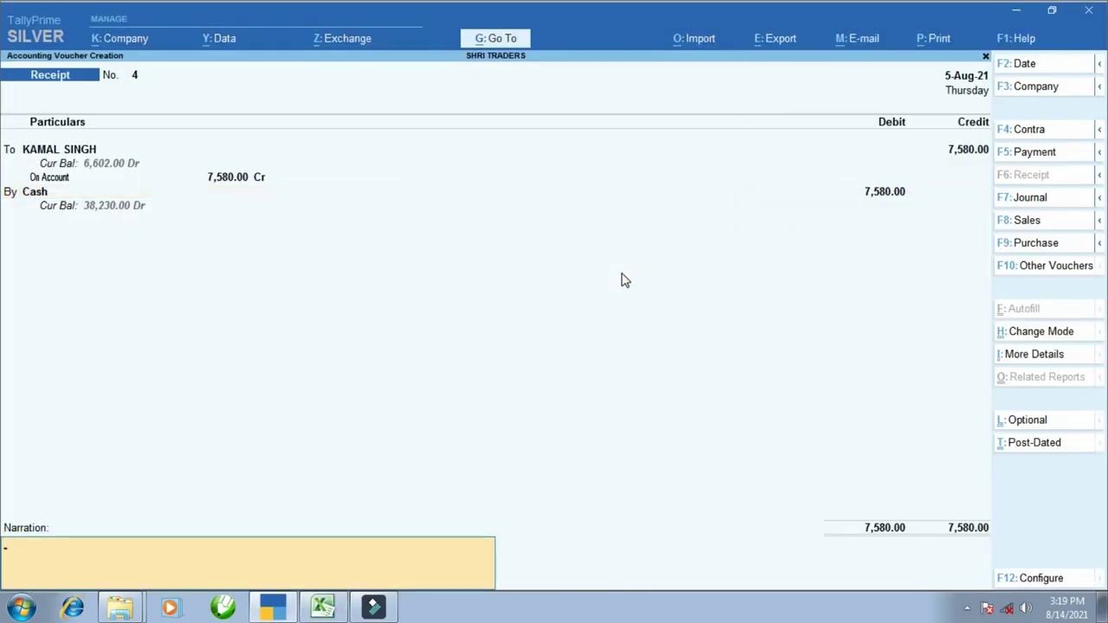
key(alt+Tab)
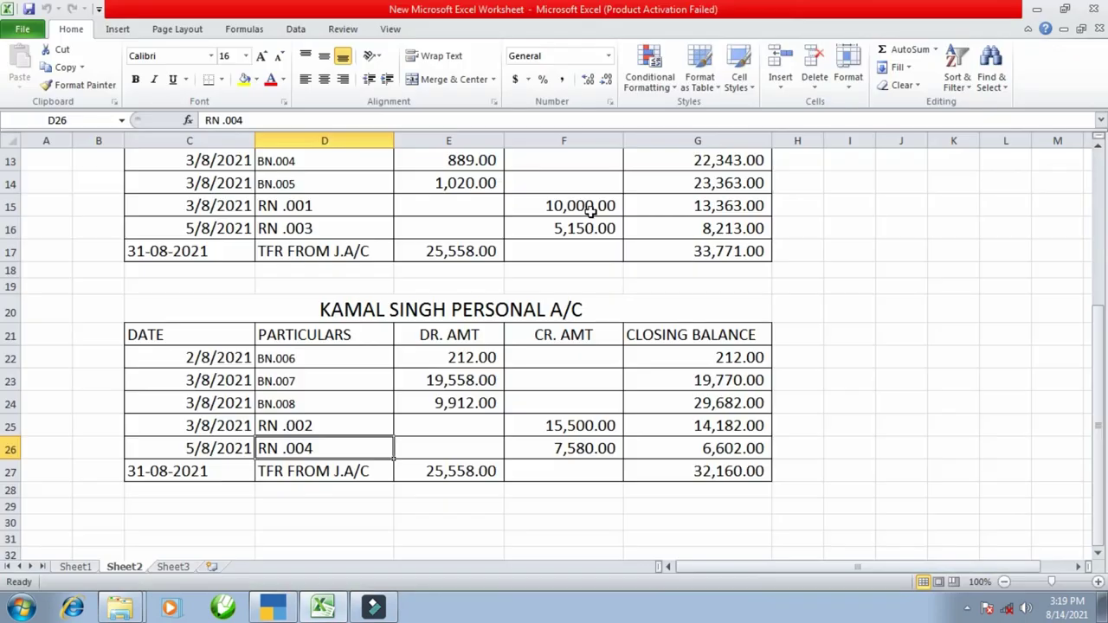
scroll(521, 335, up, 4)
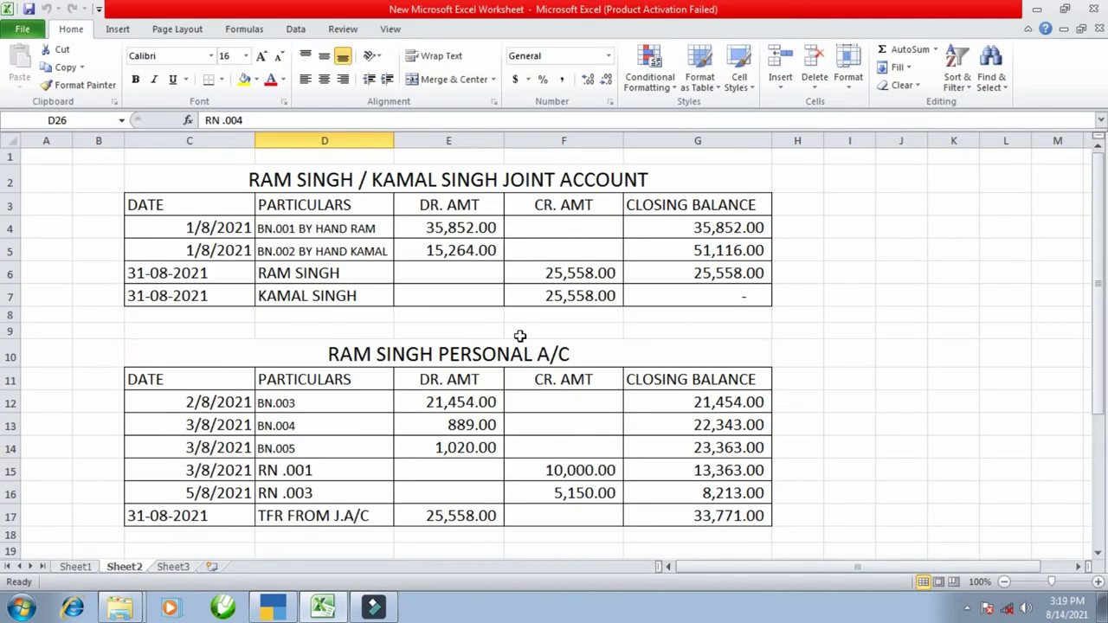
scroll(468, 326, down, 1)
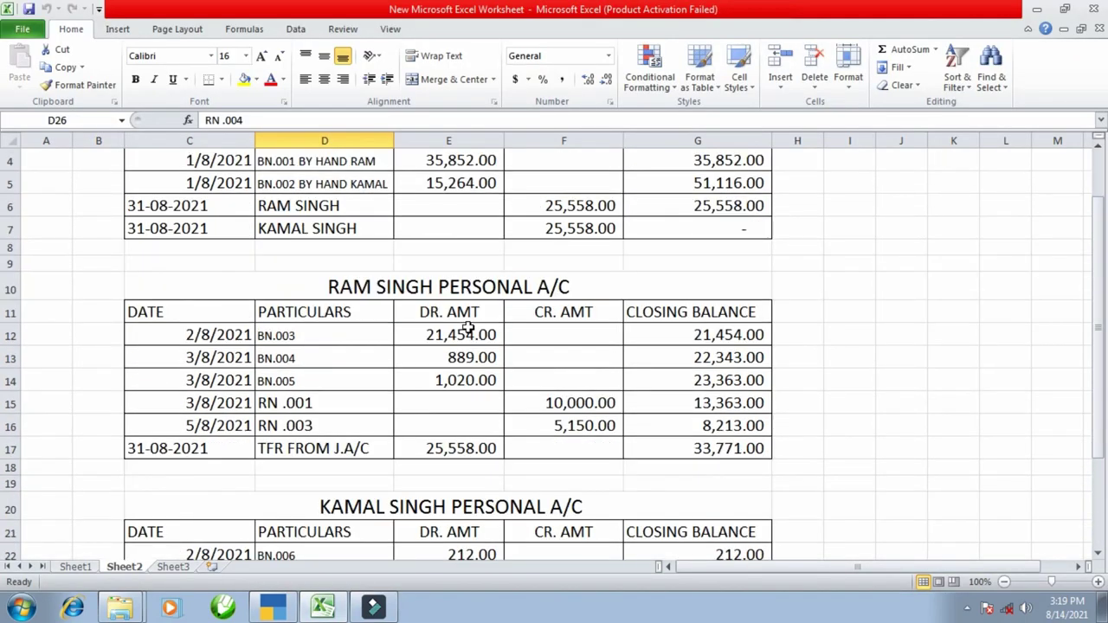
scroll(470, 333, up, 1)
click(457, 268)
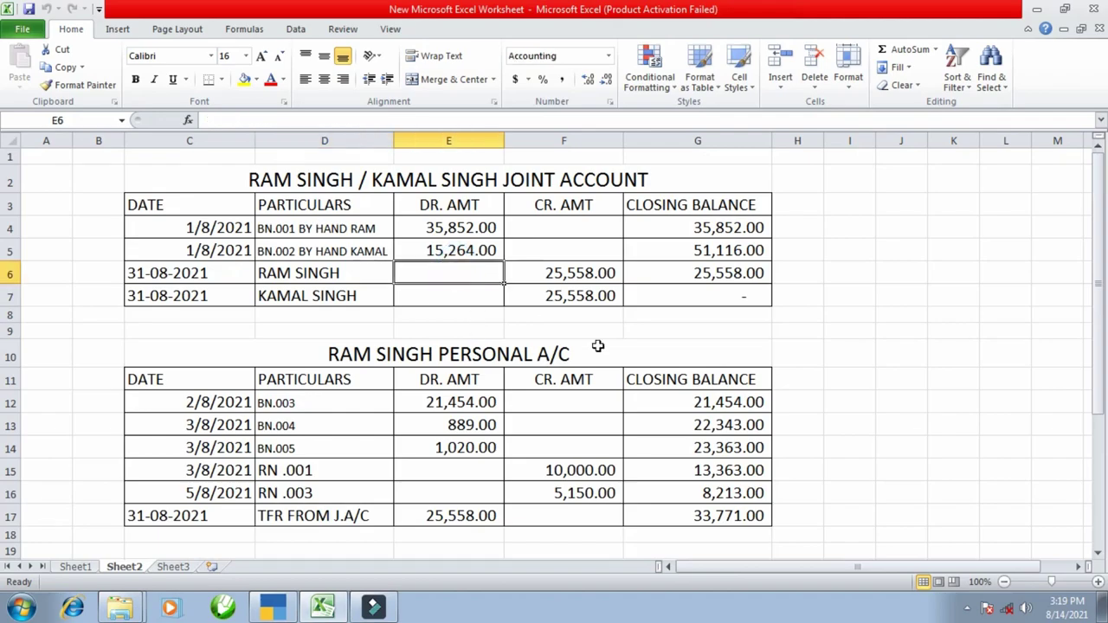
key(alt+Tab)
key(Escape)
key(Escape)
key(Escape)
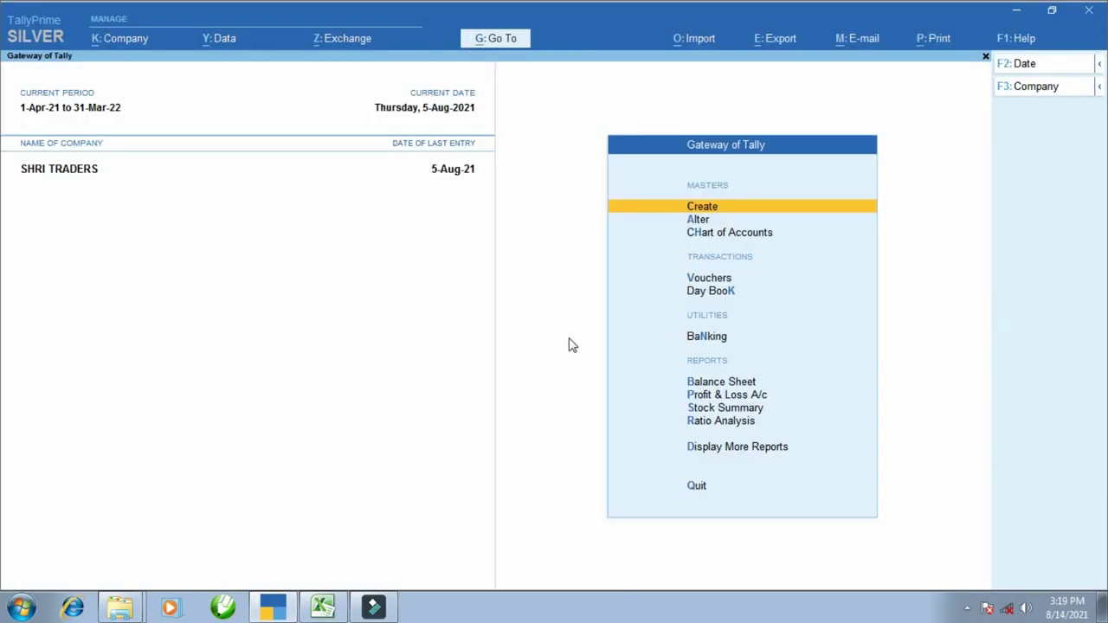
key(Down)
key(Down)
key(Down)
key(Down)
key(Down)
key(Down)
key(Down)
key(Down)
key(Down)
key(Down)
key(Return)
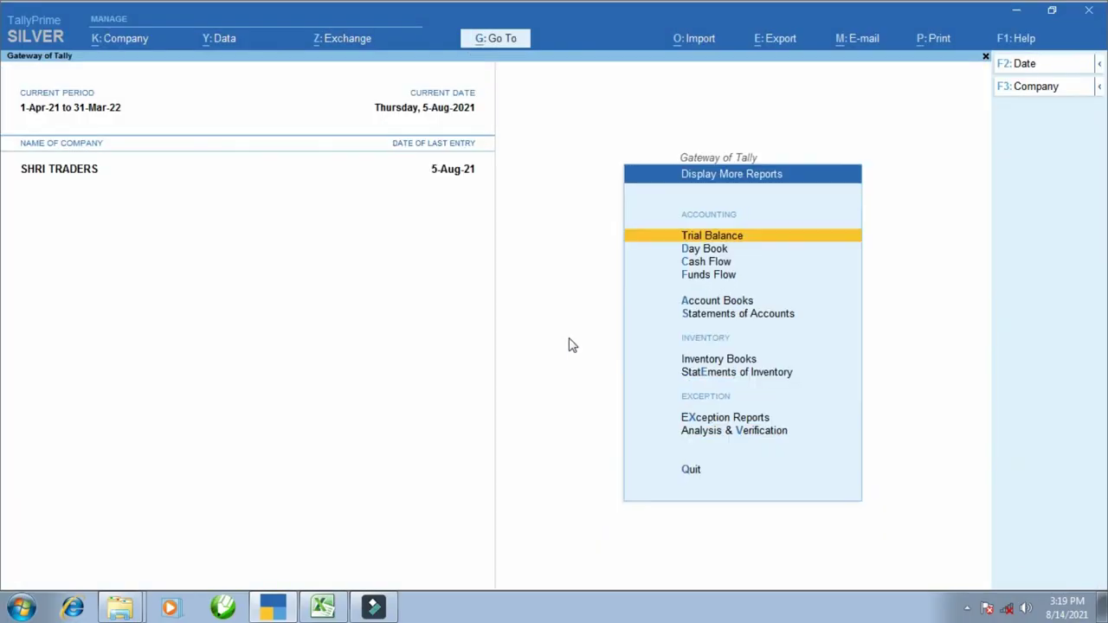
key(Down)
key(Down)
key(Down)
key(Down)
key(Down)
key(Up)
key(Return)
key(Down)
key(Return)
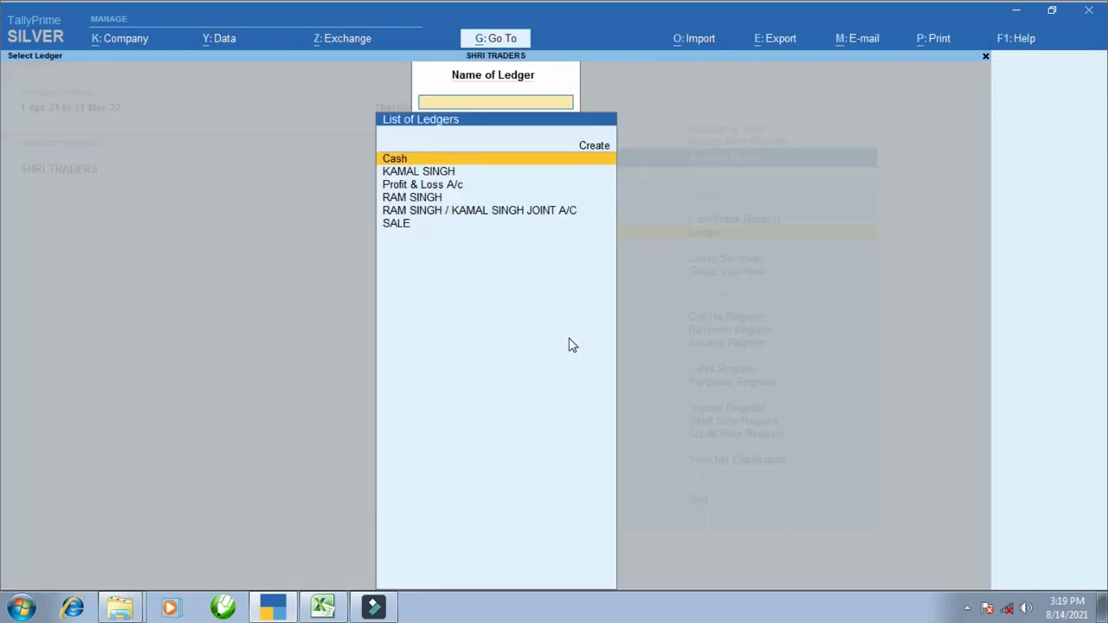
key(Down)
key(Down)
key(Down)
key(Down)
key(Down)
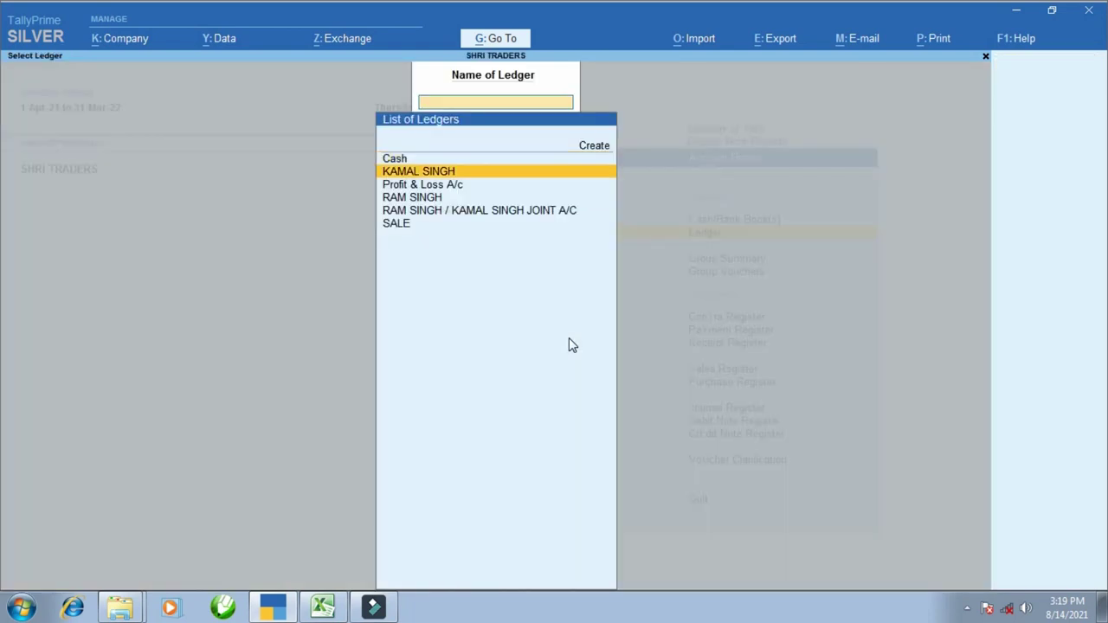
key(Up)
key(Return)
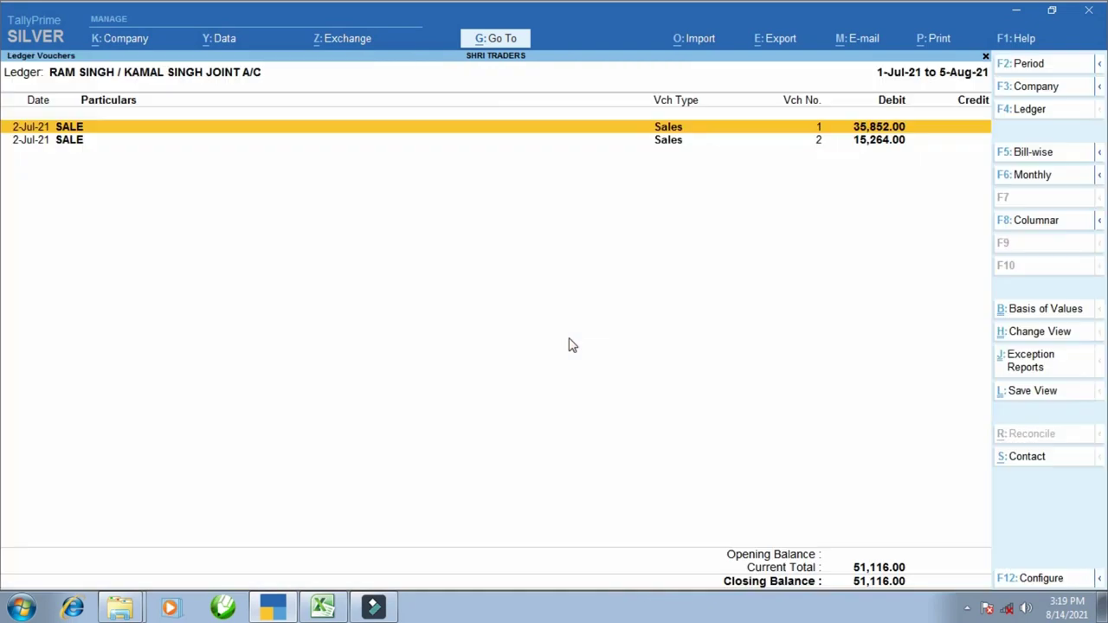
- Compare its 51,116.00 closing balance with Excel cell G5
key(ctrl)
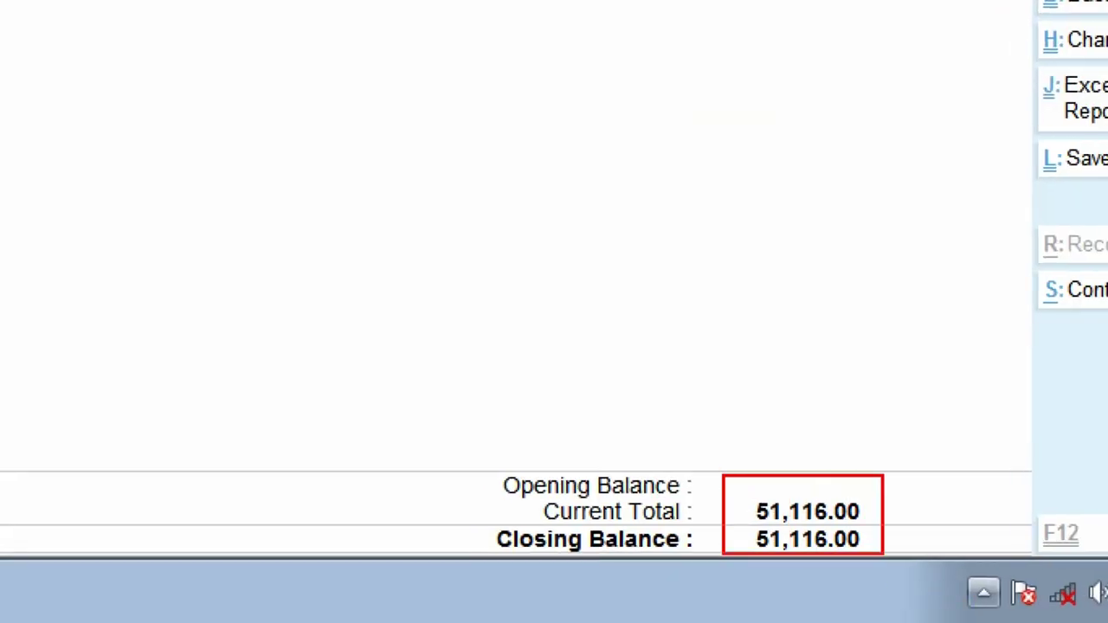
key(alt+Tab)
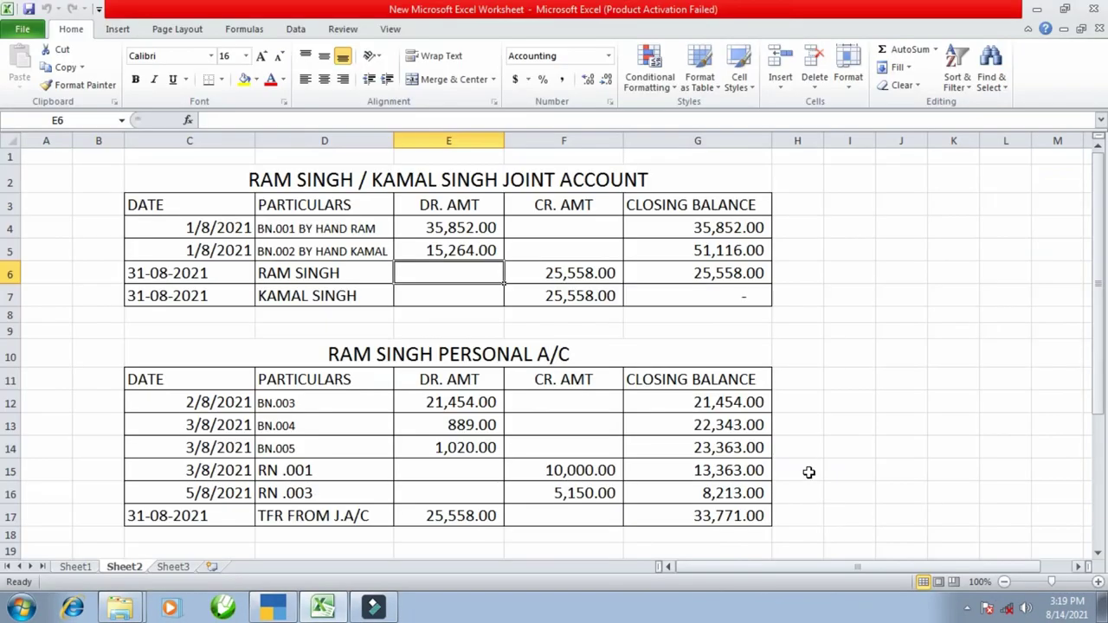
click(718, 251)
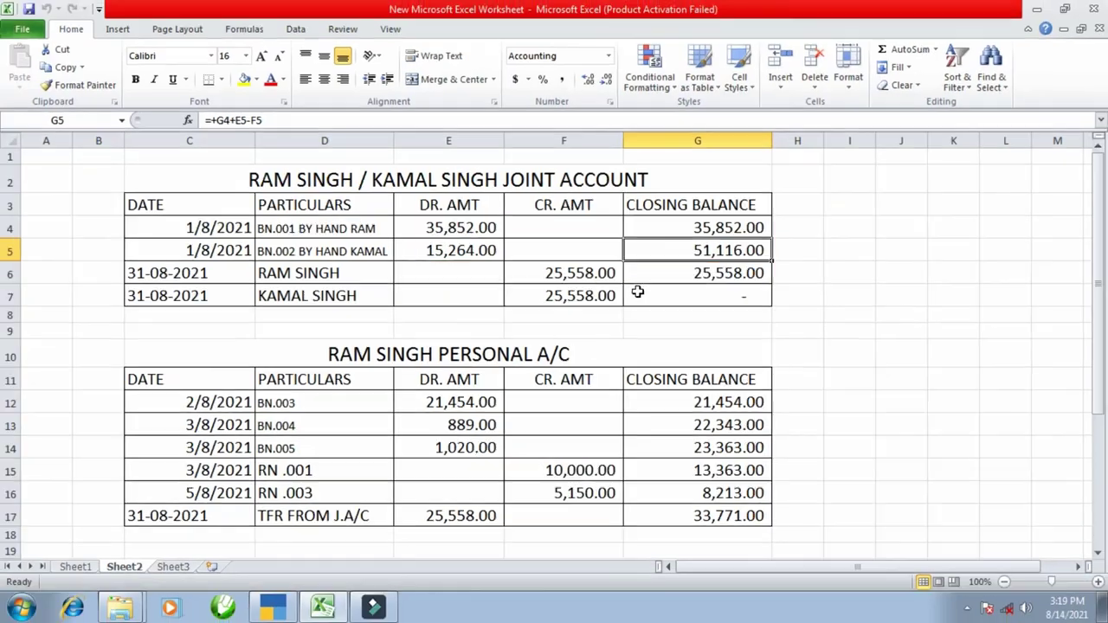
key(alt+Tab)
key(F4)
text(RAM)
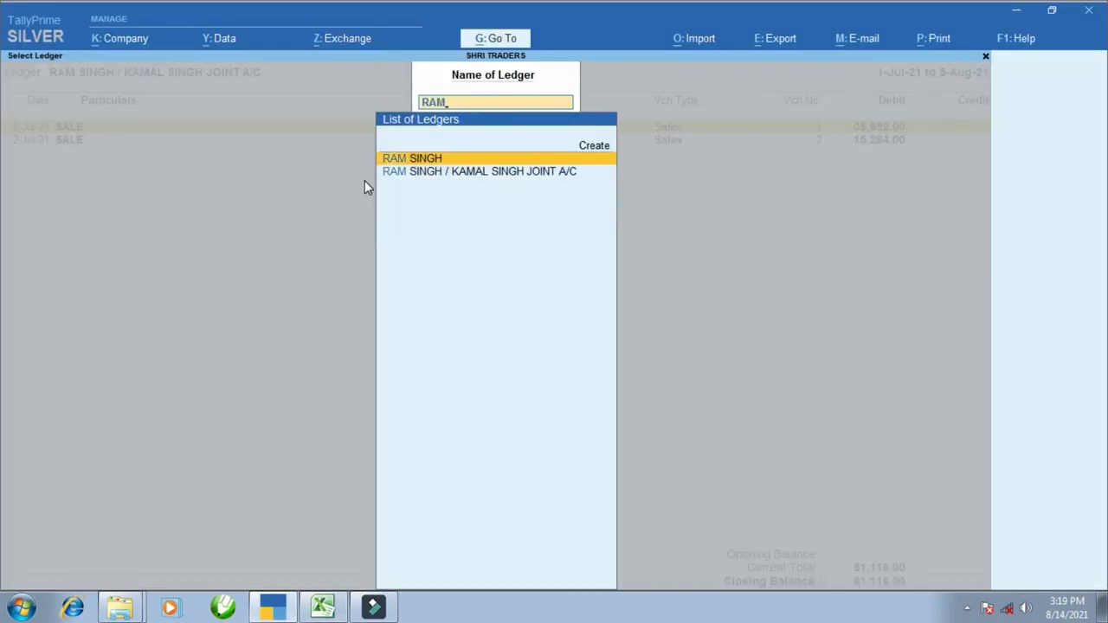
key(Return)
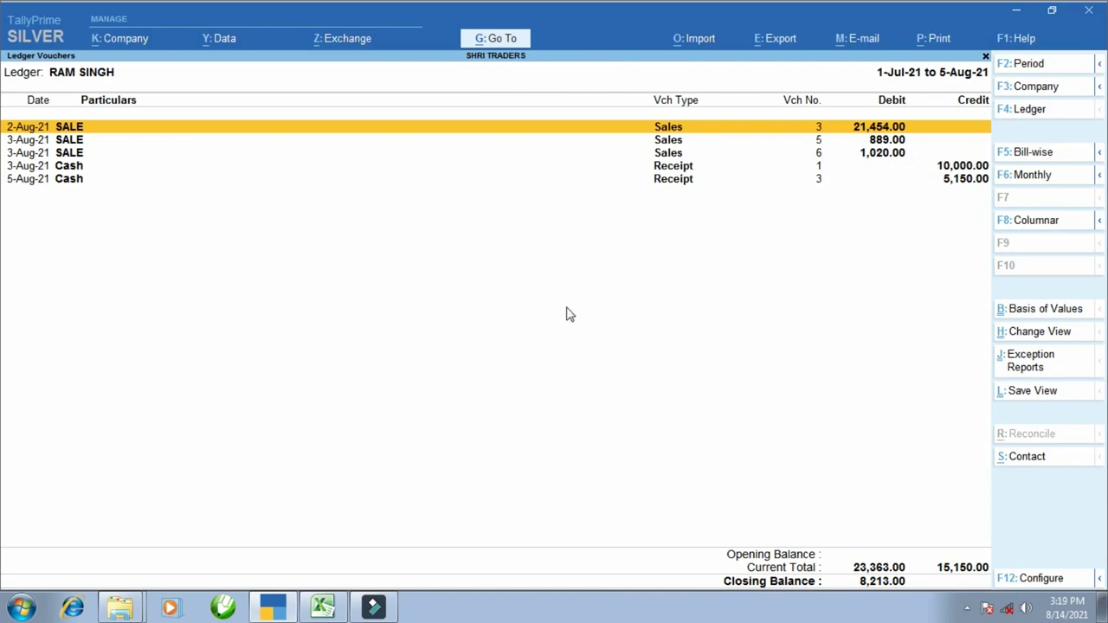
key(ctrl)
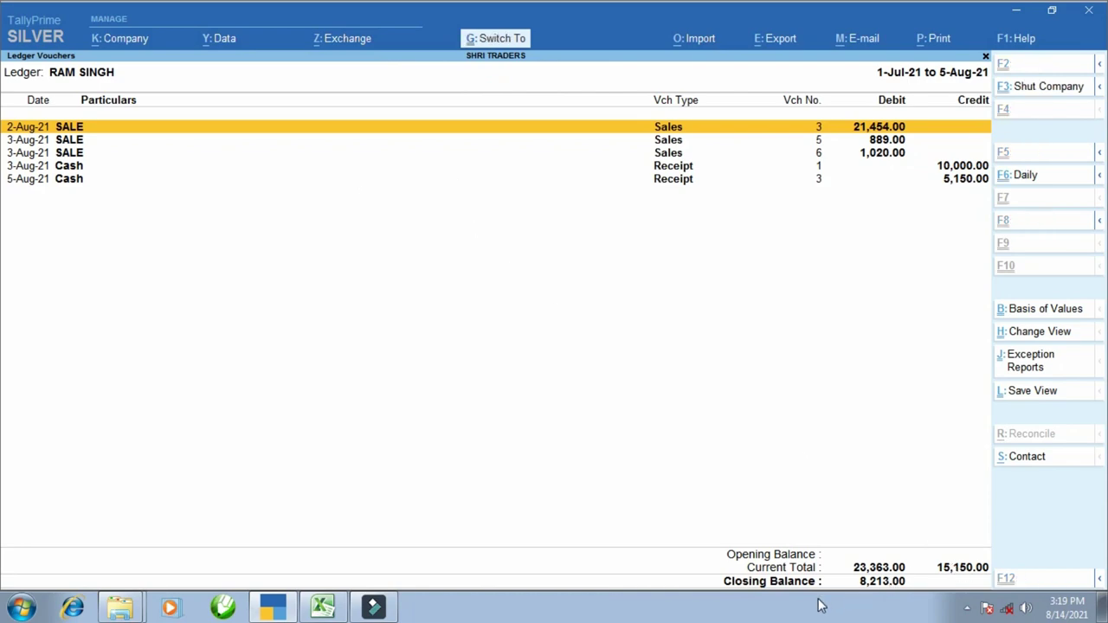
drag(841, 574, 907, 590)
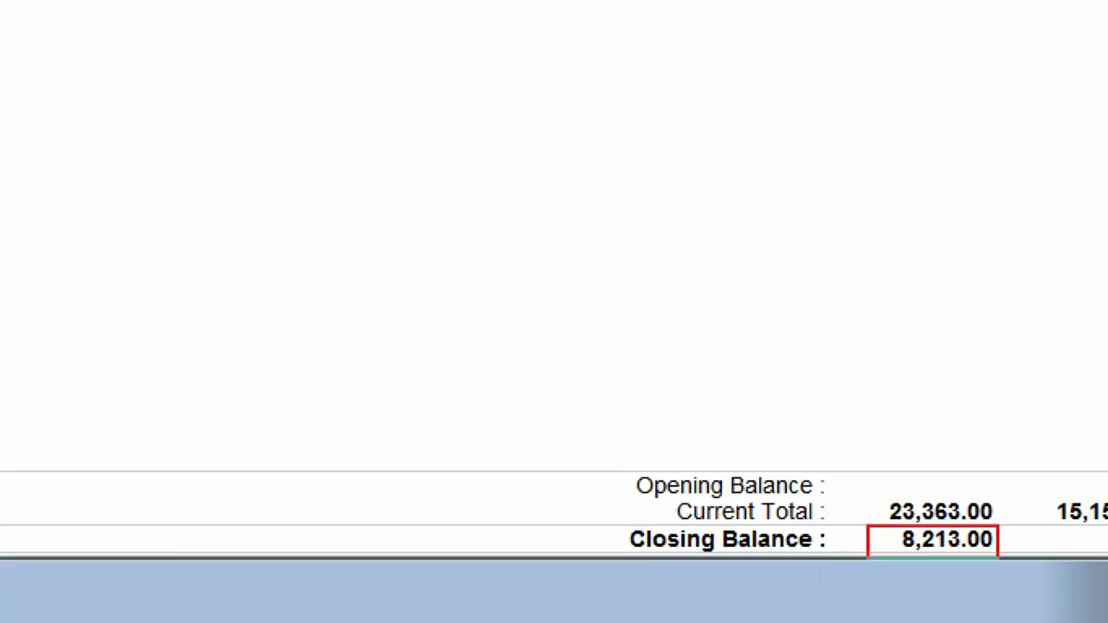
key(alt+Tab)
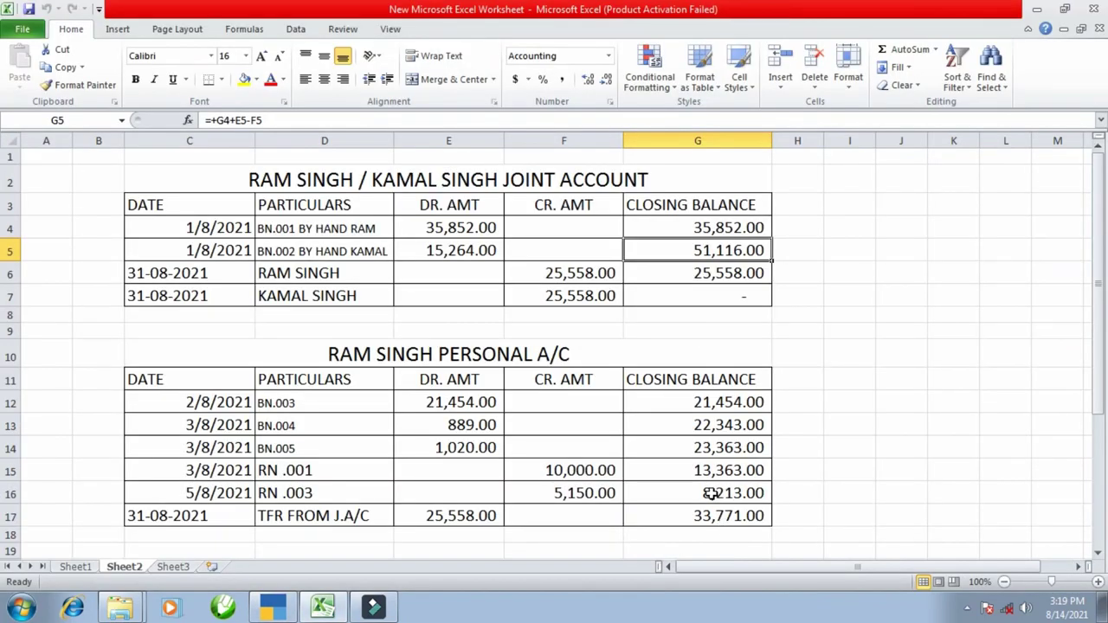
click(710, 492)
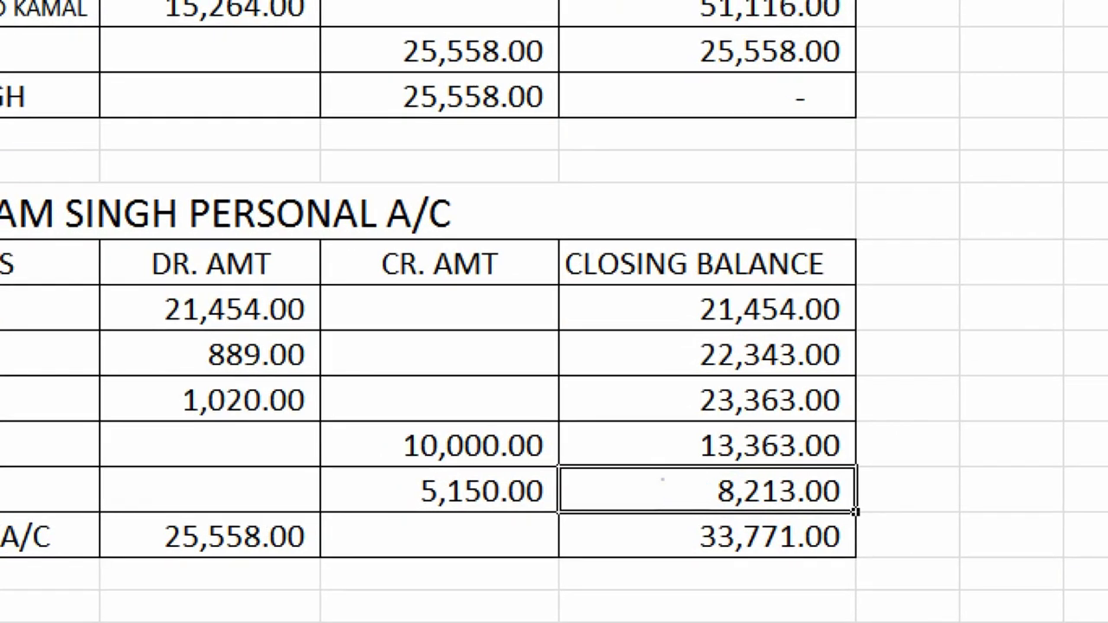
drag(662, 479, 791, 504)
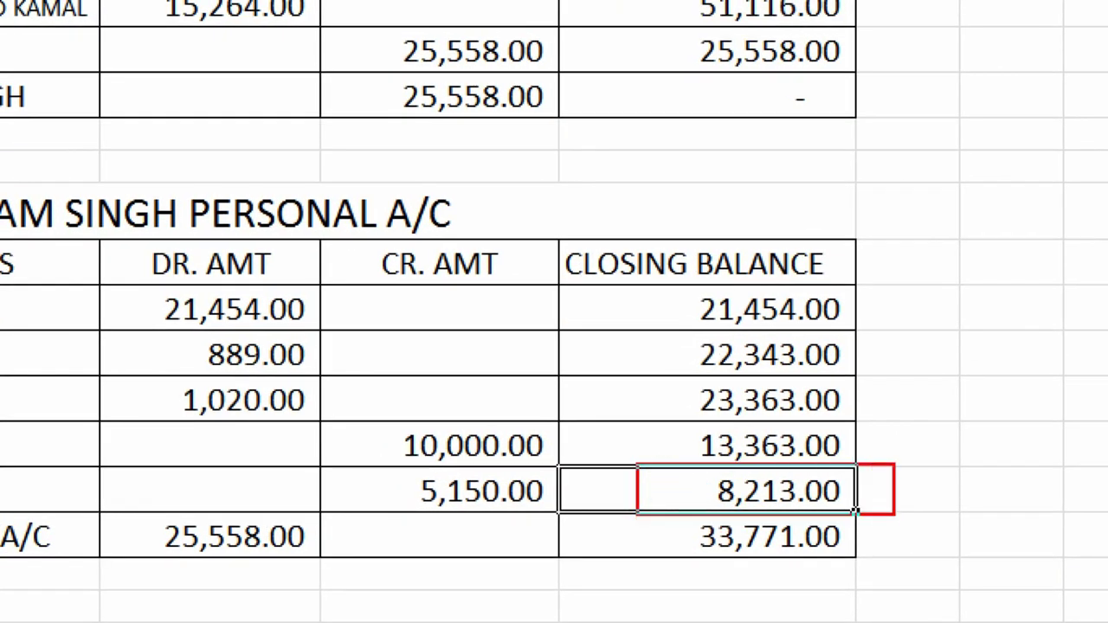
drag(136, 517, 318, 564)
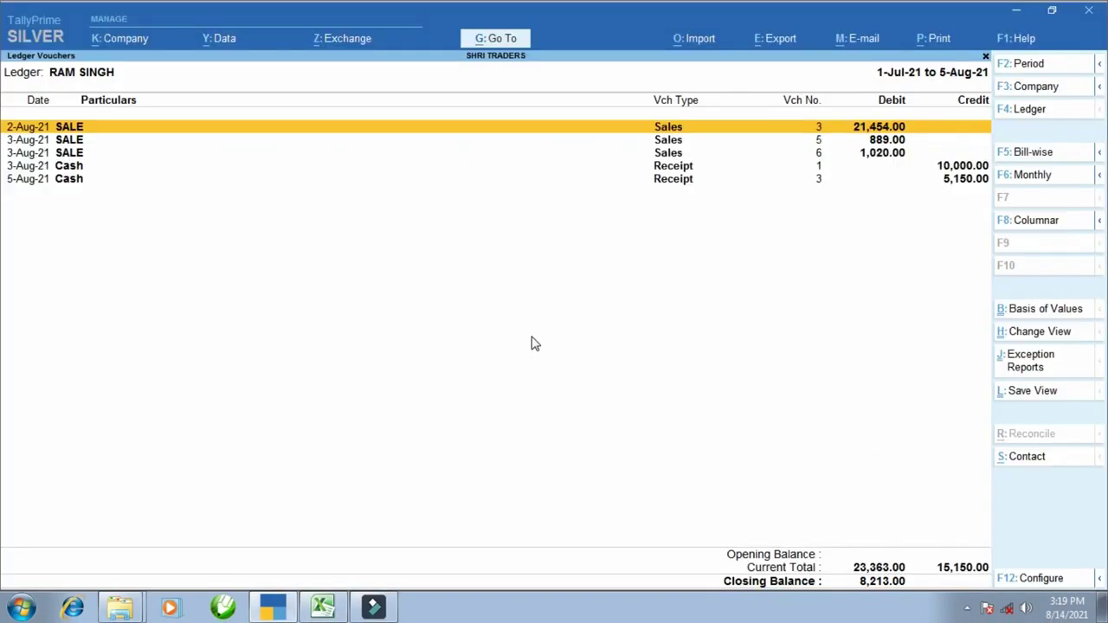
key(F4)
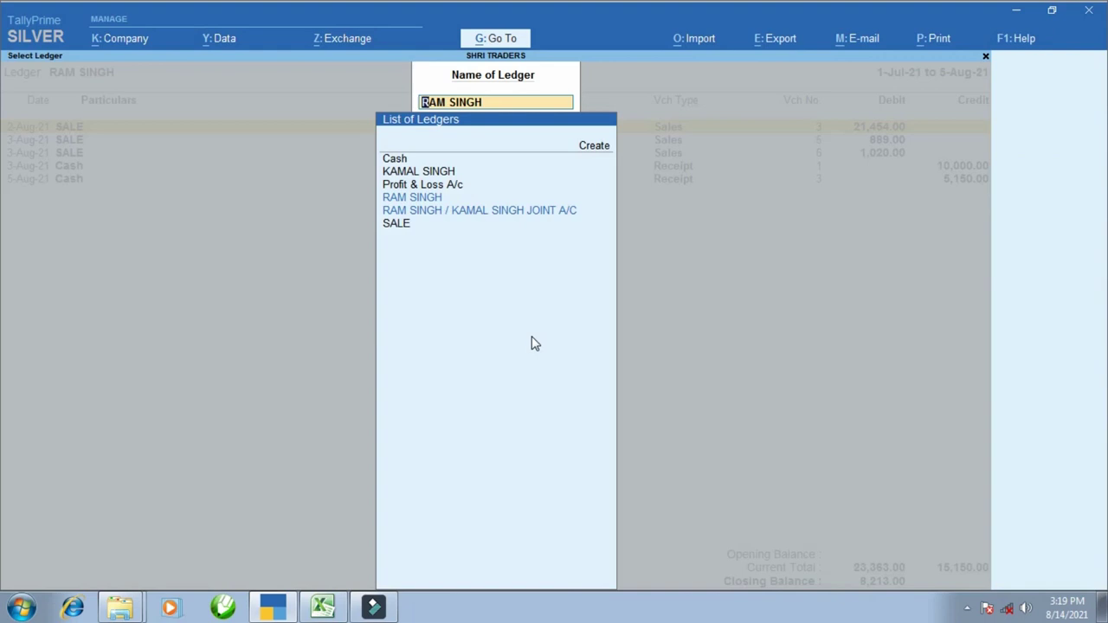
text(KAMAL)
key(Return)
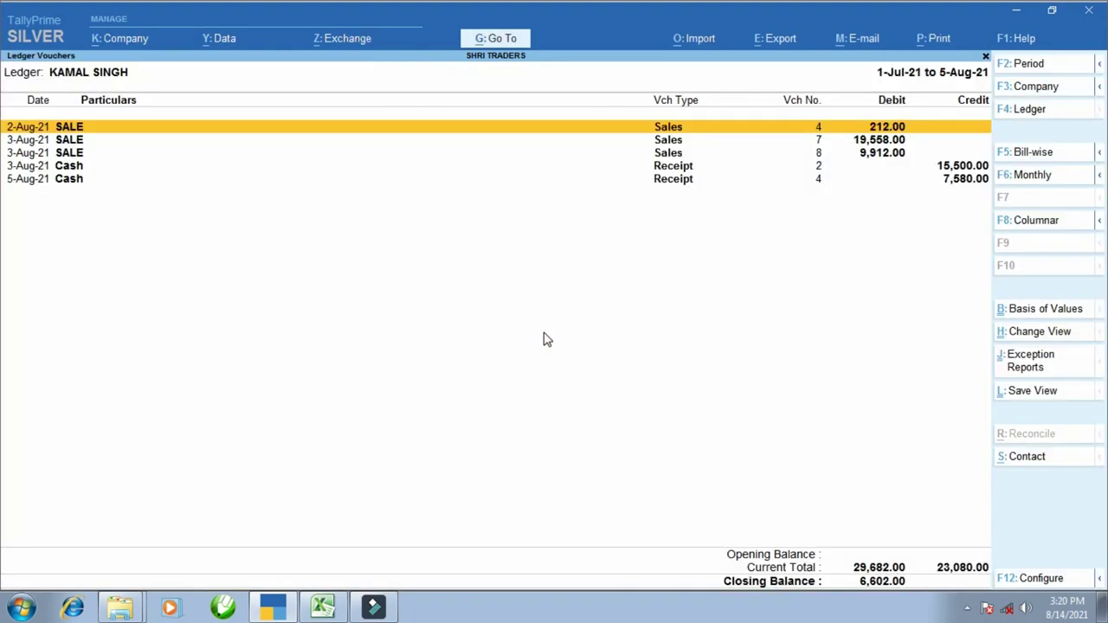
key(ctrl)
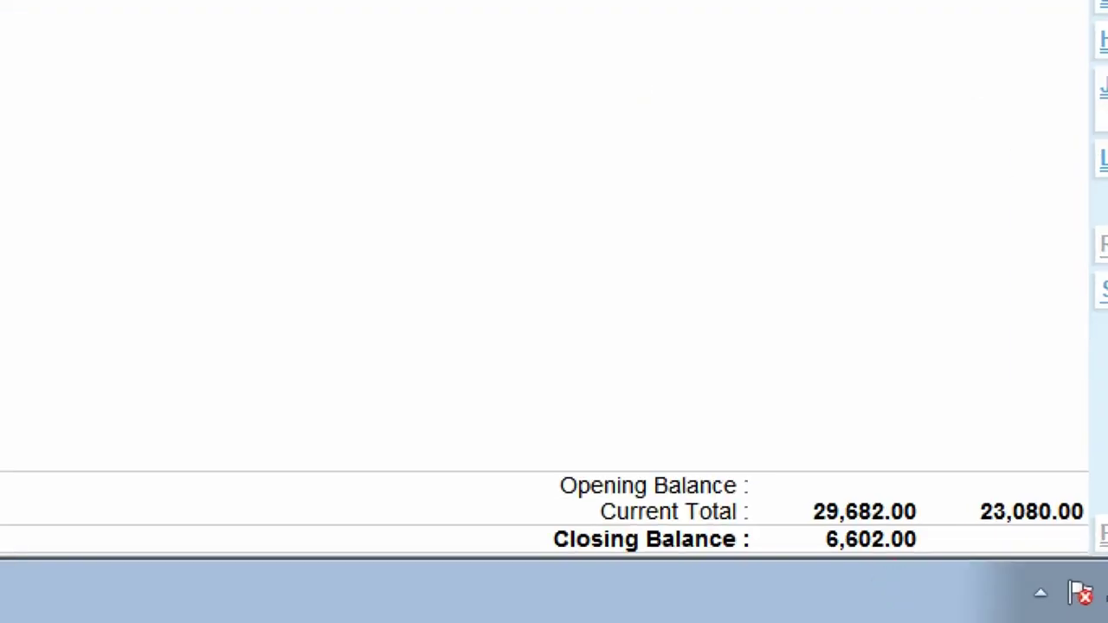
drag(792, 515, 946, 566)
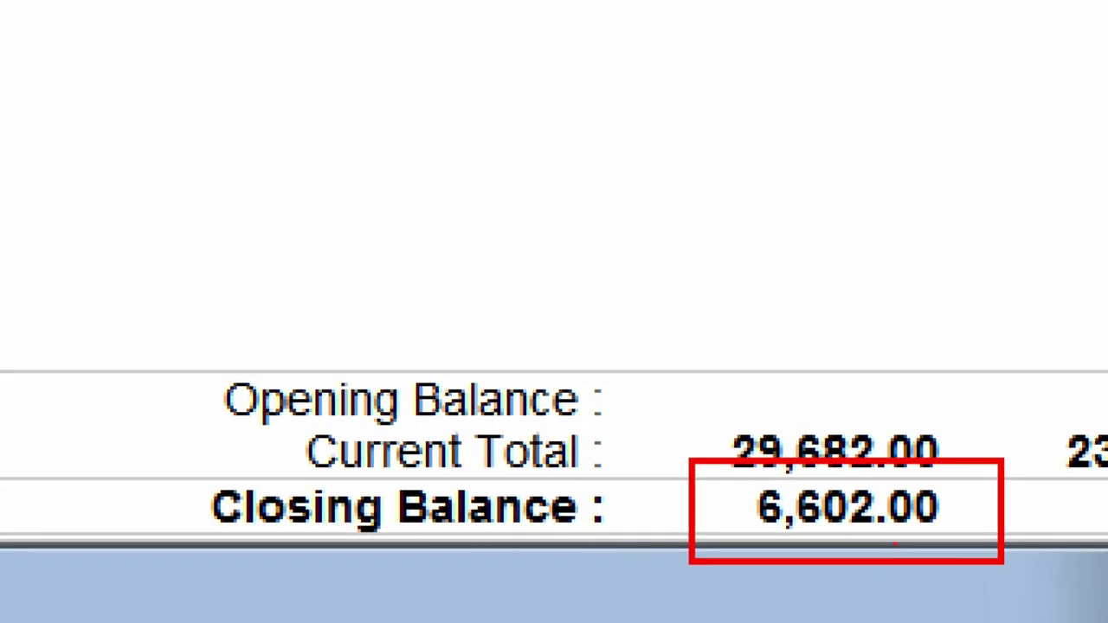
key(alt+Tab)
scroll(748, 436, down, 3)
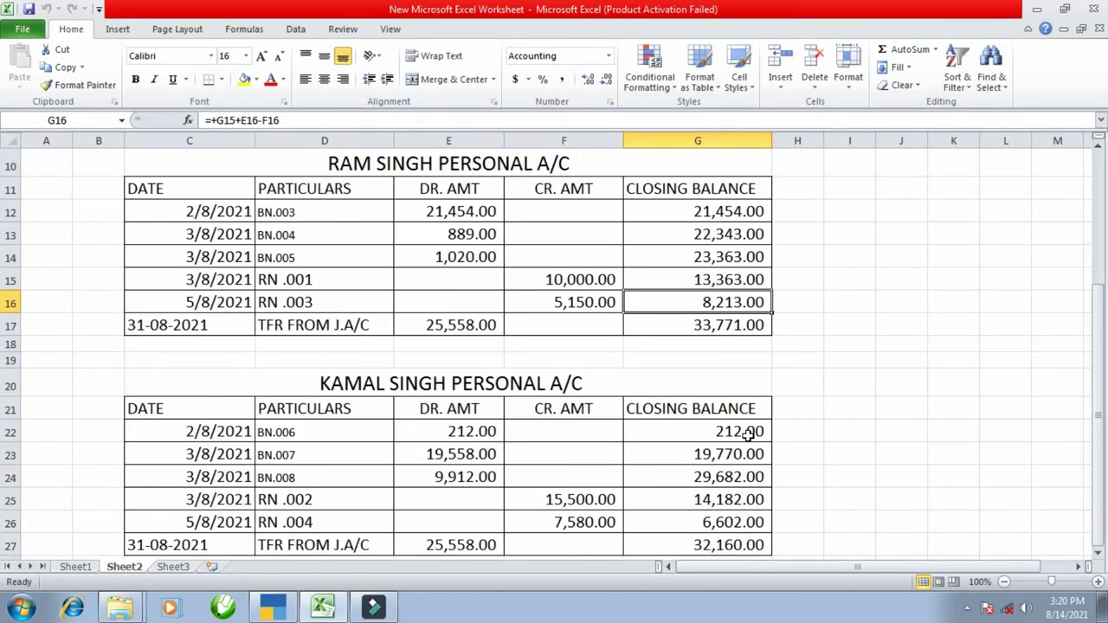
scroll(747, 435, down, 2)
click(725, 379)
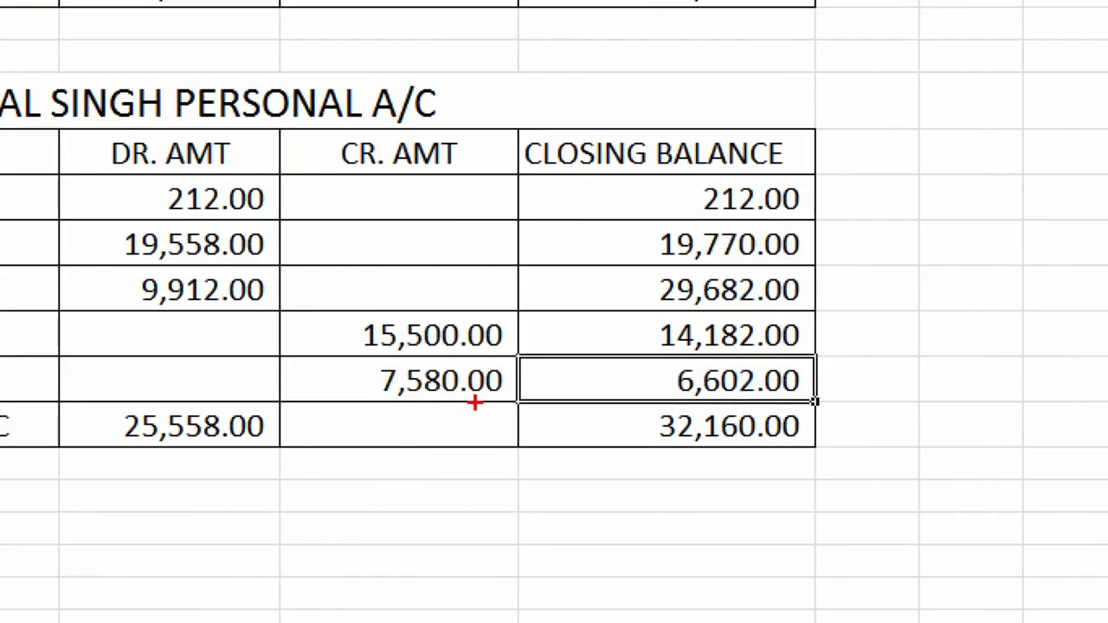
- Recheck the joint account balance in Excel cell G5 before going back to TallyPrime
scroll(572, 396, up, 5)
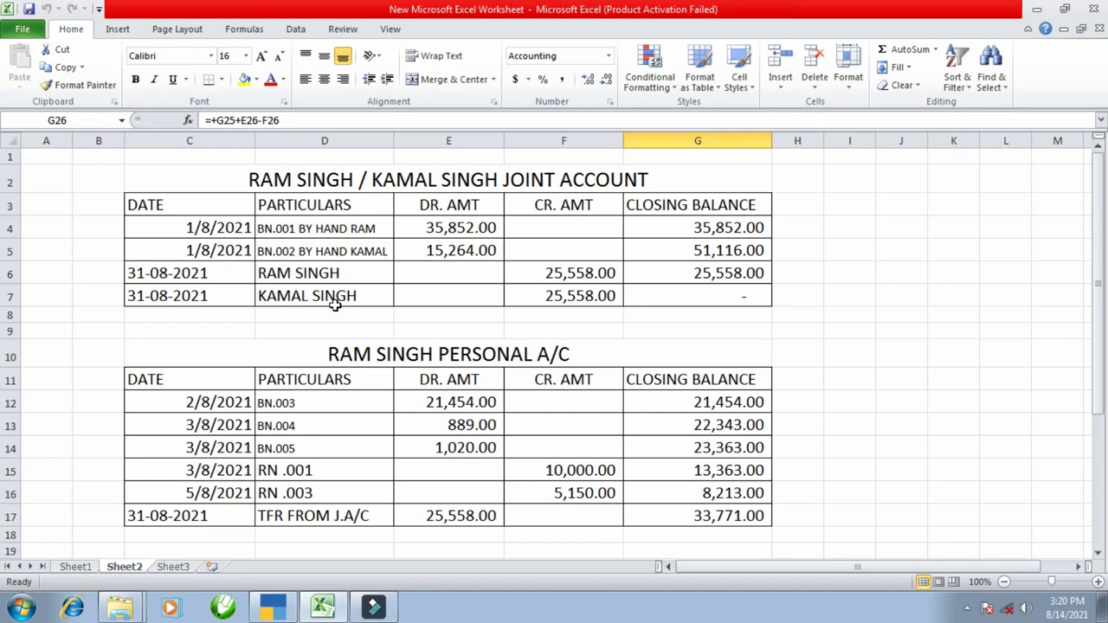
click(676, 250)
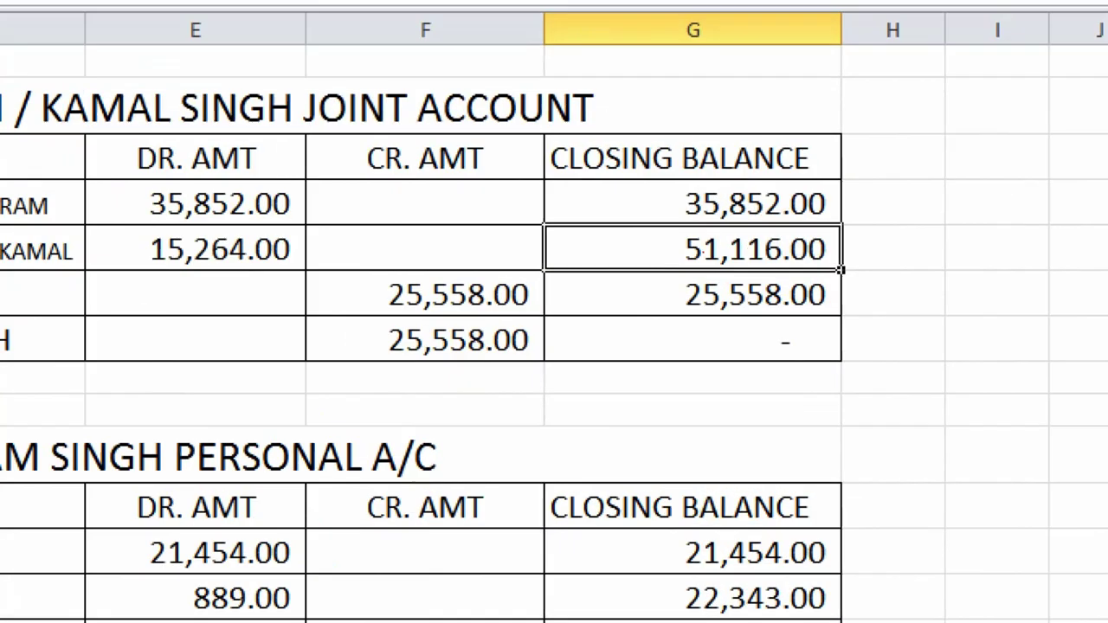
click(703, 250)
mouse_move(341, 274)
mouse_down()
mouse_move(381, 314)
mouse_move(542, 361)
mouse_up()
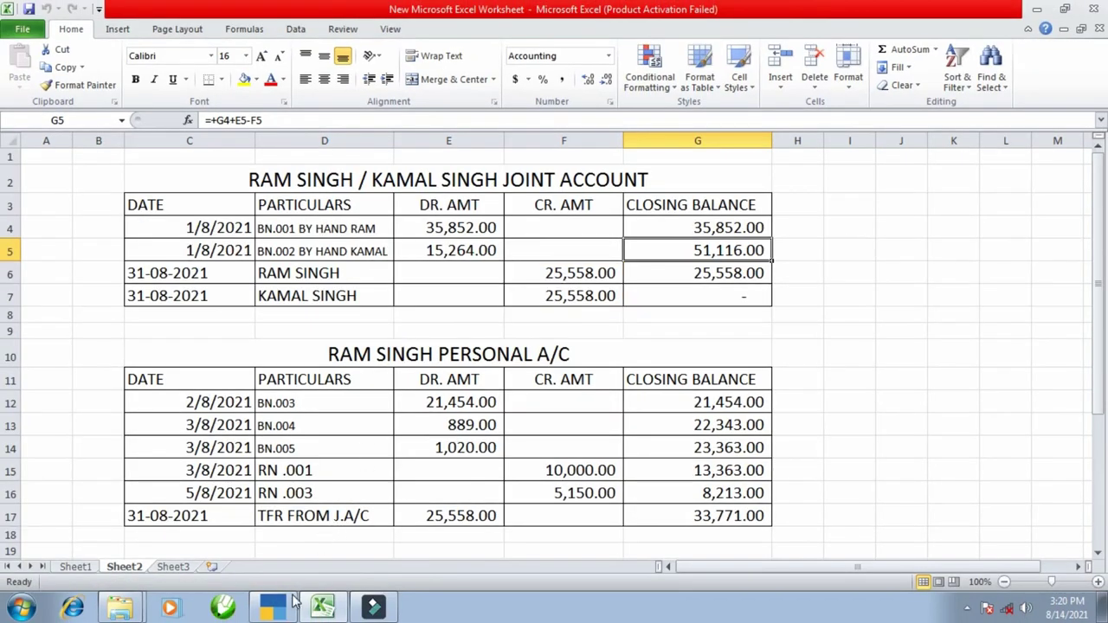
click(274, 606)
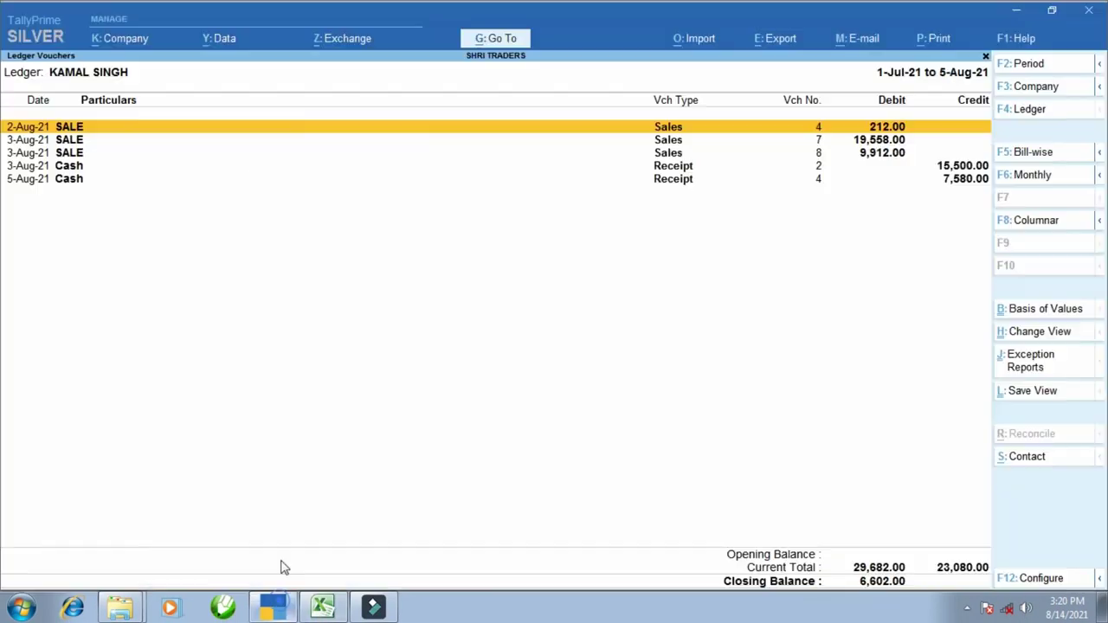
- Start a new journal voucher dated 31 August
key(Escape)
key(Escape)
key(Escape)
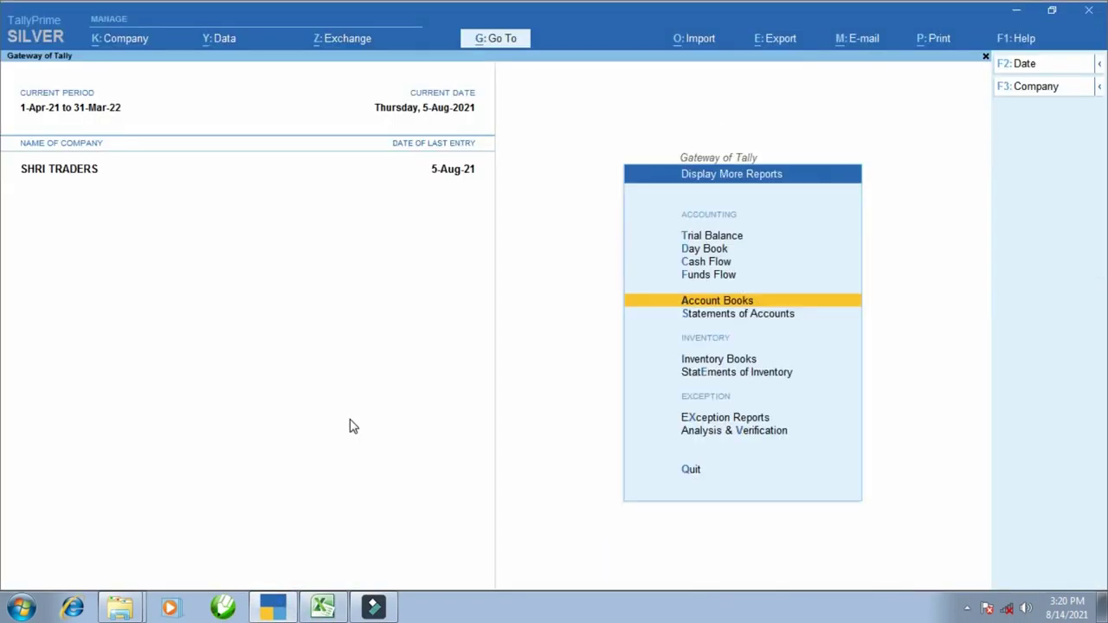
key(Escape)
key(Escape)
key(Escape)
key(v)
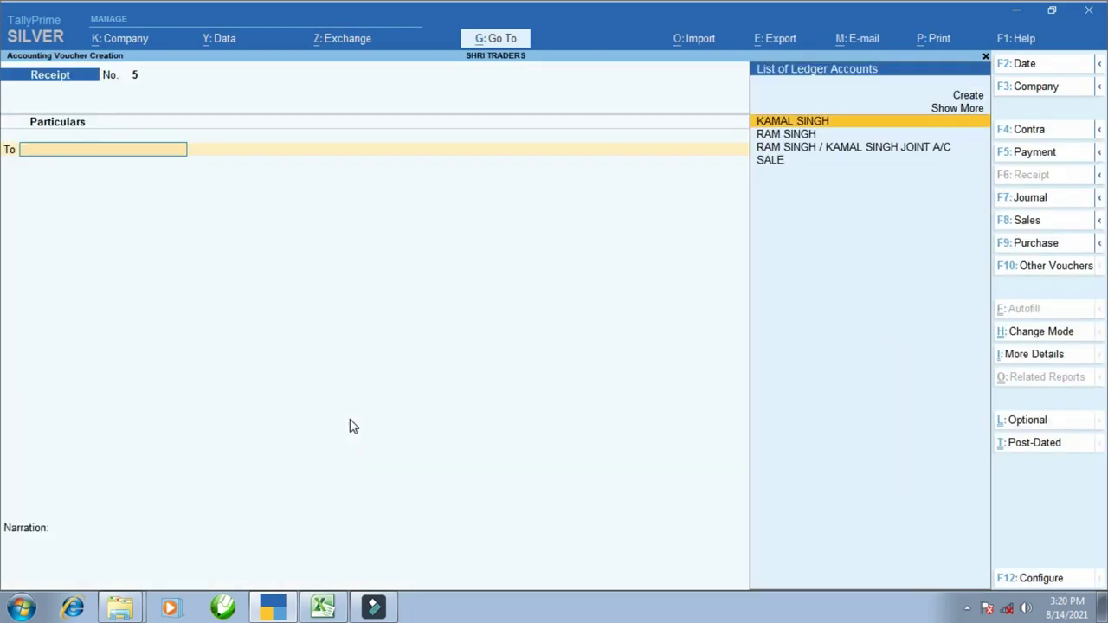
key(F2)
text(31.8)
key(Return)
key(F7)
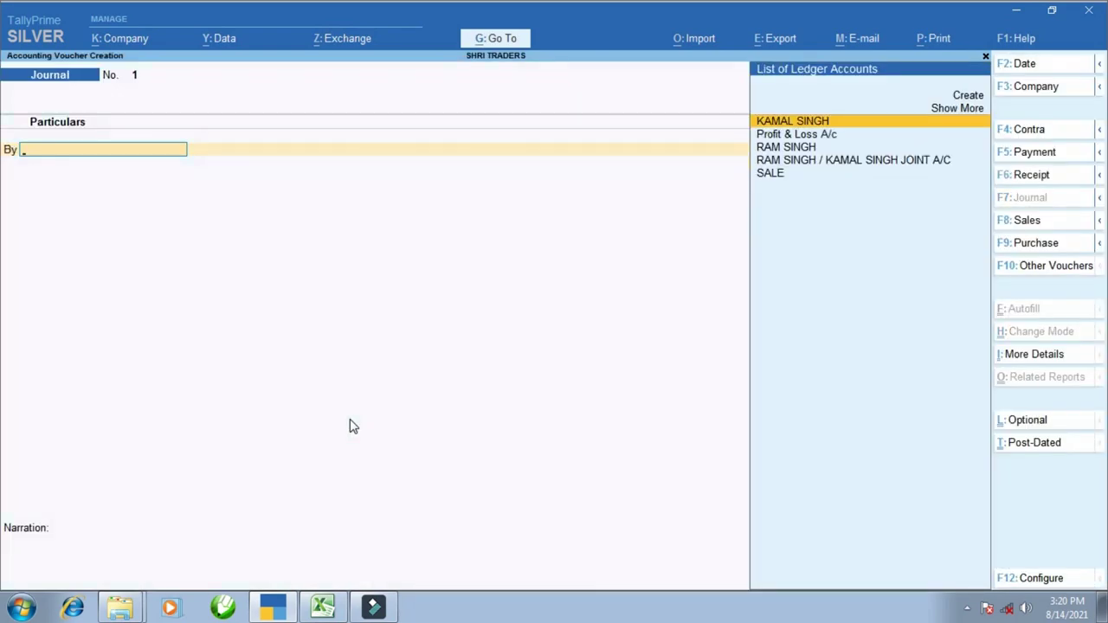
text(RAM)
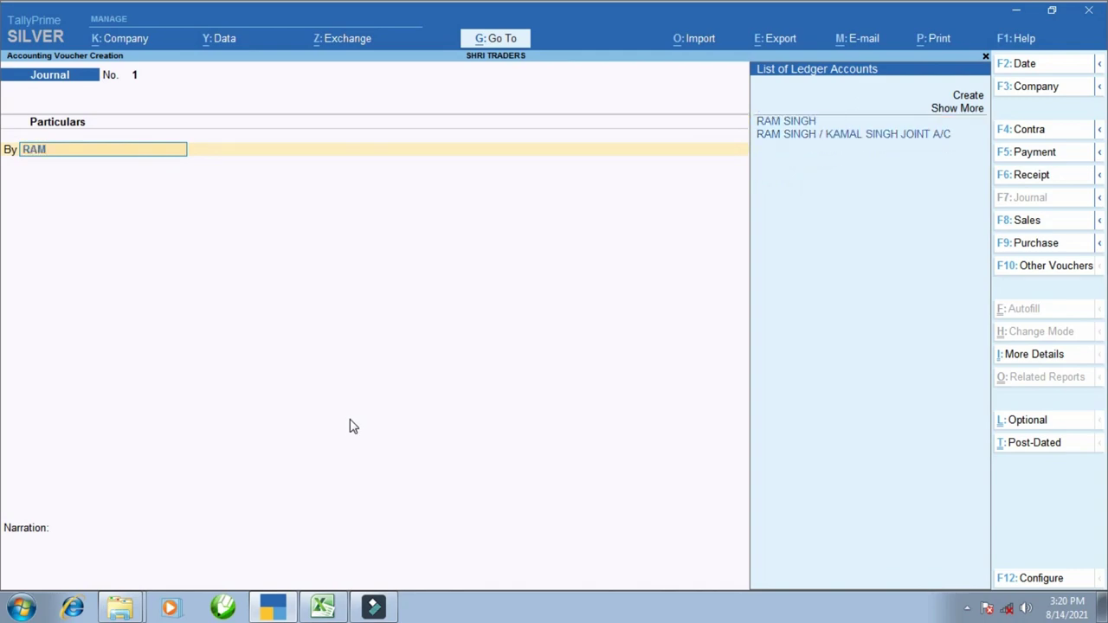
key(Return)
key(alt+Tab)
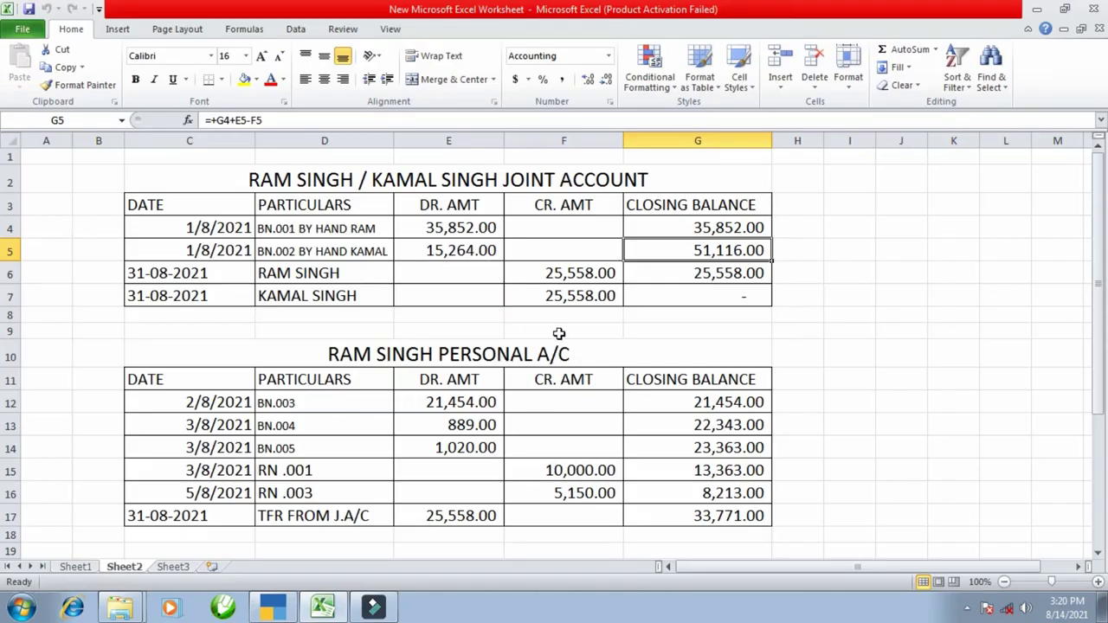
click(554, 277)
key(alt+Tab)
text(25558)
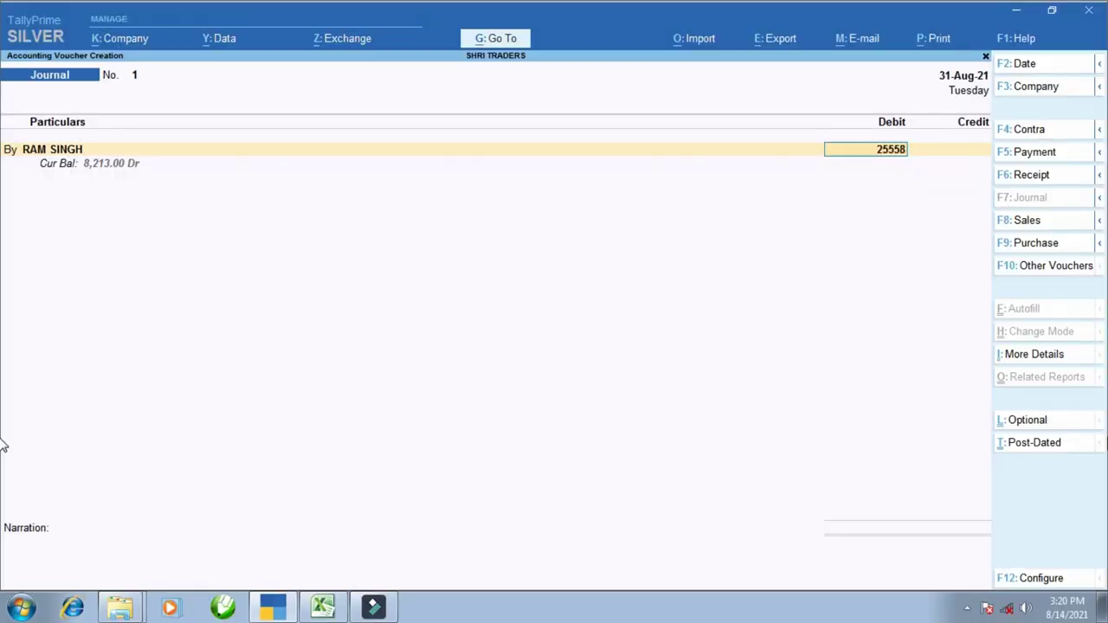
key(Return)
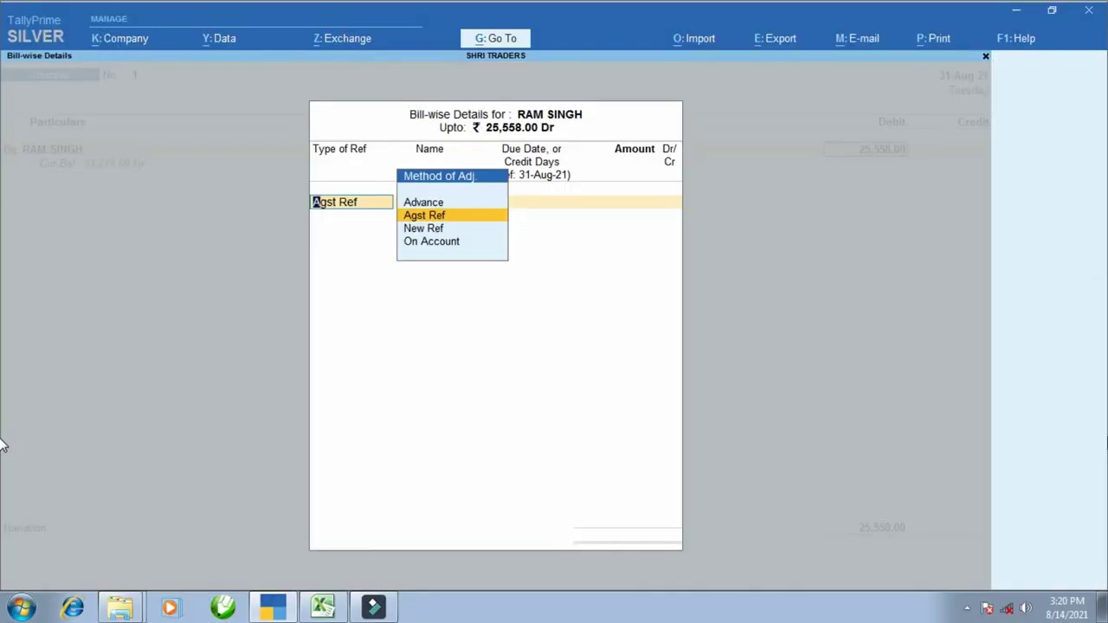
key(Down)
key(Down)
key(Return)
key(Return)
key(Return)
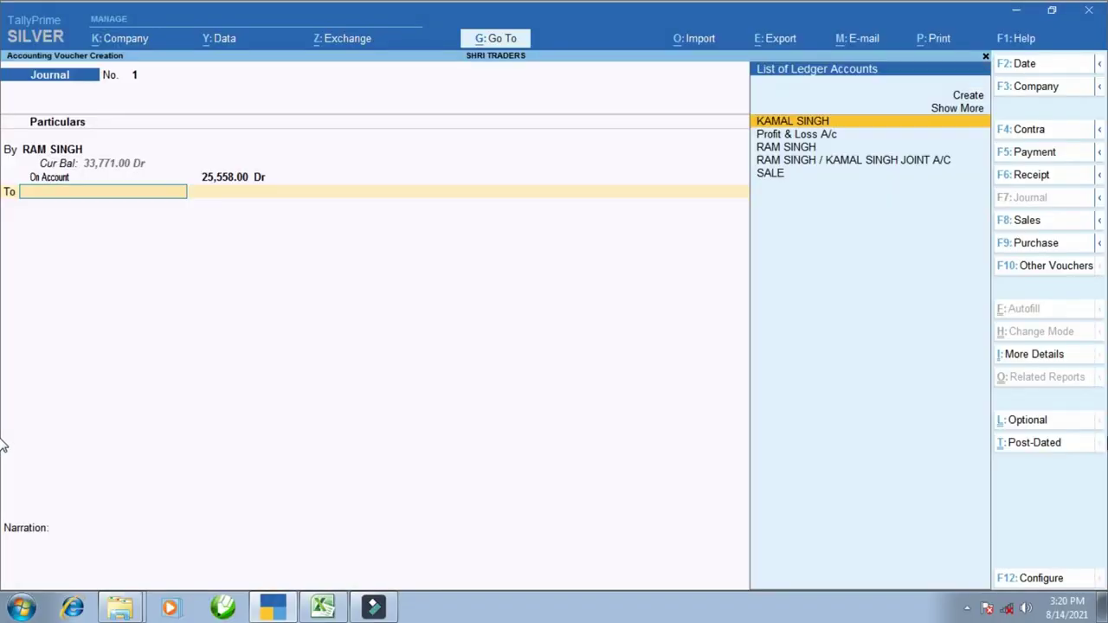
key(BackSpace)
text(b)
key(Return)
text(KAMAL)
key(Return)
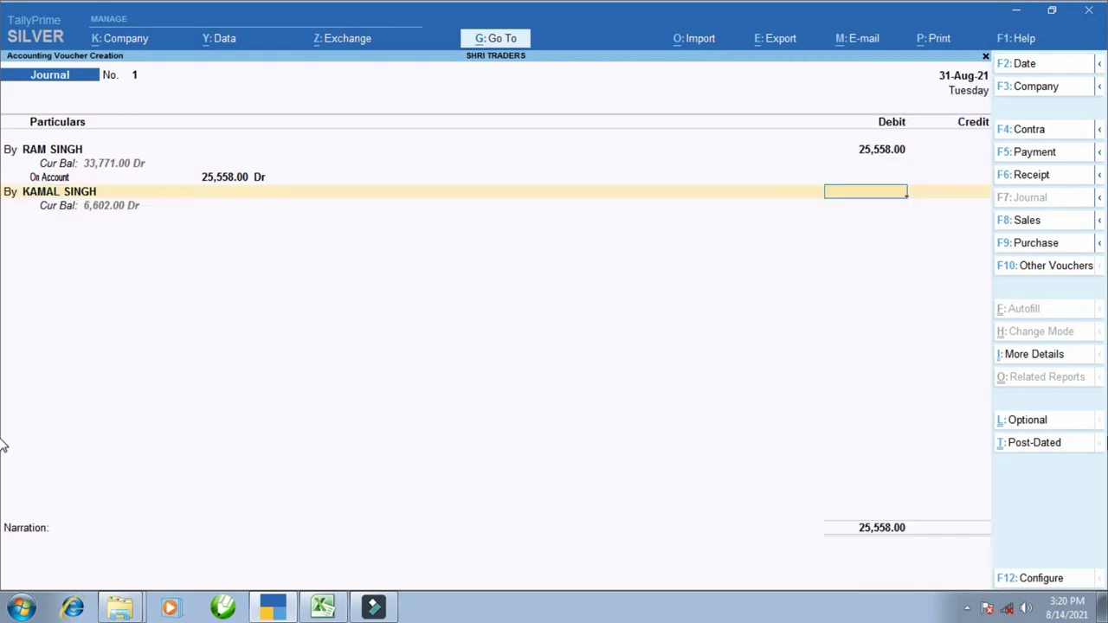
text(25558)
key(Return)
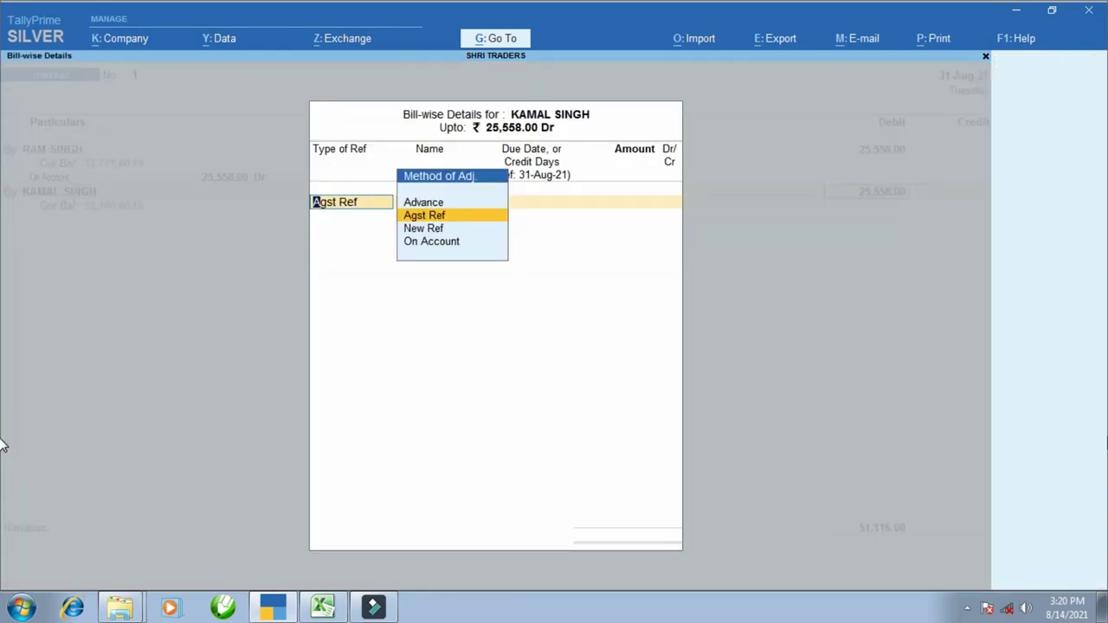
key(Down)
key(Down)
key(Return)
key(Return)
key(Return)
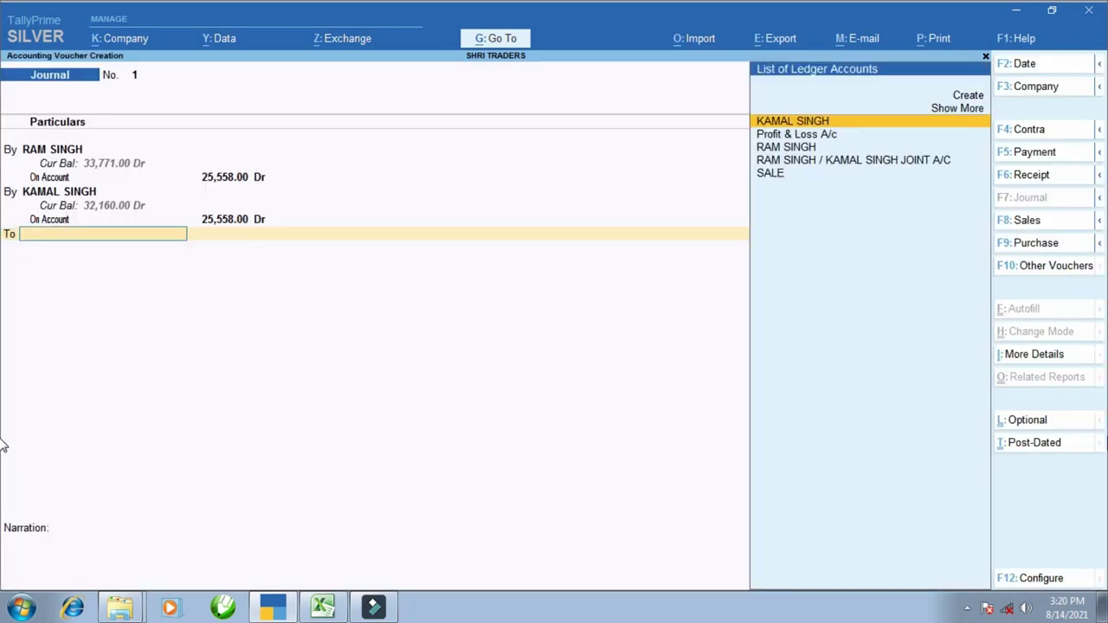
- Credit the joint account ledger 51,116.00 On Account
text(RAM)
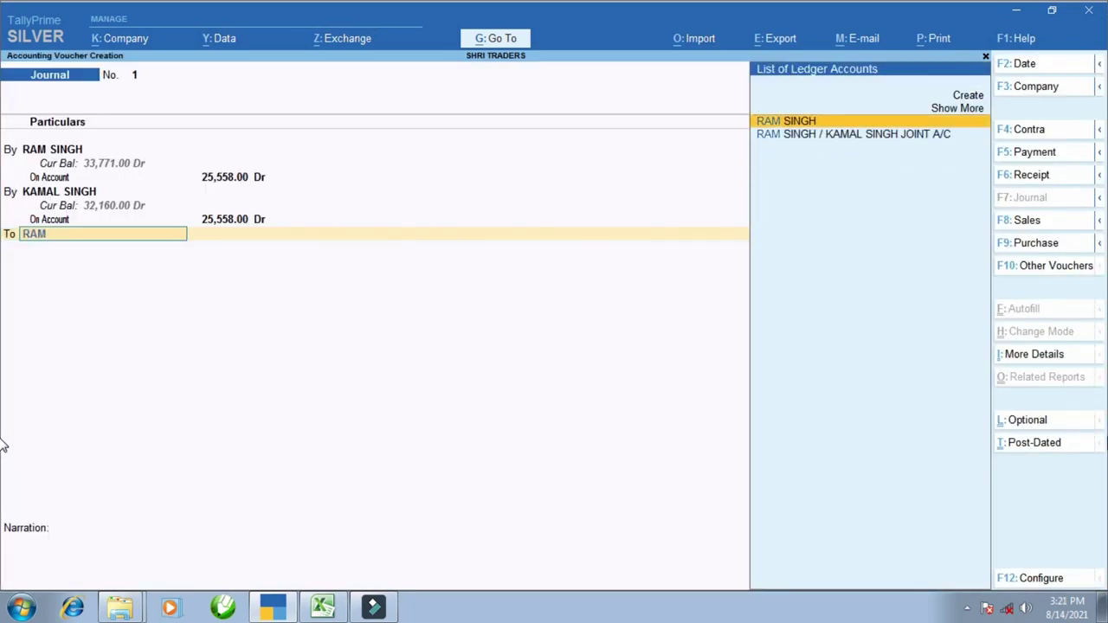
key(Down)
key(Return)
key(Return)
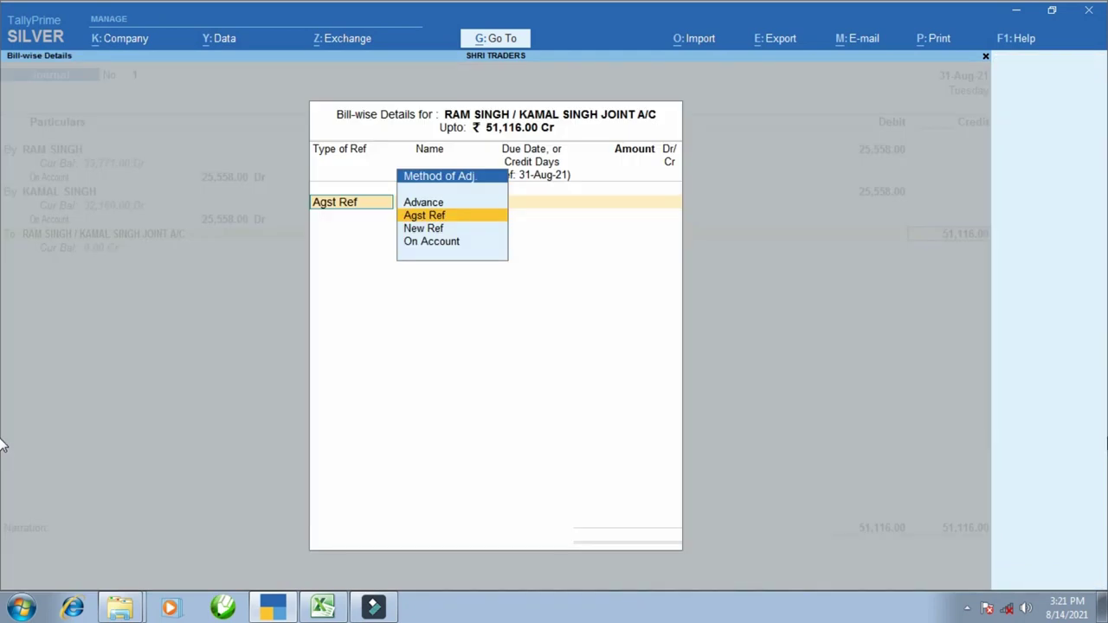
key(Down)
key(Down)
key(Return)
key(Return)
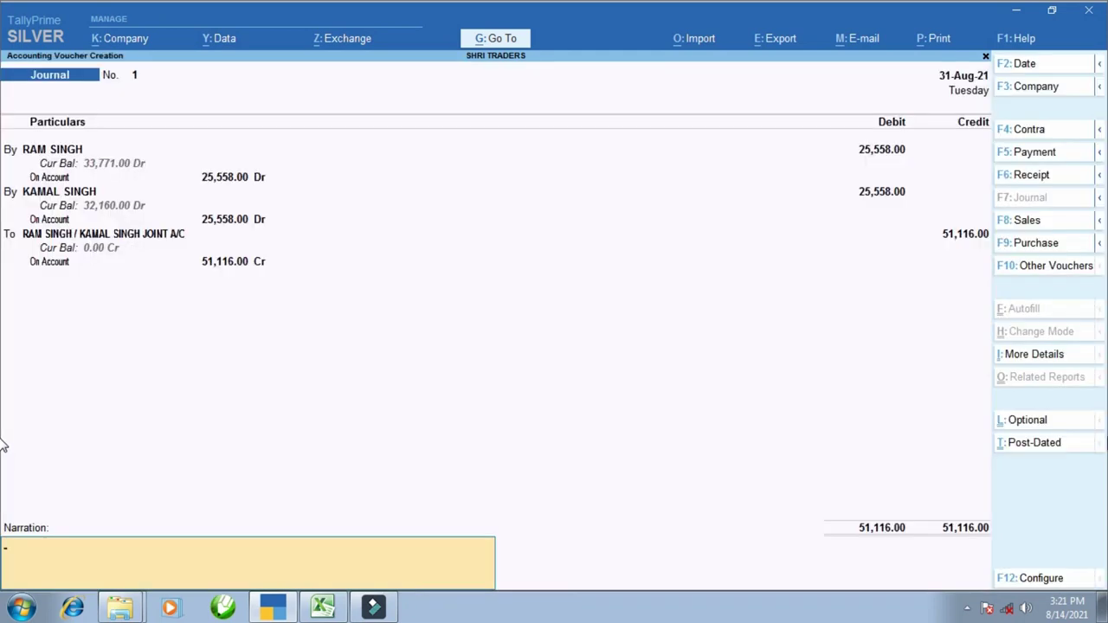
key(Return)
- Add a narration about transferring the amount to the personal ledgers and save the journal
text(n)
text(AMOUNT TFR I)
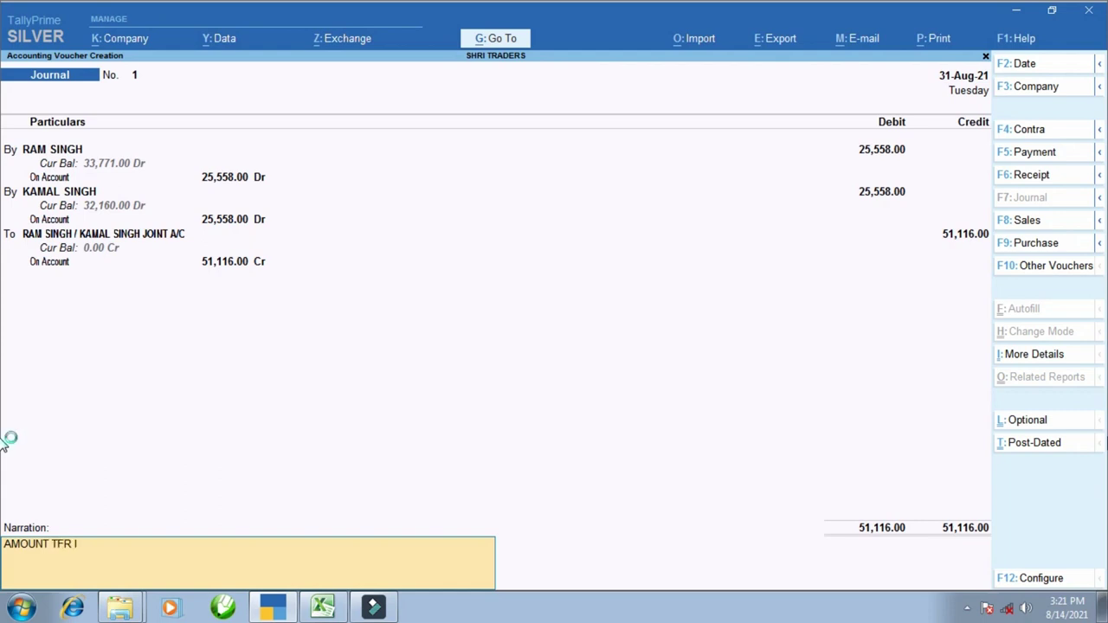
text(N PERSONAL LEDGER)
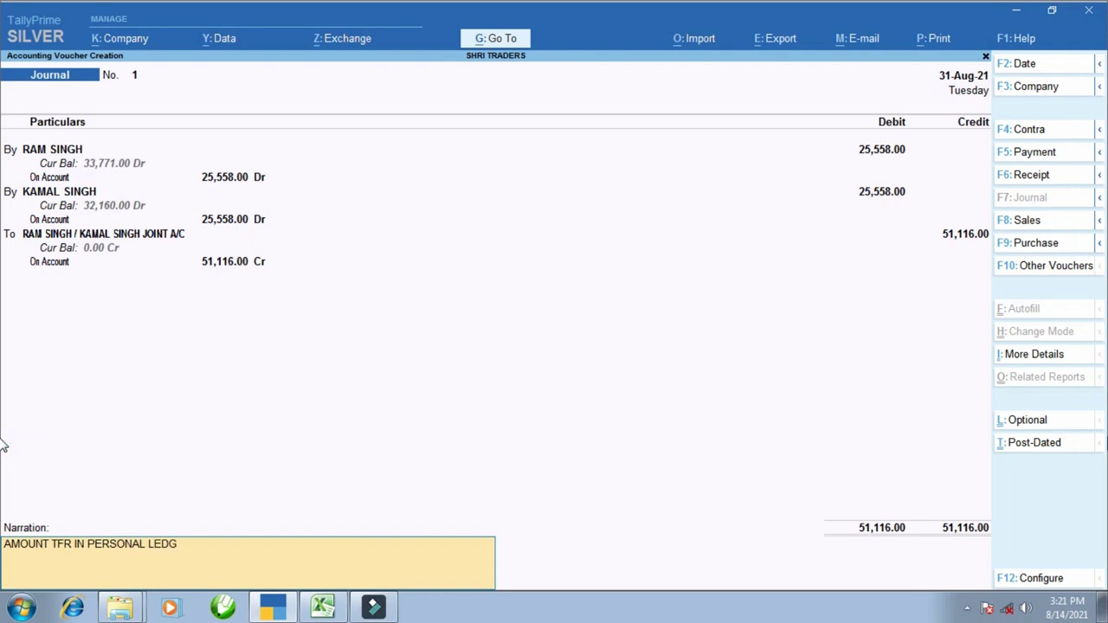
key(Return)
key(Return)
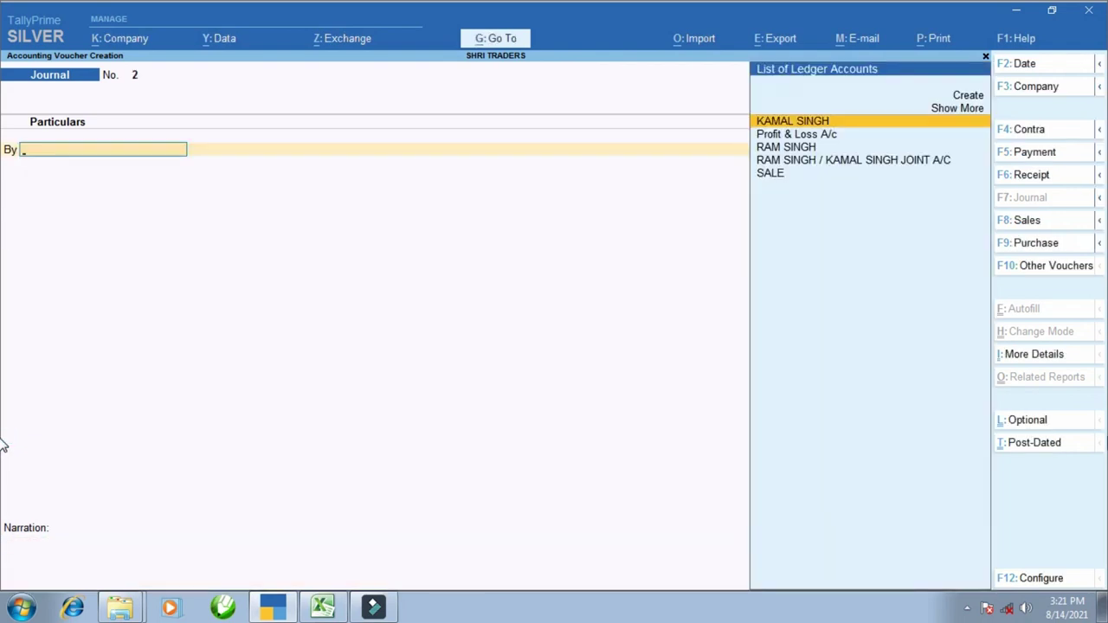
- Open the second partner's ledger vouchers report from Account Books
key(Escape)
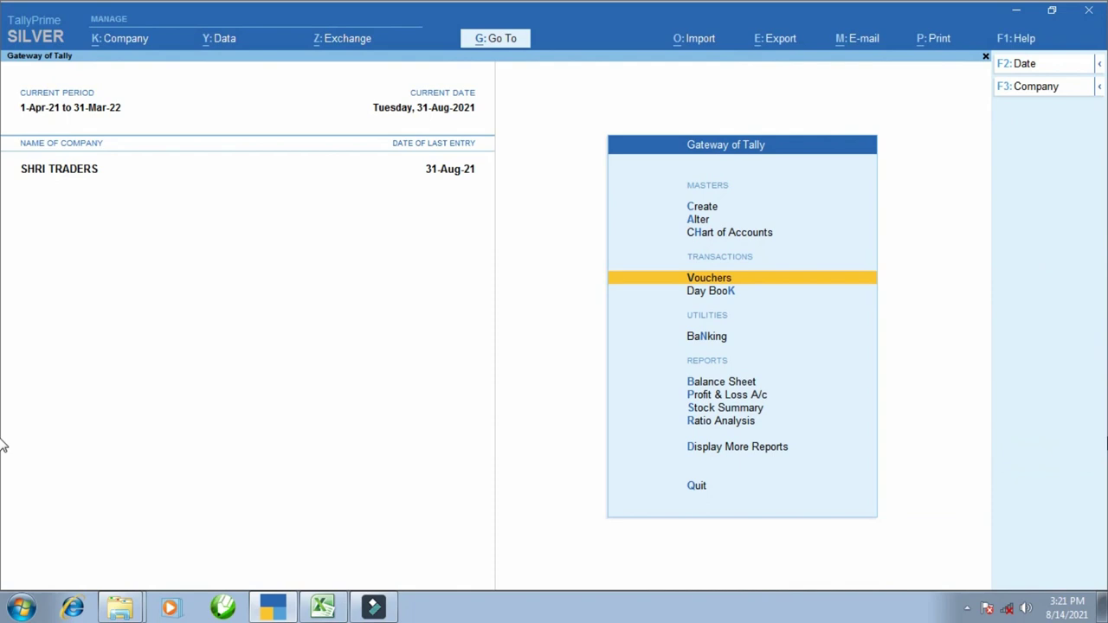
key(d)
key(a)
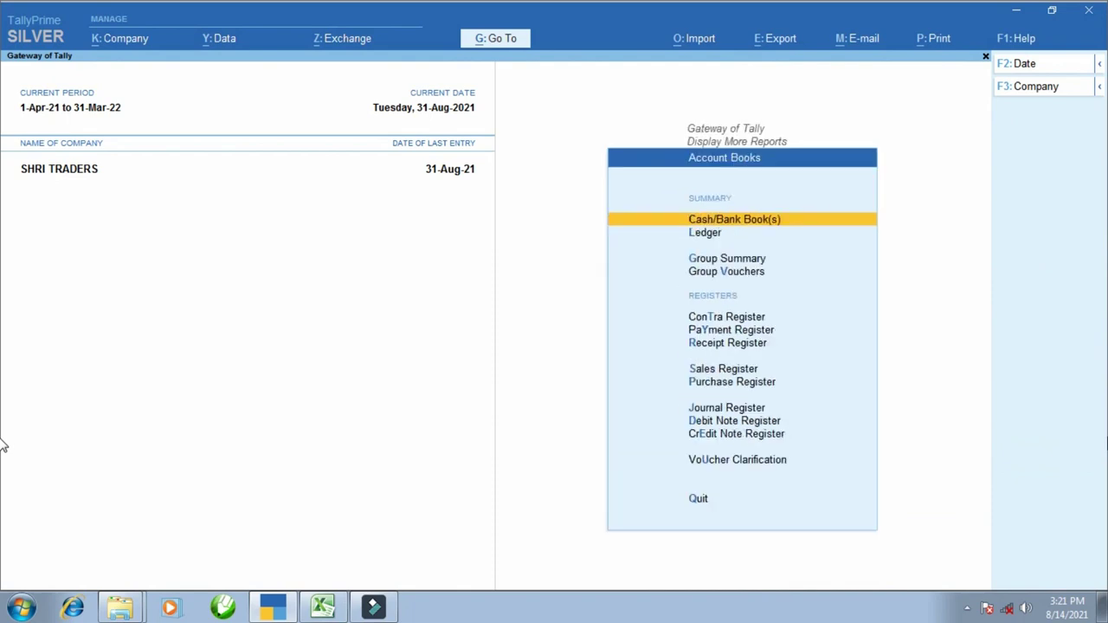
key(l)
key(Down)
key(Return)
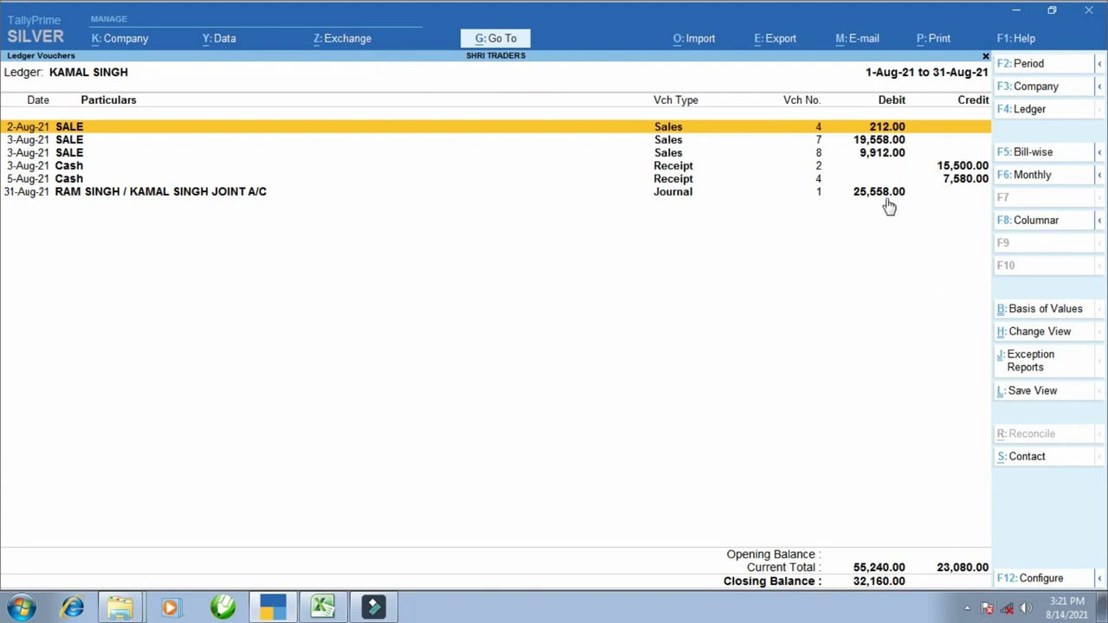
key(ctrl+1)
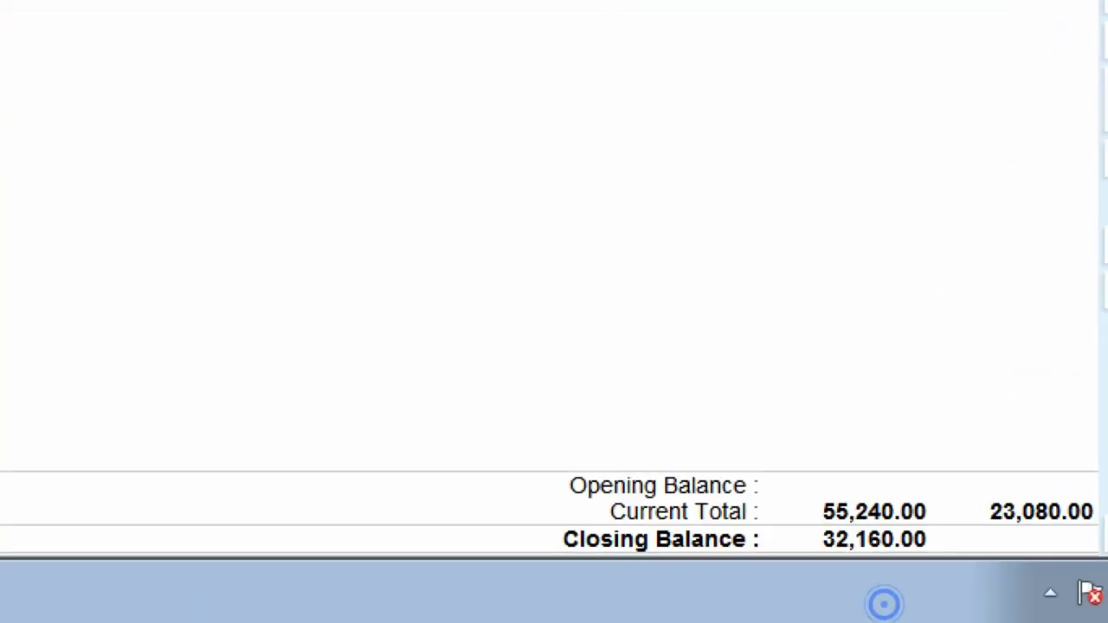
drag(776, 516, 972, 593)
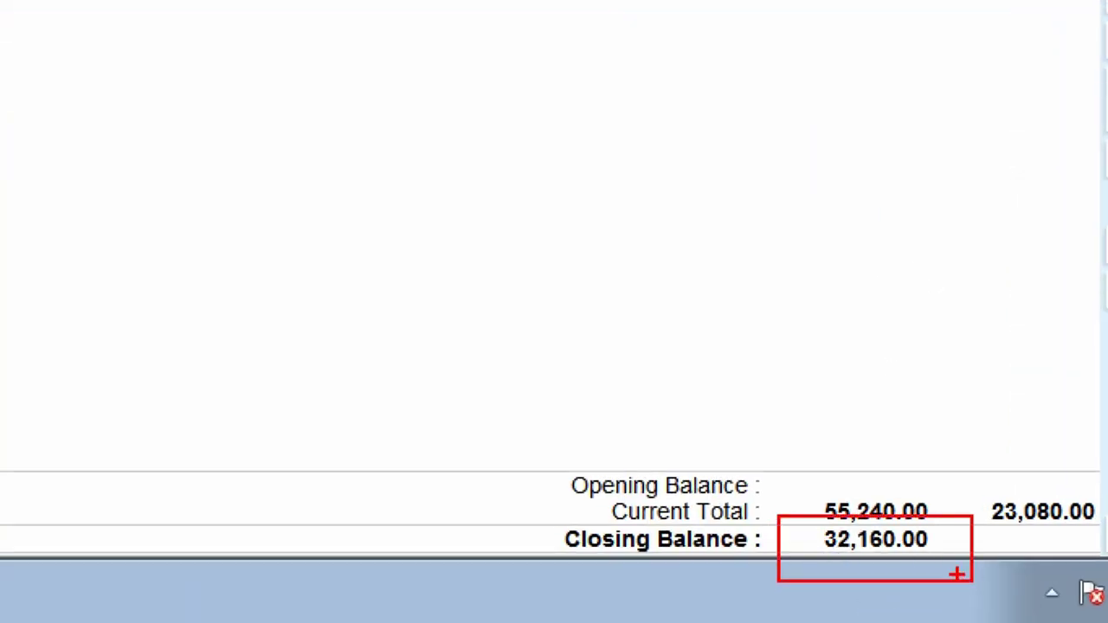
- Compare its 32,160.00 closing balance with Excel cell G27
key(End)
click(323, 607)
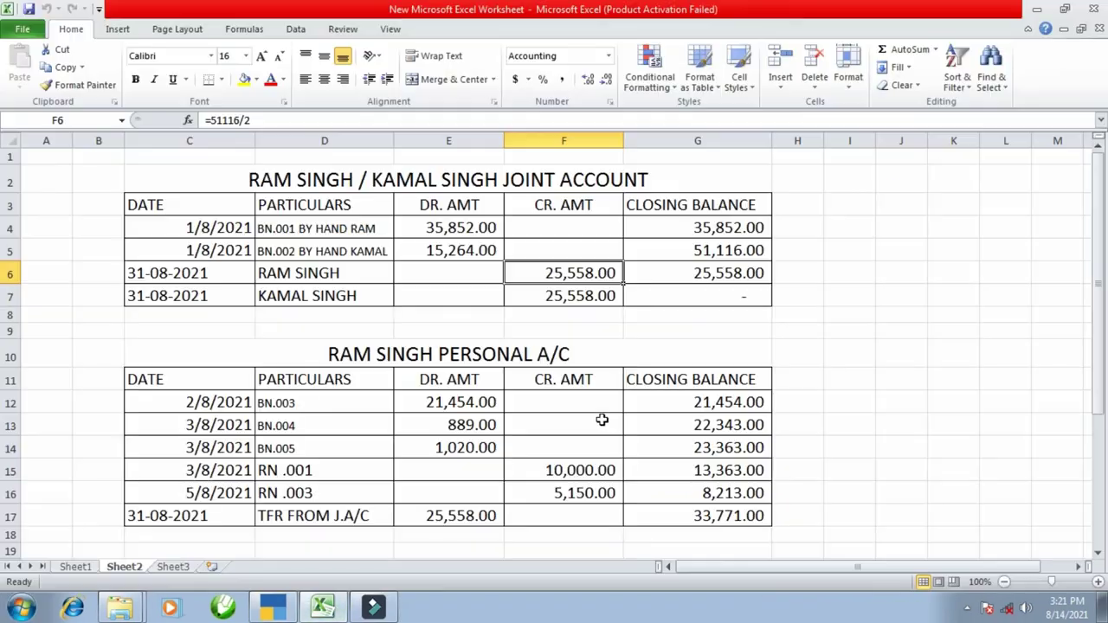
scroll(606, 419, down, 6)
click(732, 349)
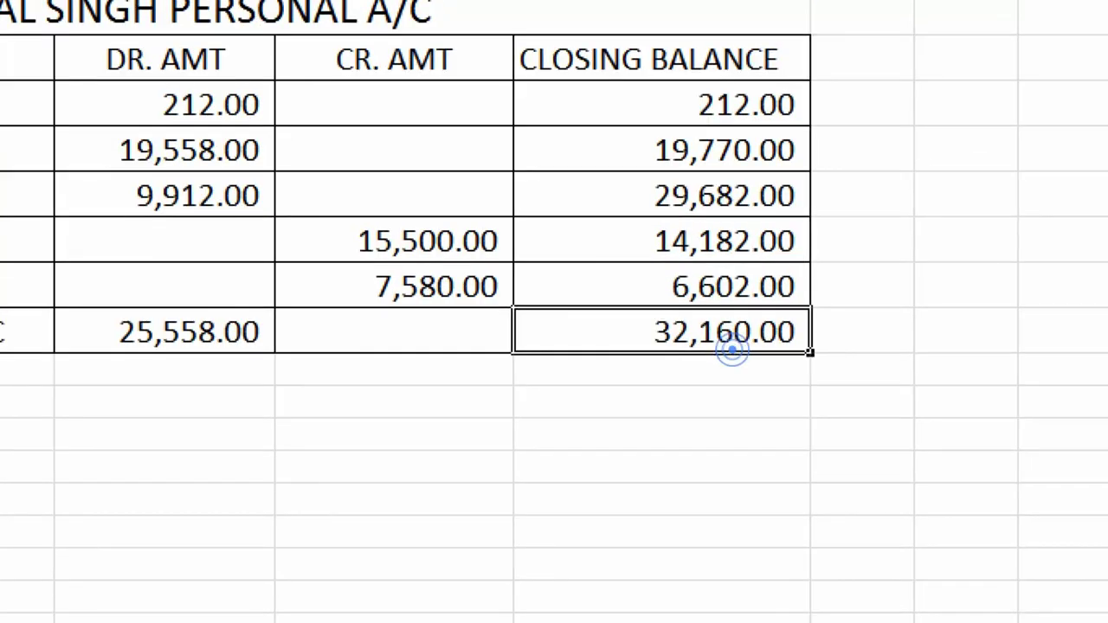
drag(571, 304, 853, 355)
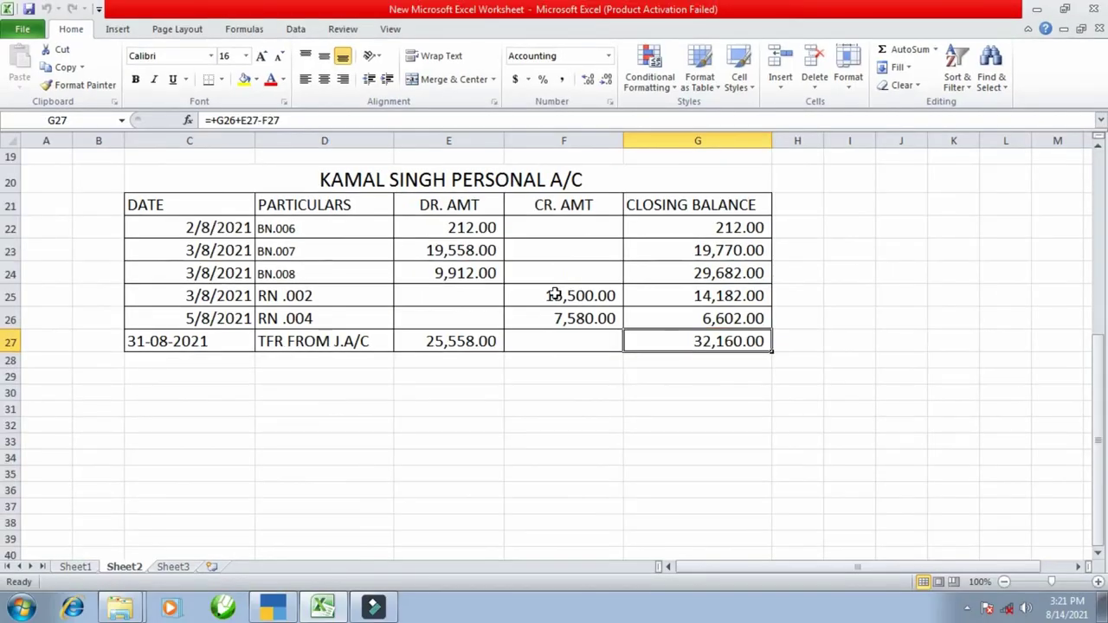
key(alt+Tab)
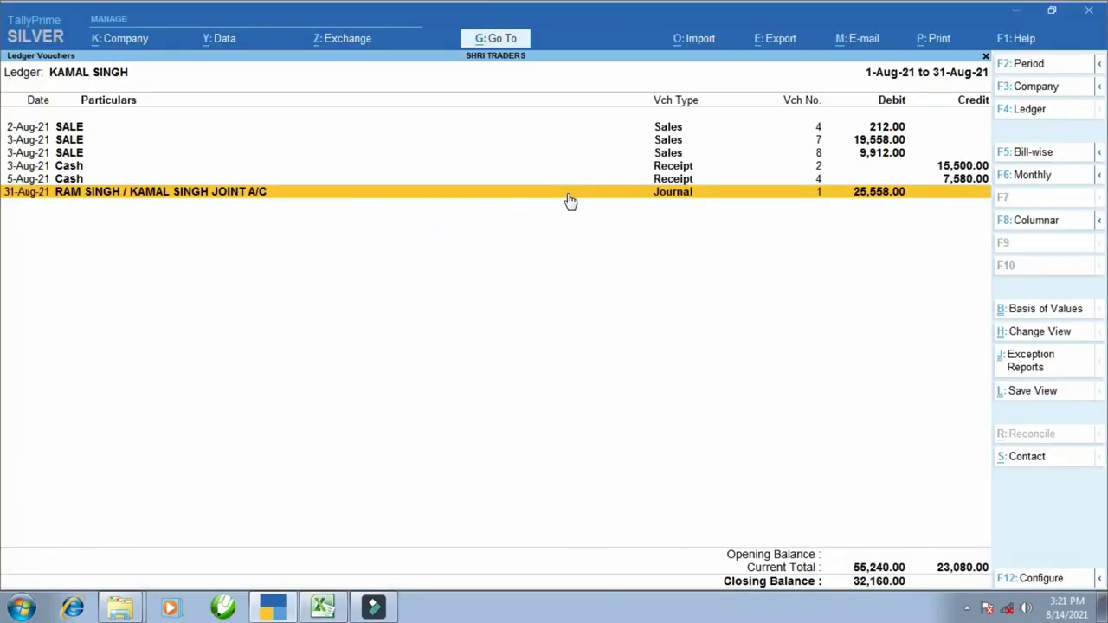
key(F4)
text(RAM)
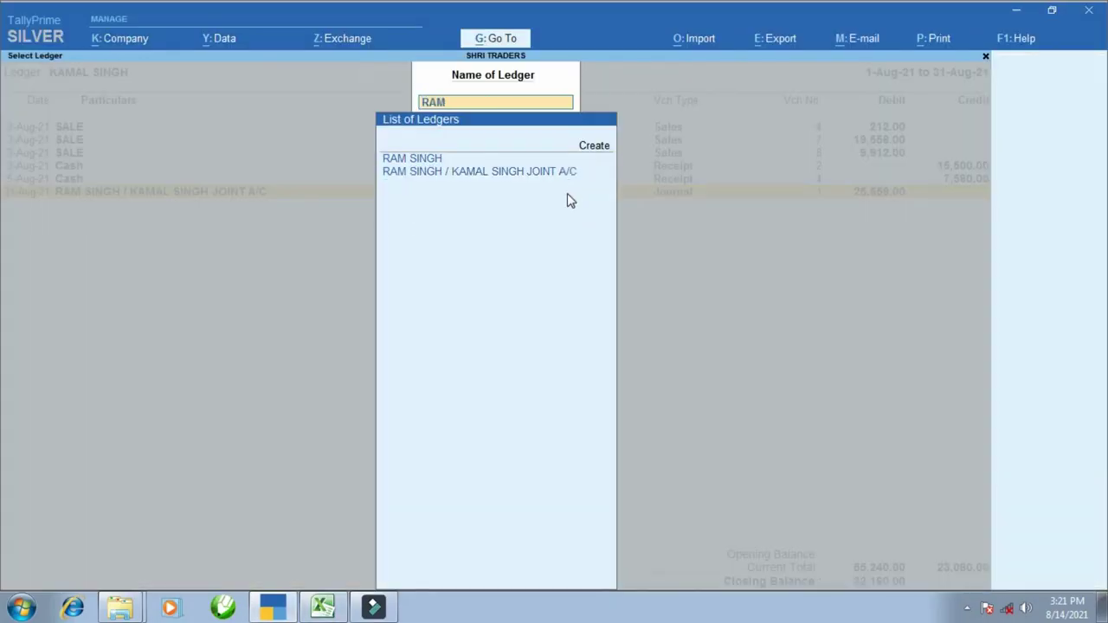
key(Return)
key(ctrl)
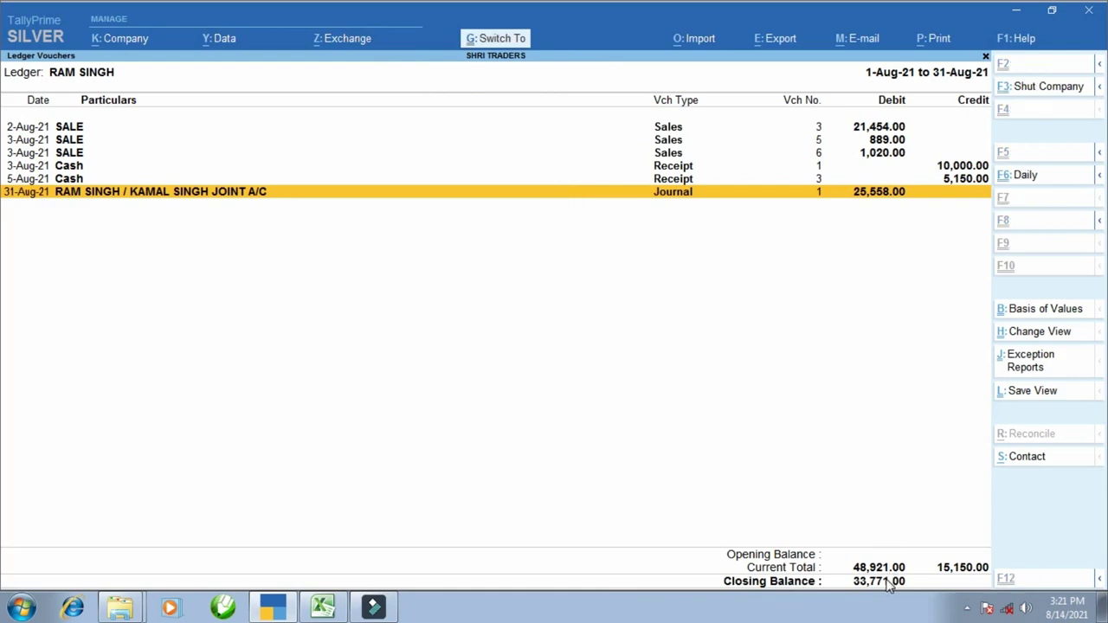
drag(793, 525, 973, 587)
key(alt+Tab)
scroll(749, 396, up, 9)
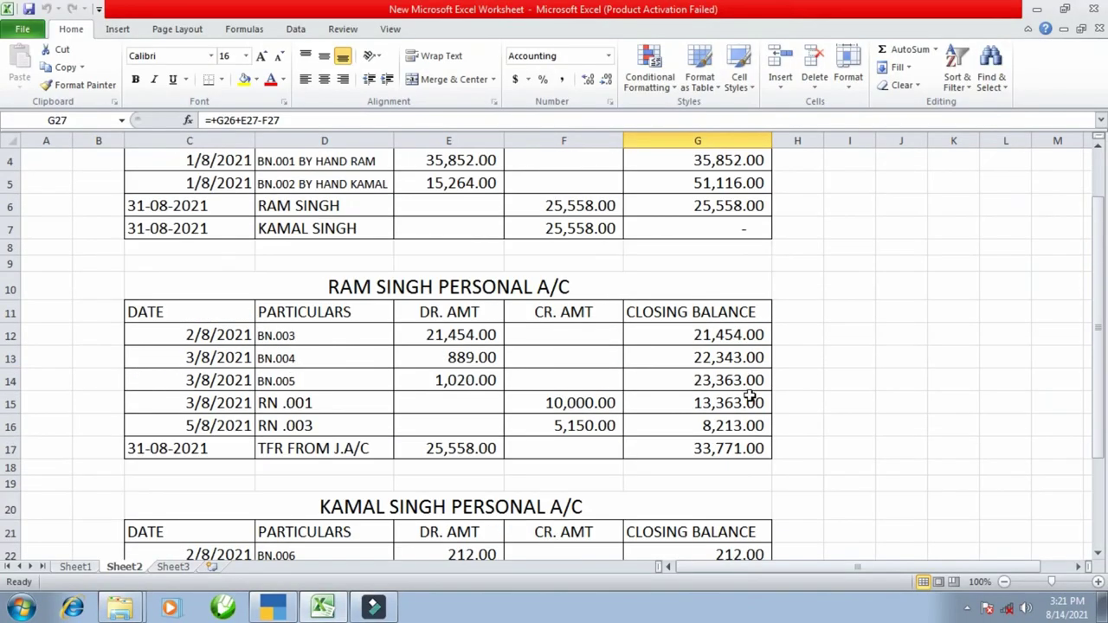
click(752, 448)
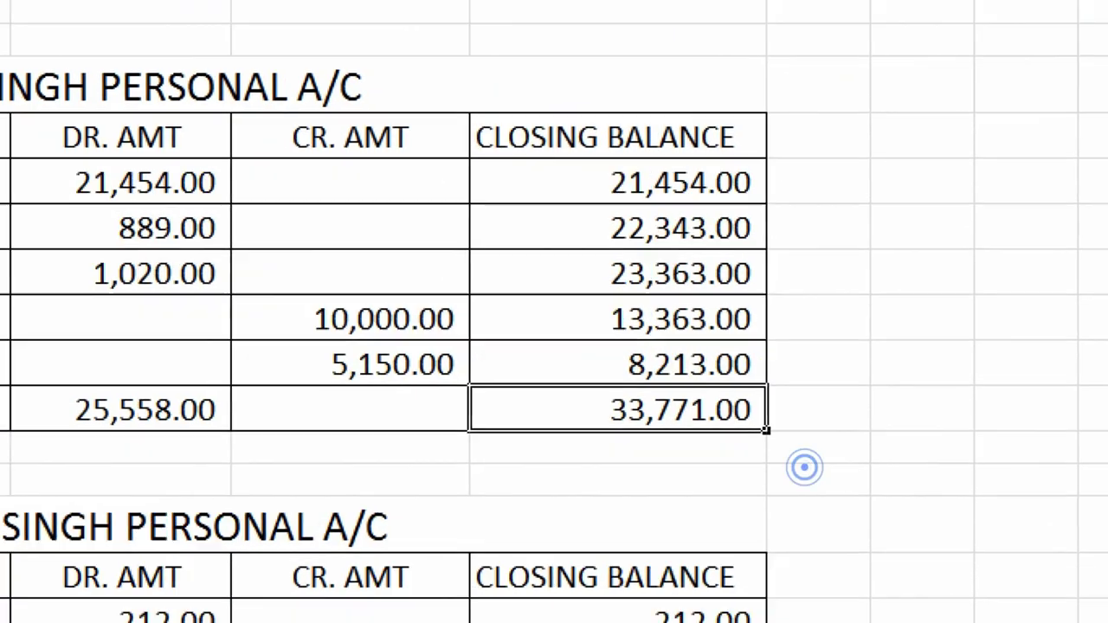
mouse_move(709, 436)
mouse_down()
mouse_move(659, 456)
mouse_move(836, 435)
mouse_up()
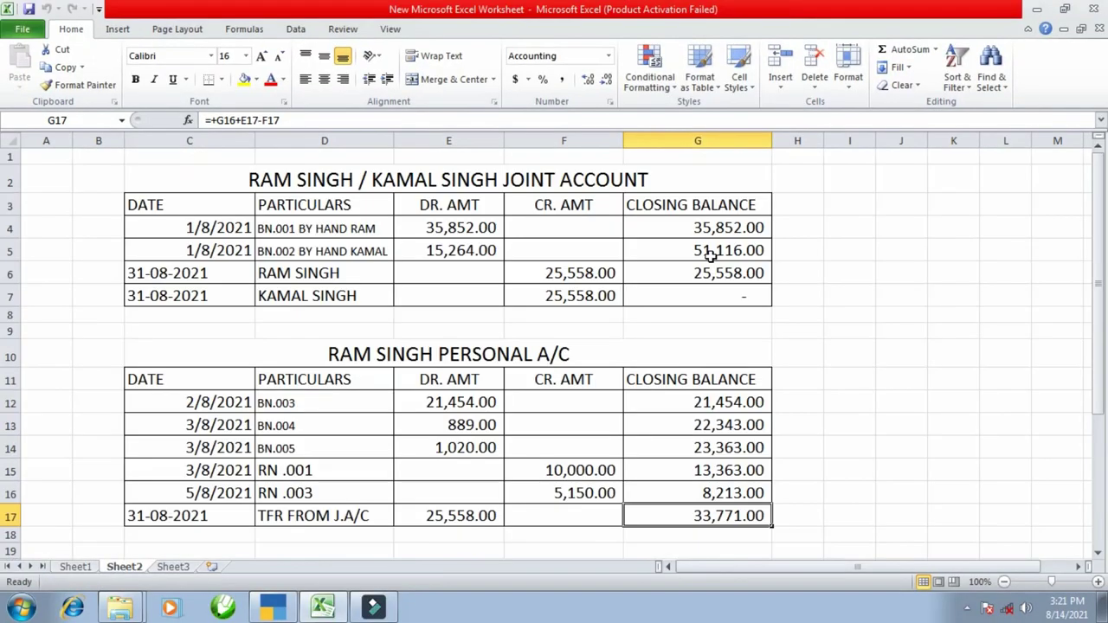
key(alt+Tab)
- Switch the report to the joint account ledger
key(alt+g)
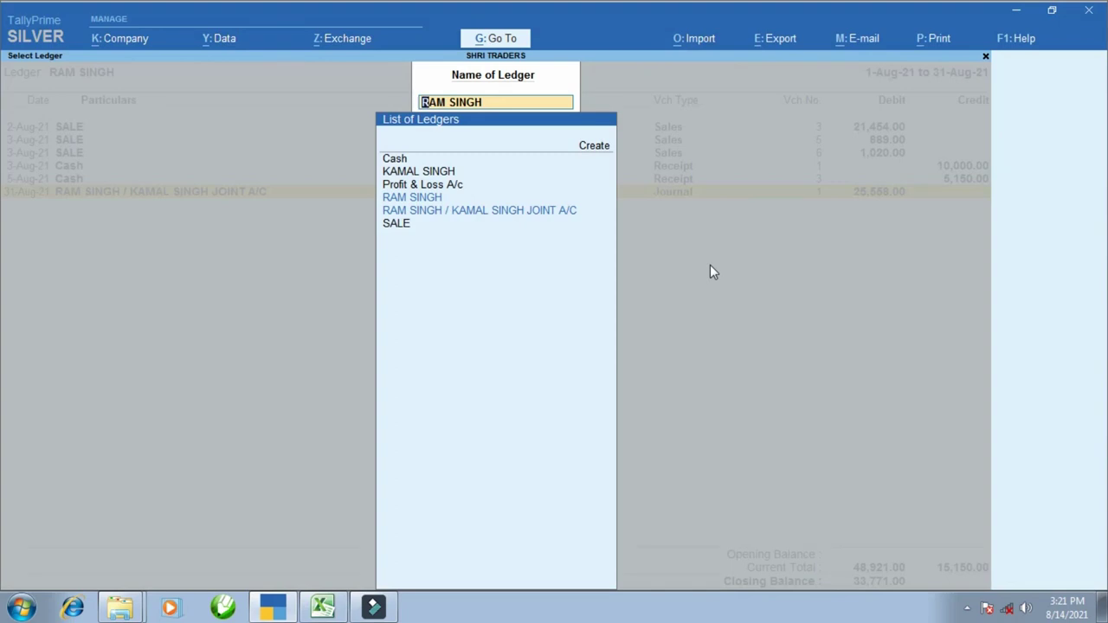
text(JOI)
key(Return)
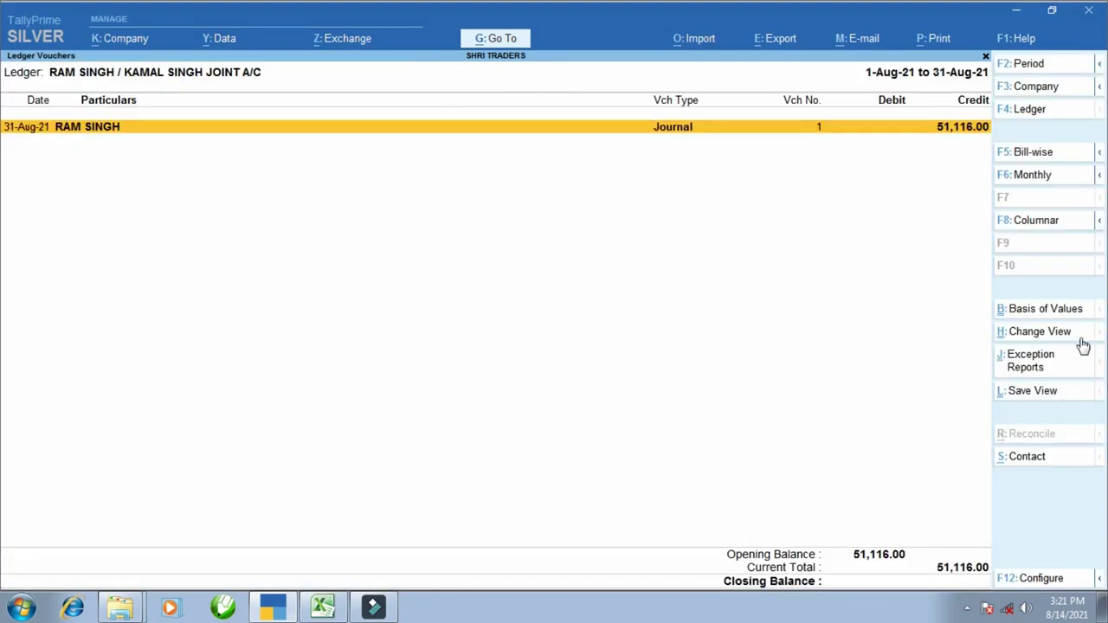
- Set the report period to run from 1-Apr-21 through 31-Aug-21
key(F2)
text(1-4)
key(Return)
key(Return)
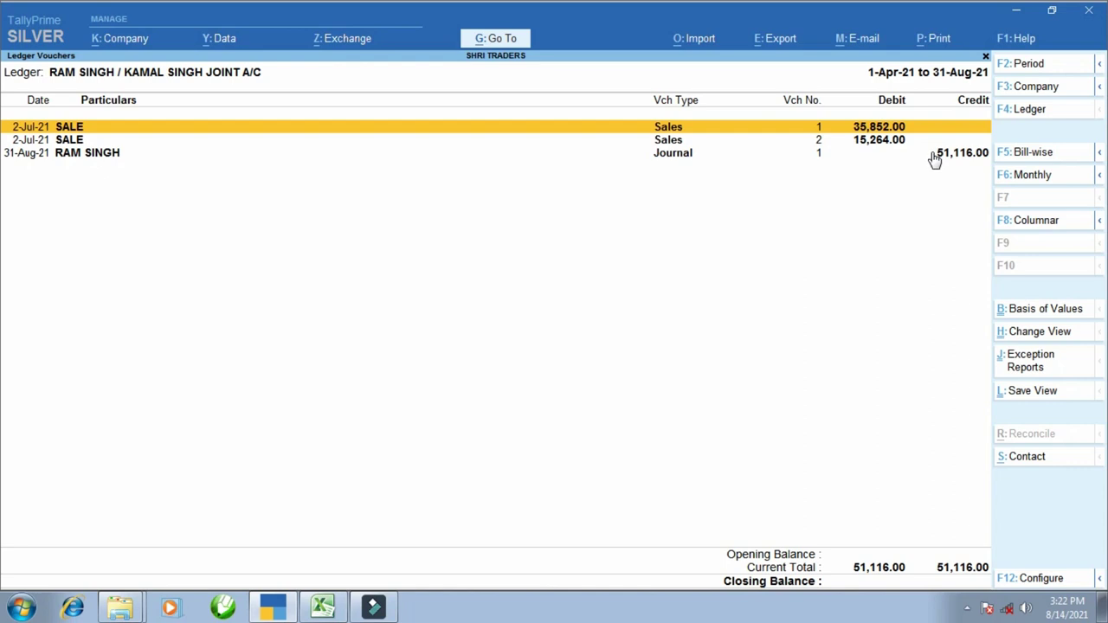
- Open Journal No. 1 to review the 25,558.00 debits and 51,116.00 credit
key(Down)
key(Down)
key(Return)
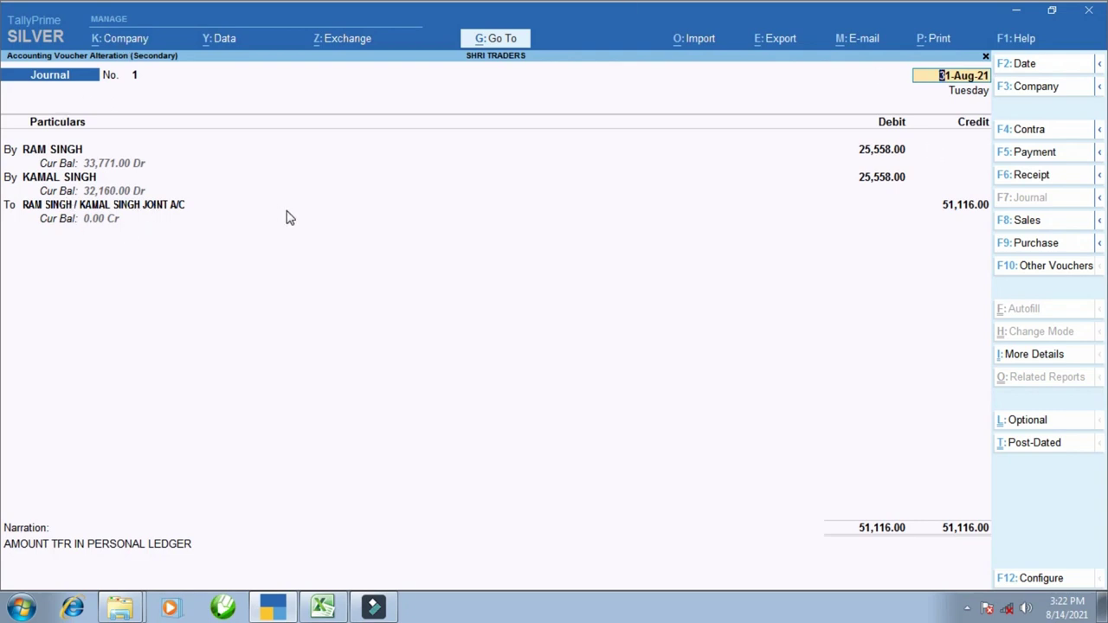
key(ctrl+a)
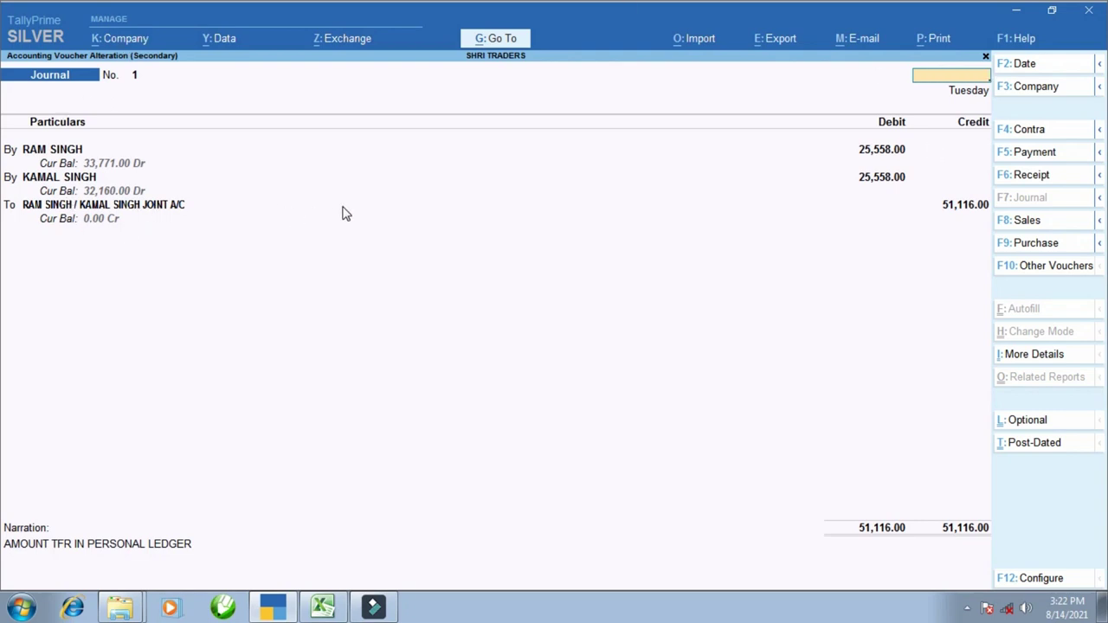